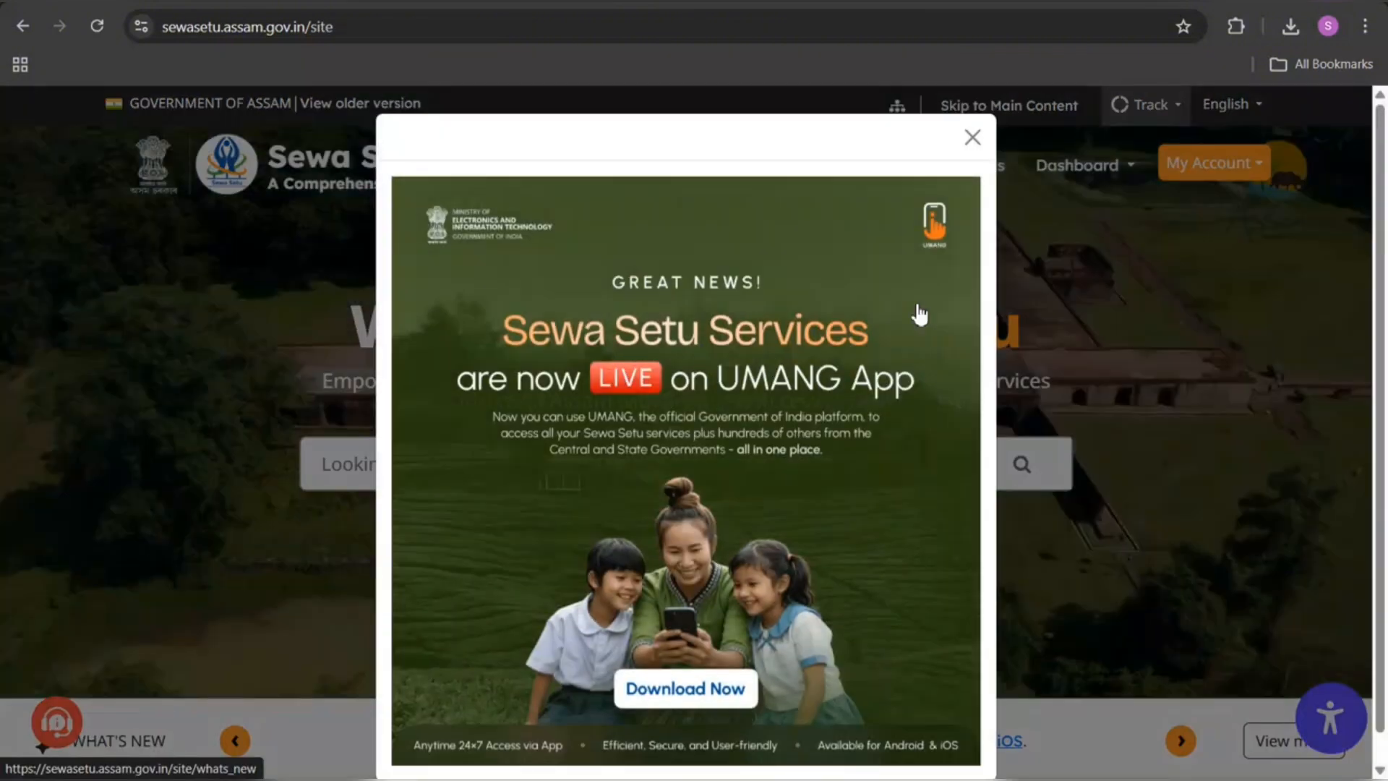
Step: Dismiss the announcement popup and open the list of Citizen Services from the home page
click(973, 138)
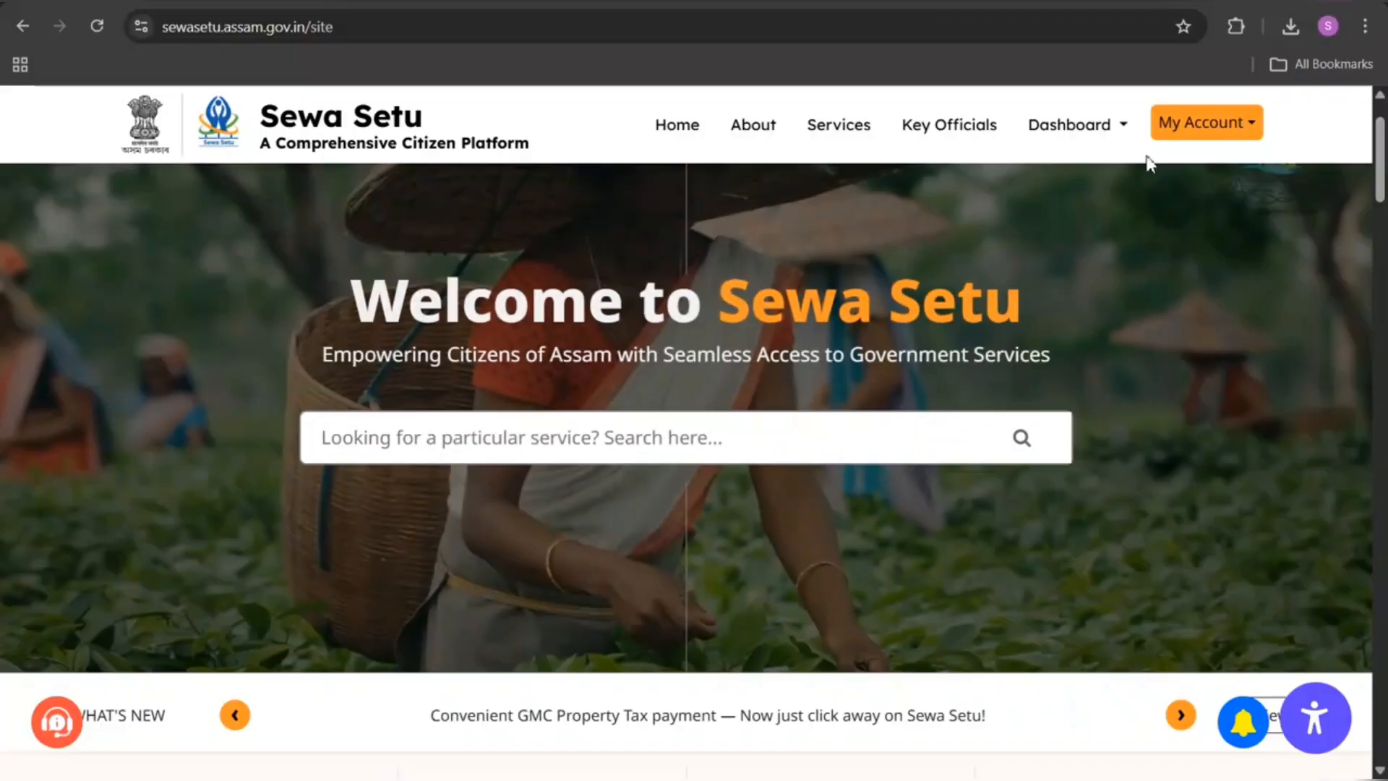
scroll(645, 489, down, 6)
scroll(644, 489, down, 14)
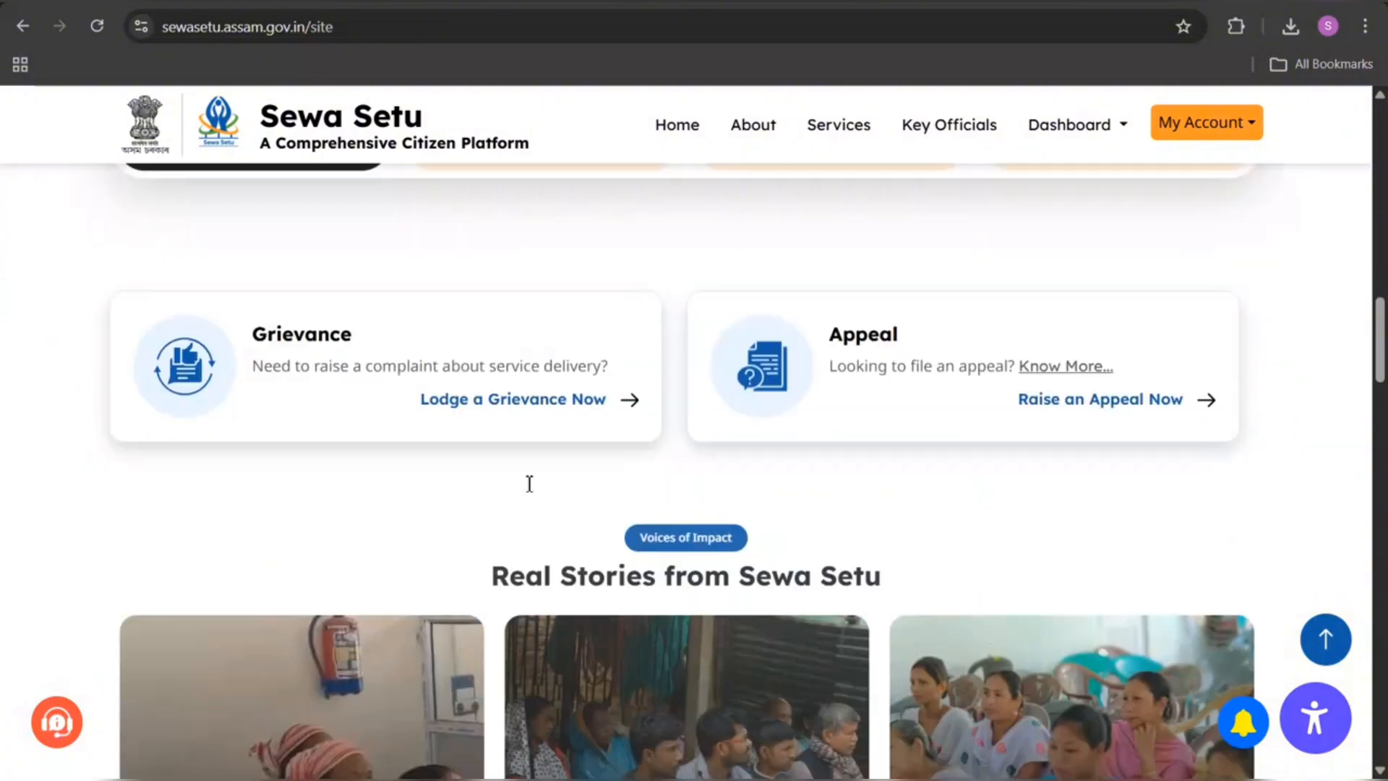
scroll(639, 448, up, 15)
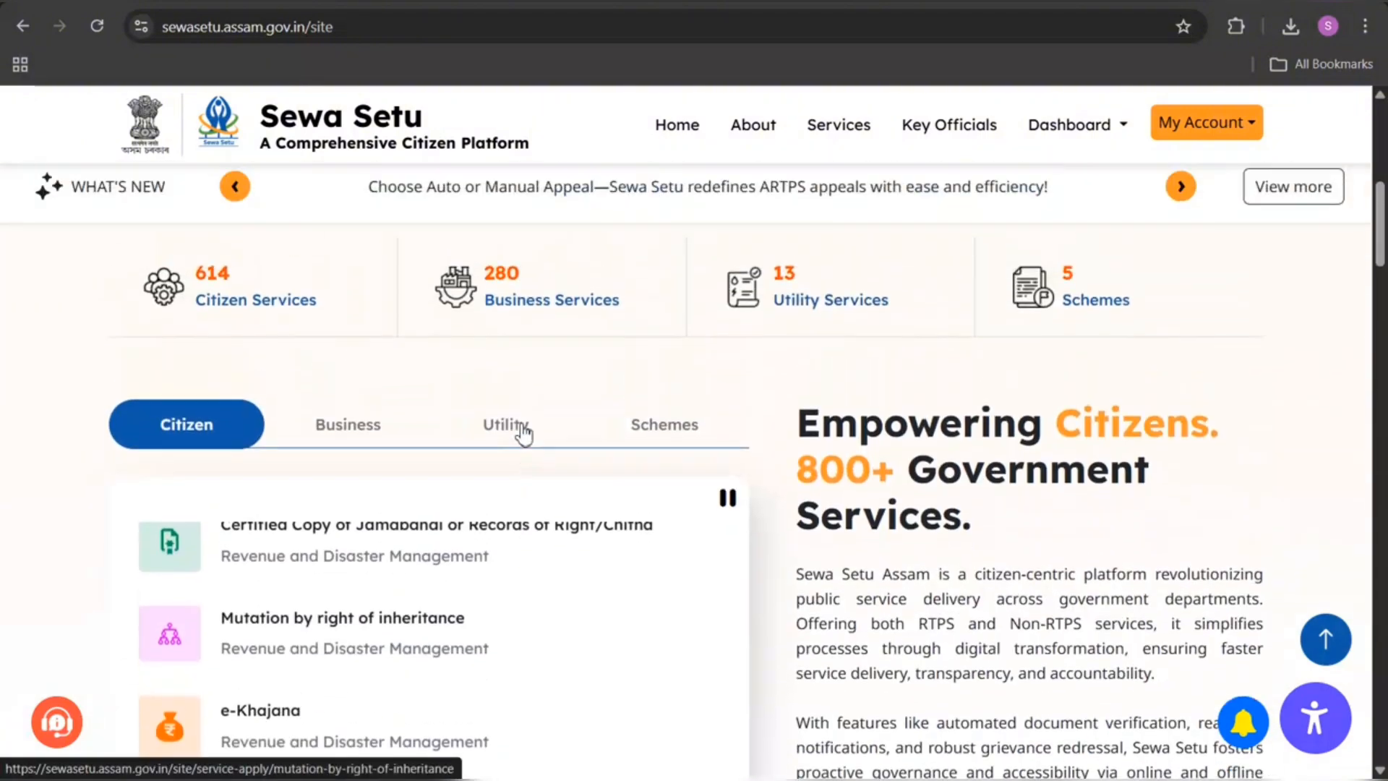
scroll(364, 452, up, 4)
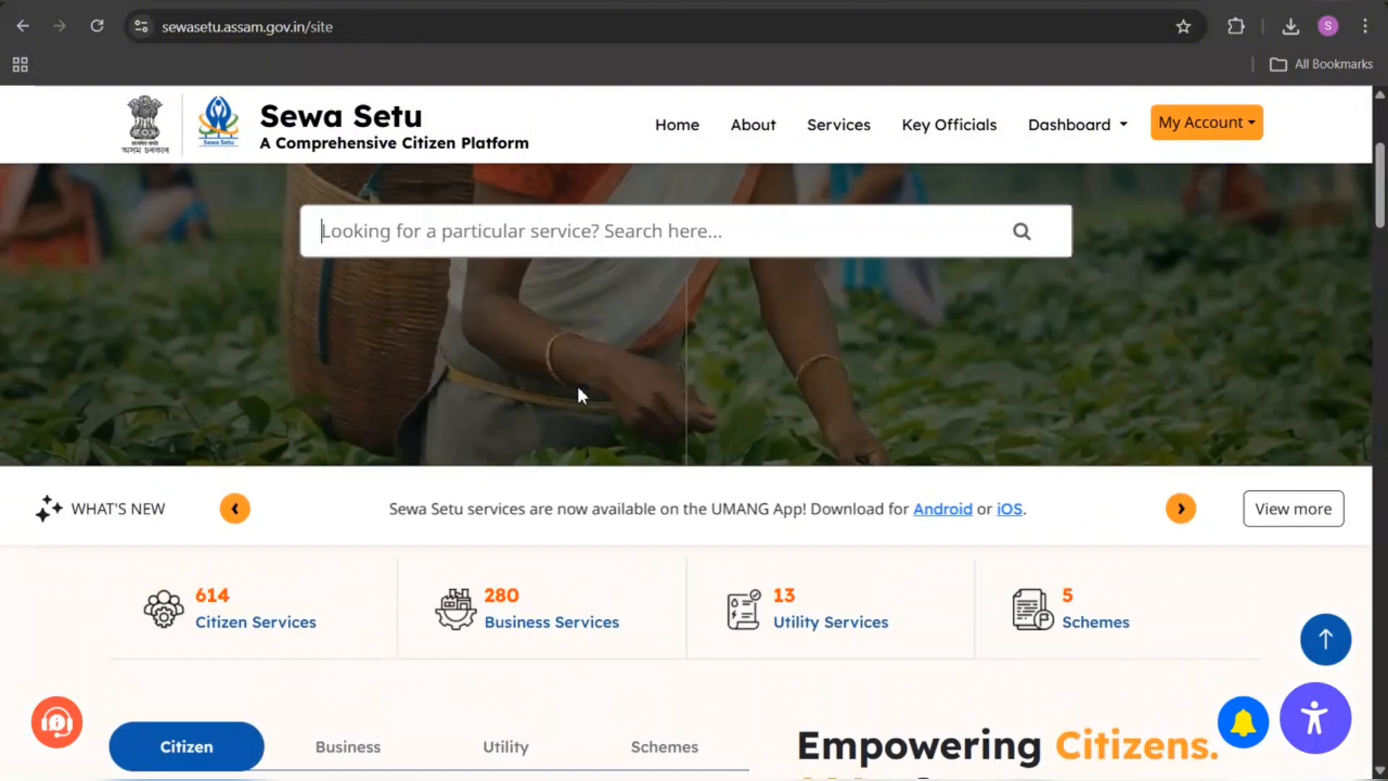
click(252, 626)
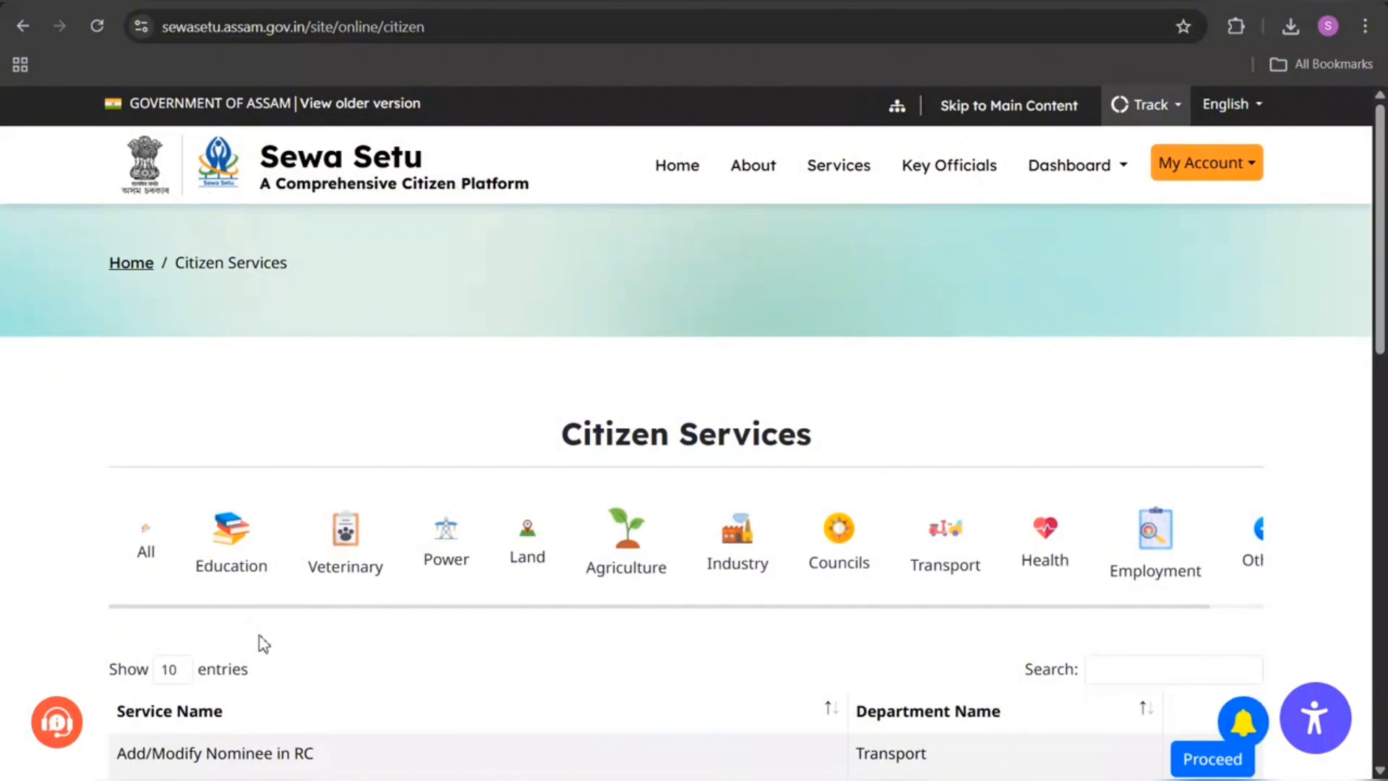
Step: Filter the citizen services by "empl" and proceed with "Registration of employment seeker in Employment Exchange"
scroll(251, 627, down, 10)
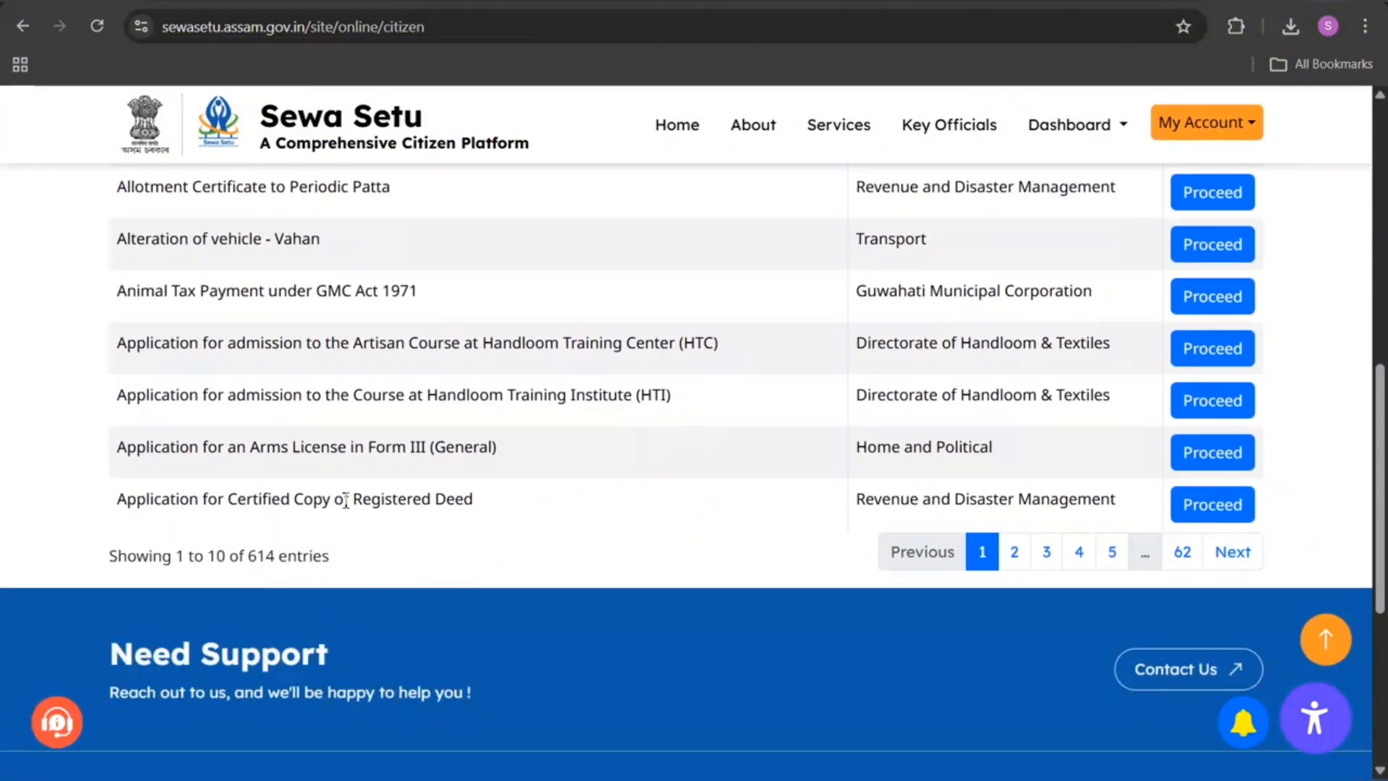
scroll(365, 455, up, 3)
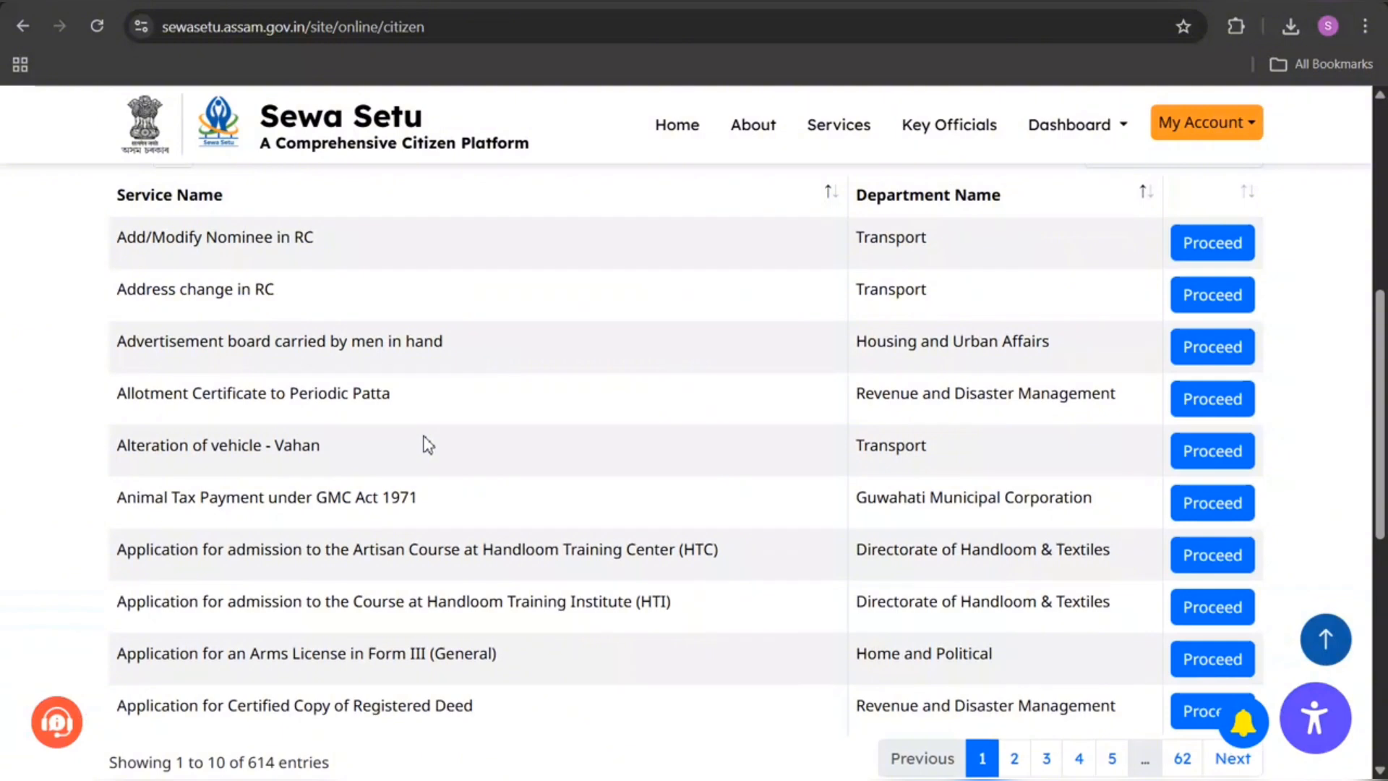
scroll(273, 413, up, 4)
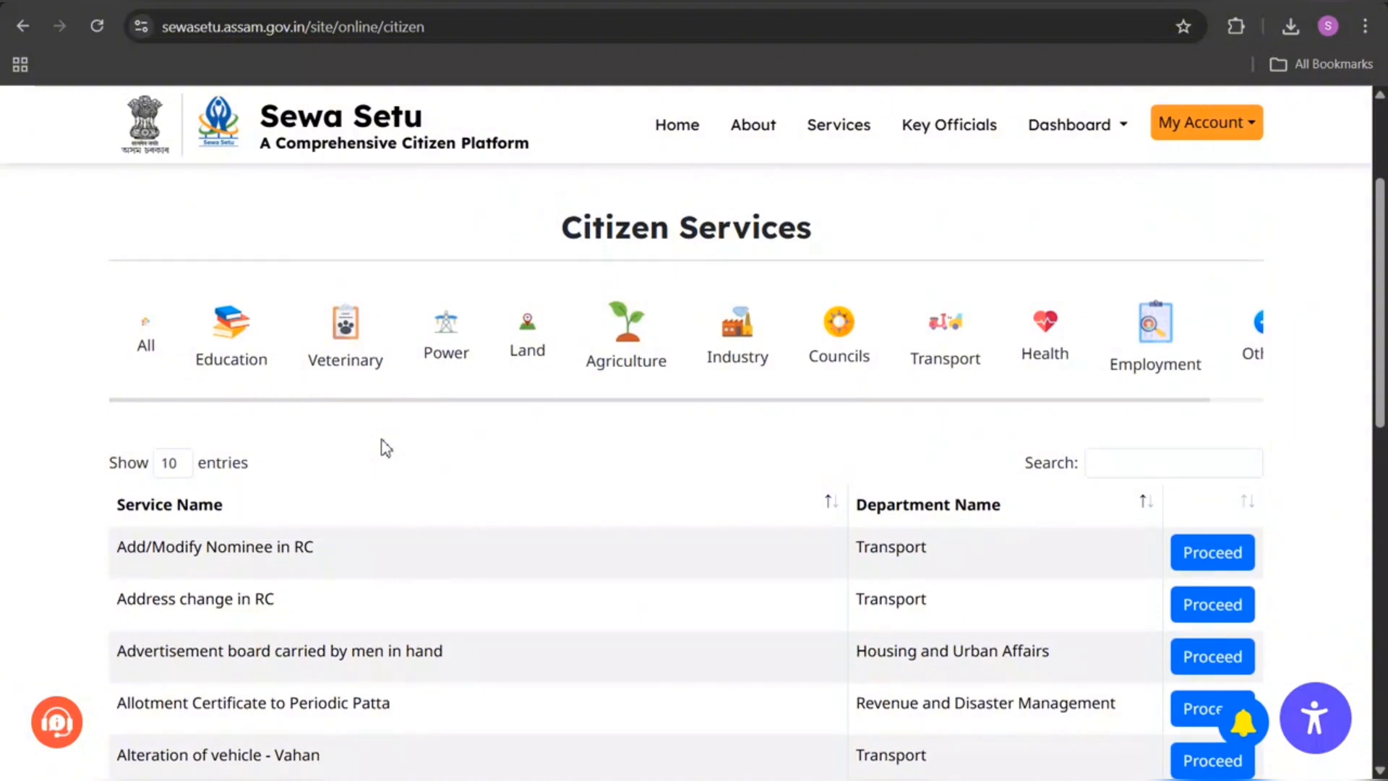
scroll(385, 448, up, 3)
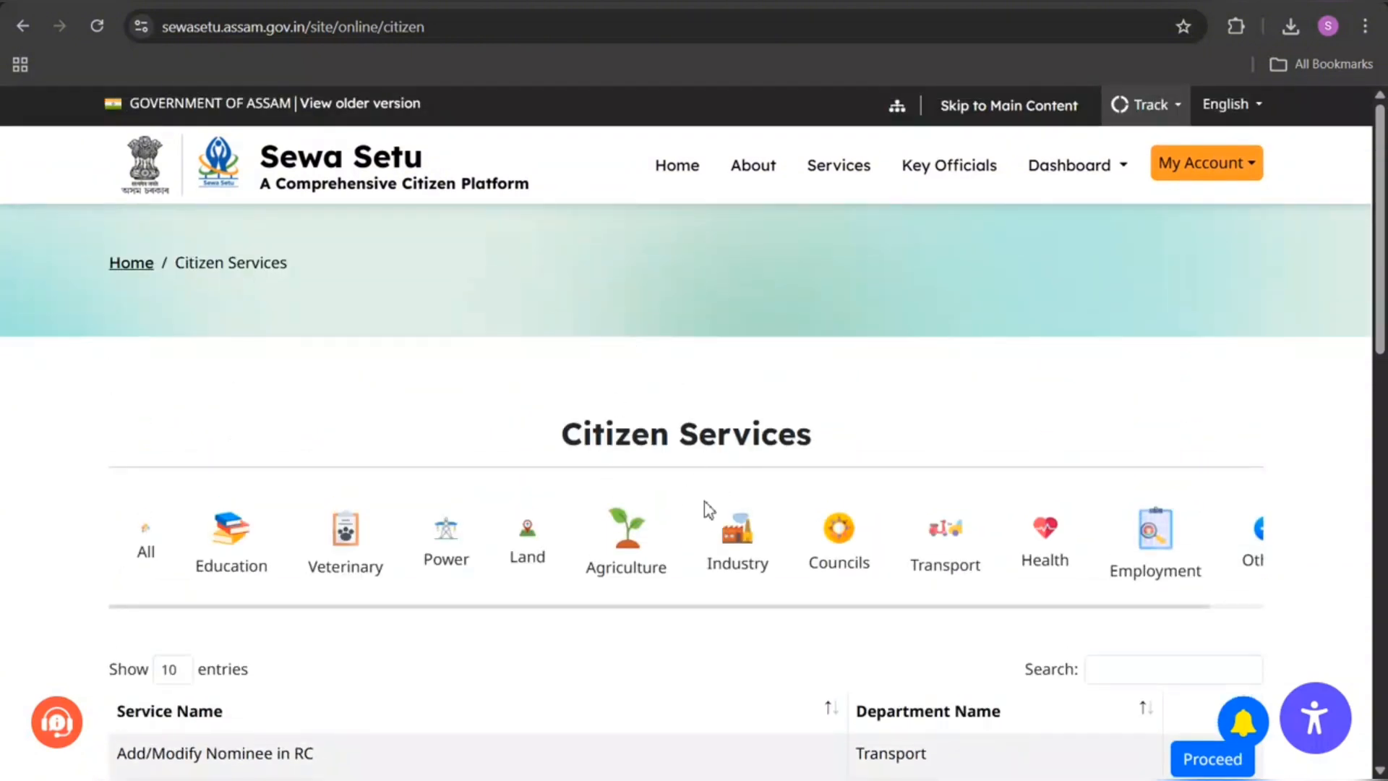
scroll(403, 619, down, 4)
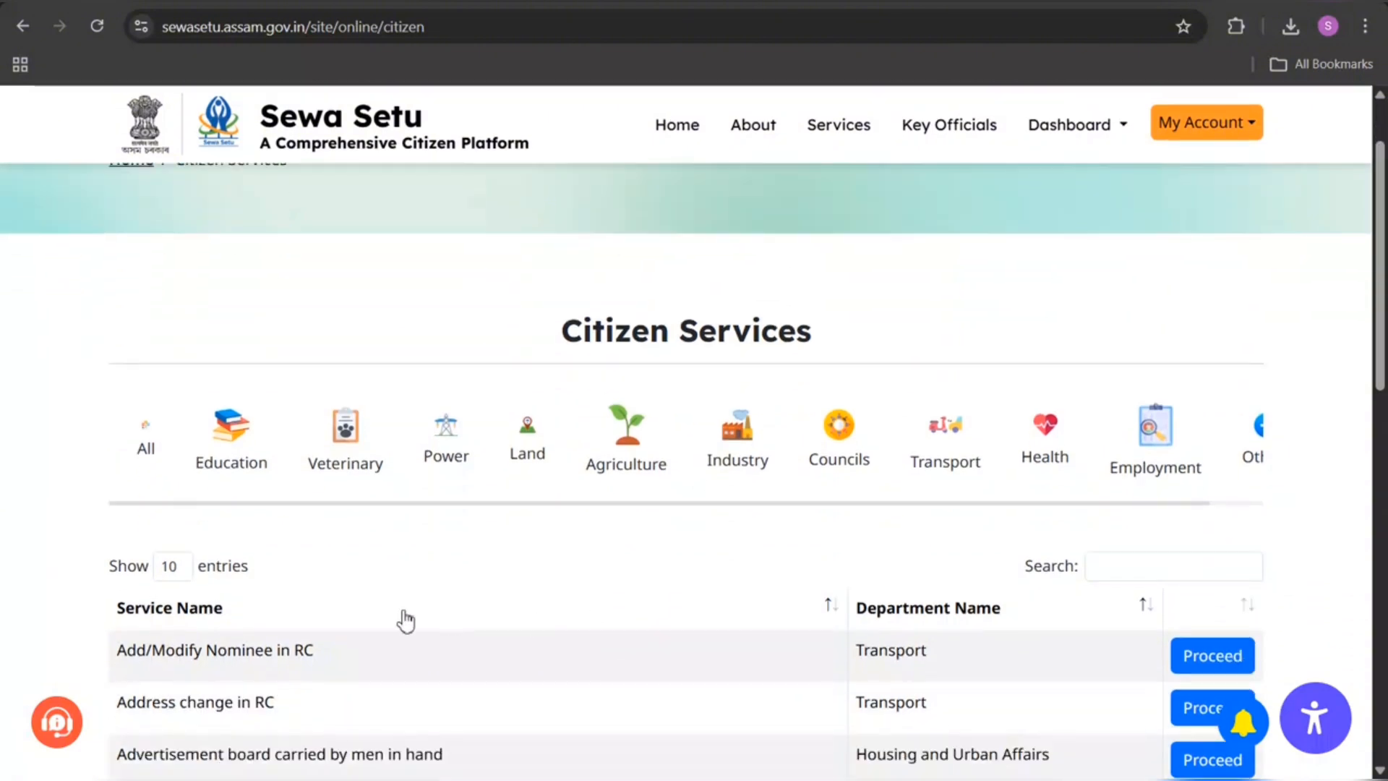
click(1127, 373)
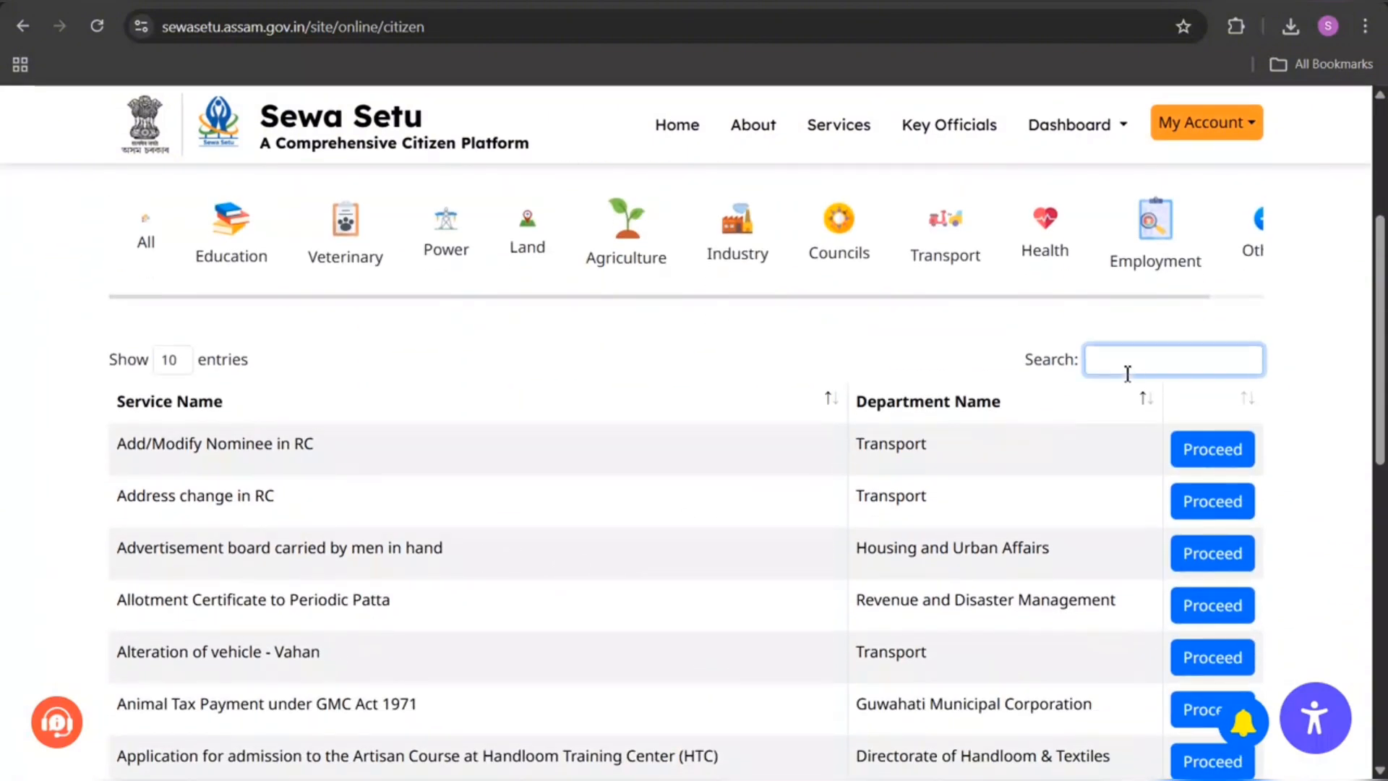
text(empl)
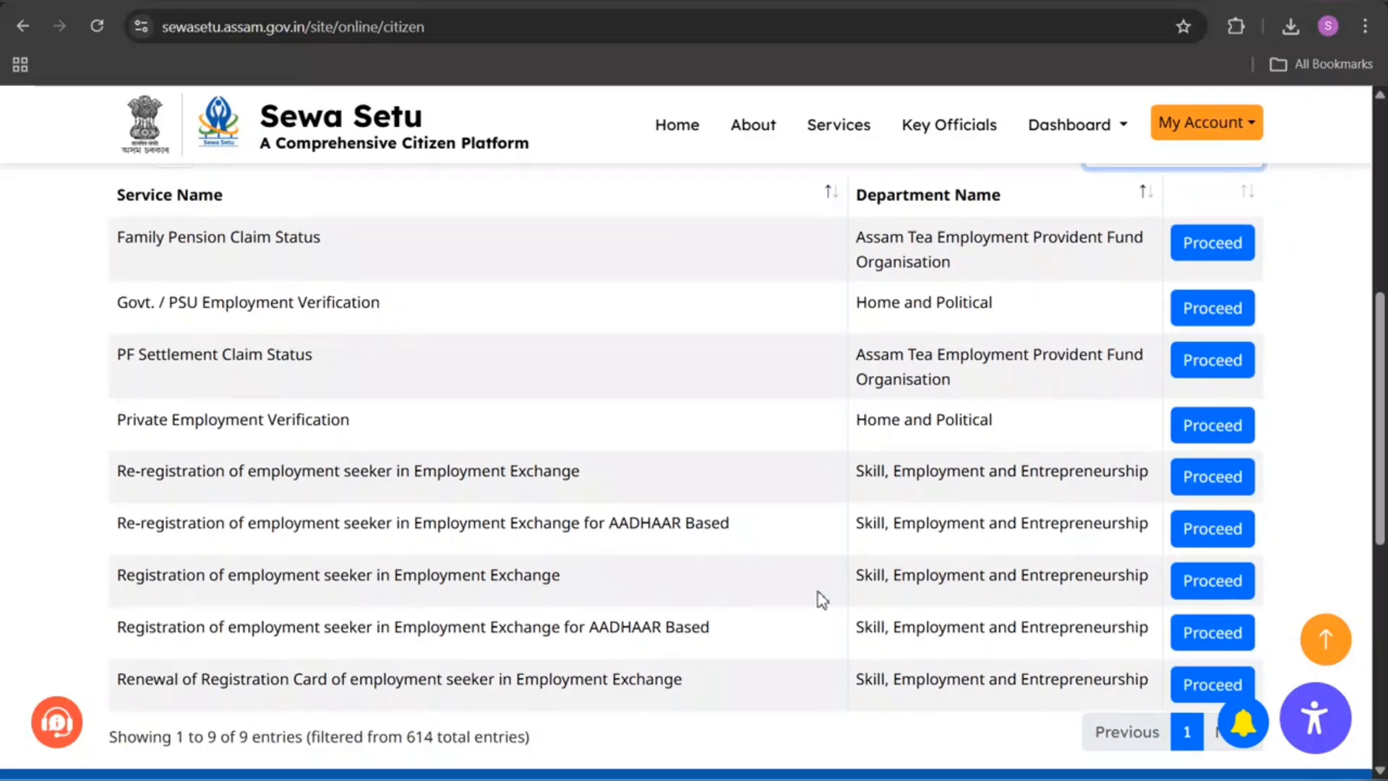
click(1209, 584)
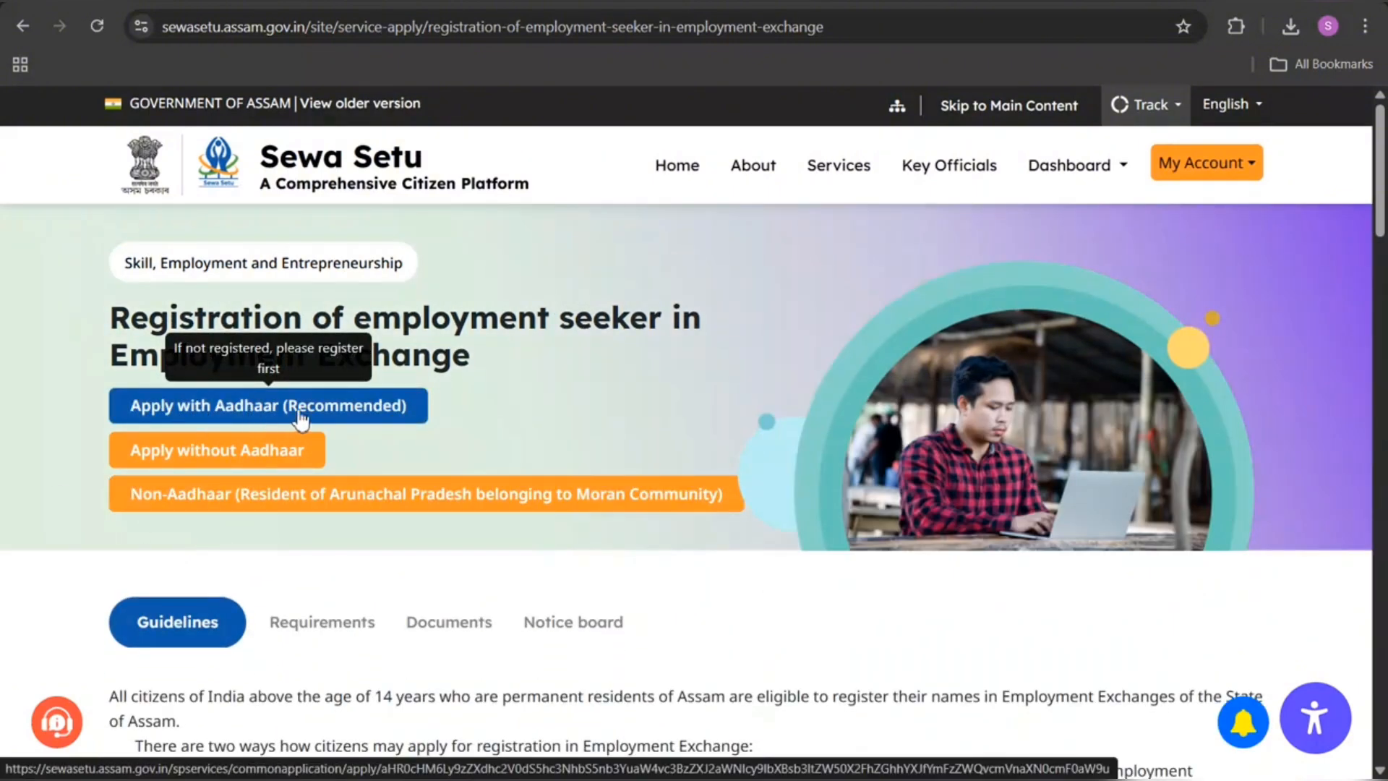
Step: Start the application with Aadhaar and accept the Aadhaar holder consent declaration
click(248, 417)
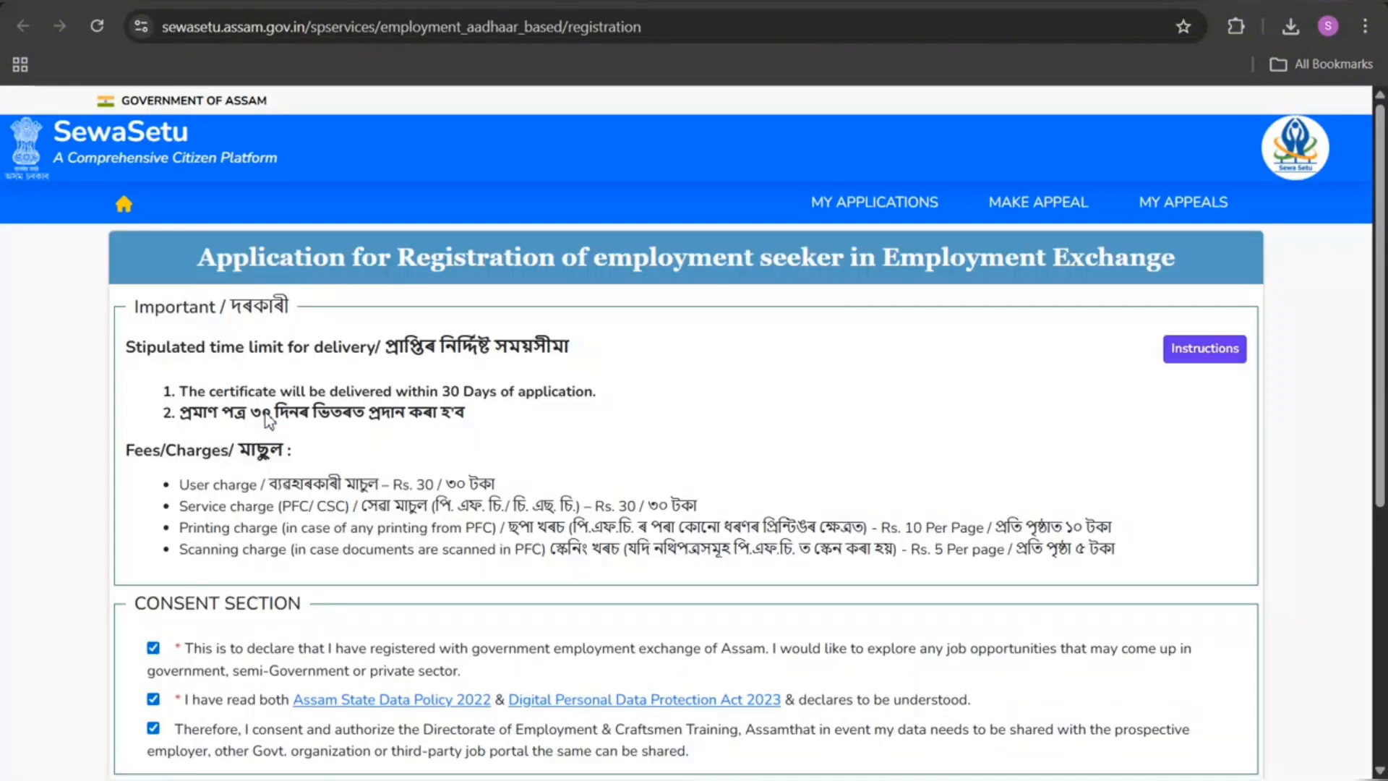
scroll(269, 419, down, 6)
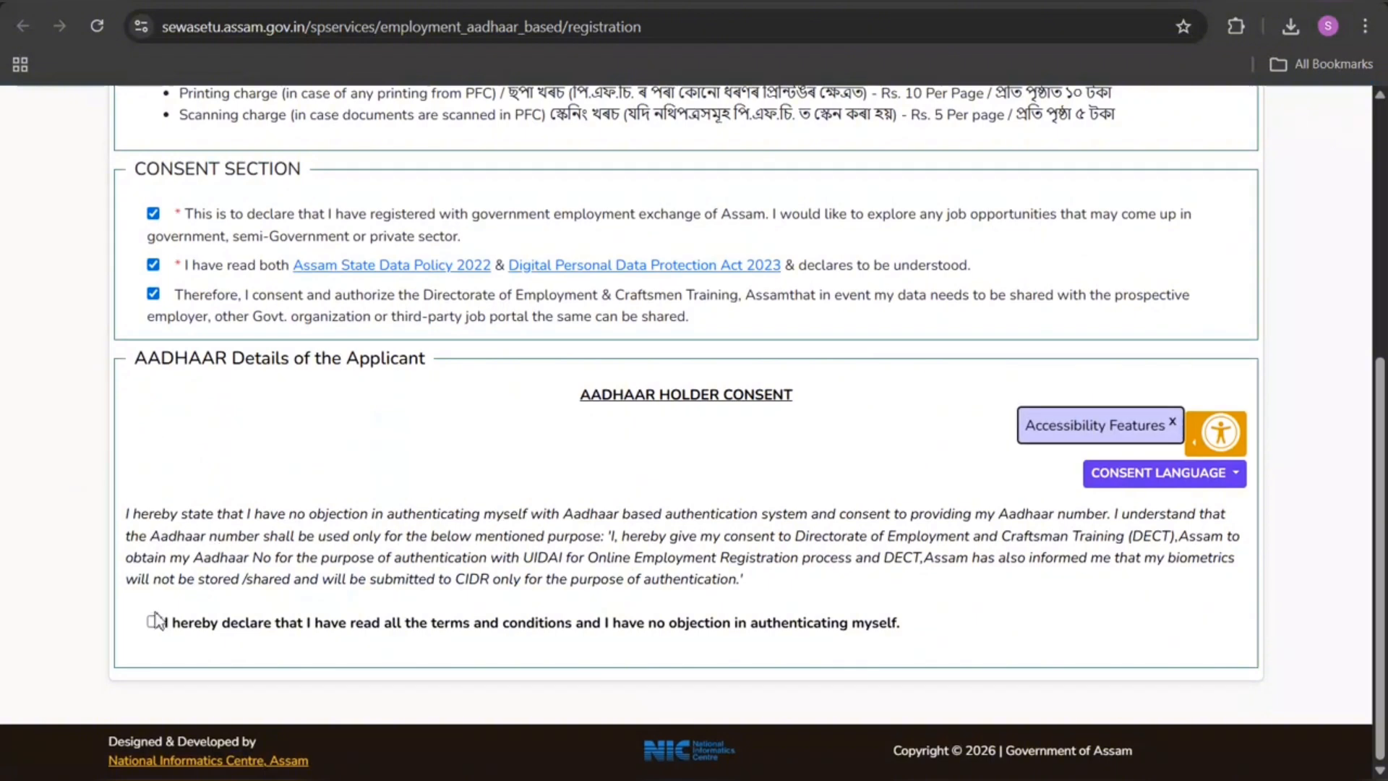
click(153, 622)
Step: Enter the applicant's Aadhaar number and full name as on the Aadhaar card
scroll(383, 596, down, 2)
click(372, 558)
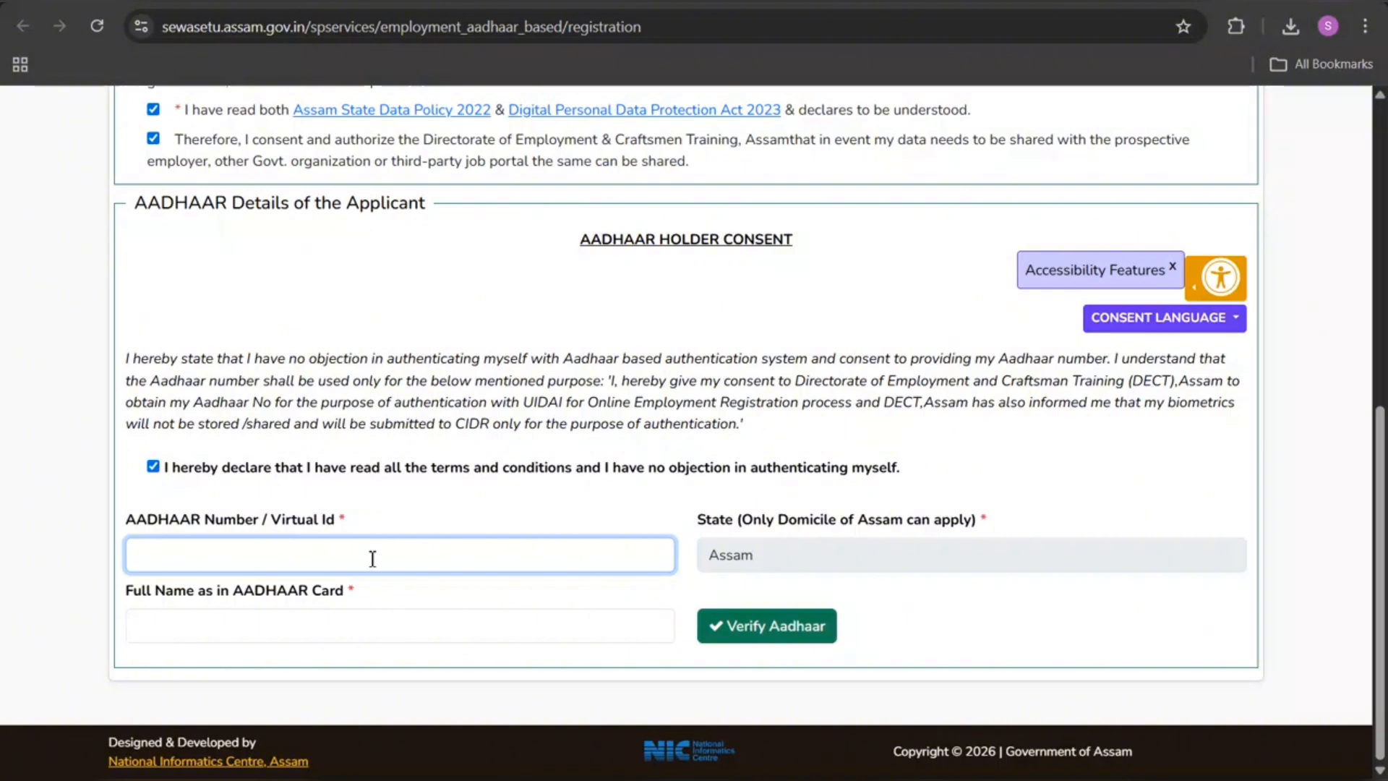
click(310, 626)
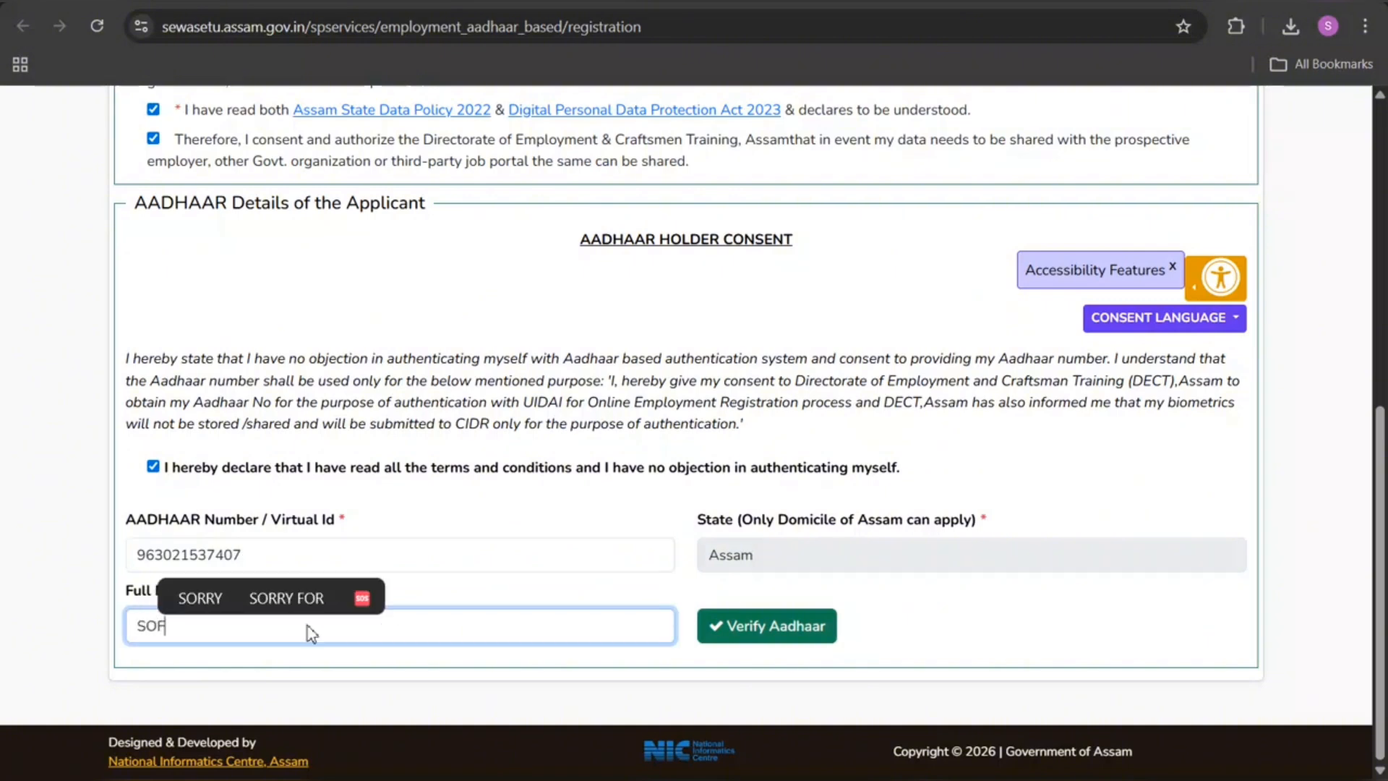
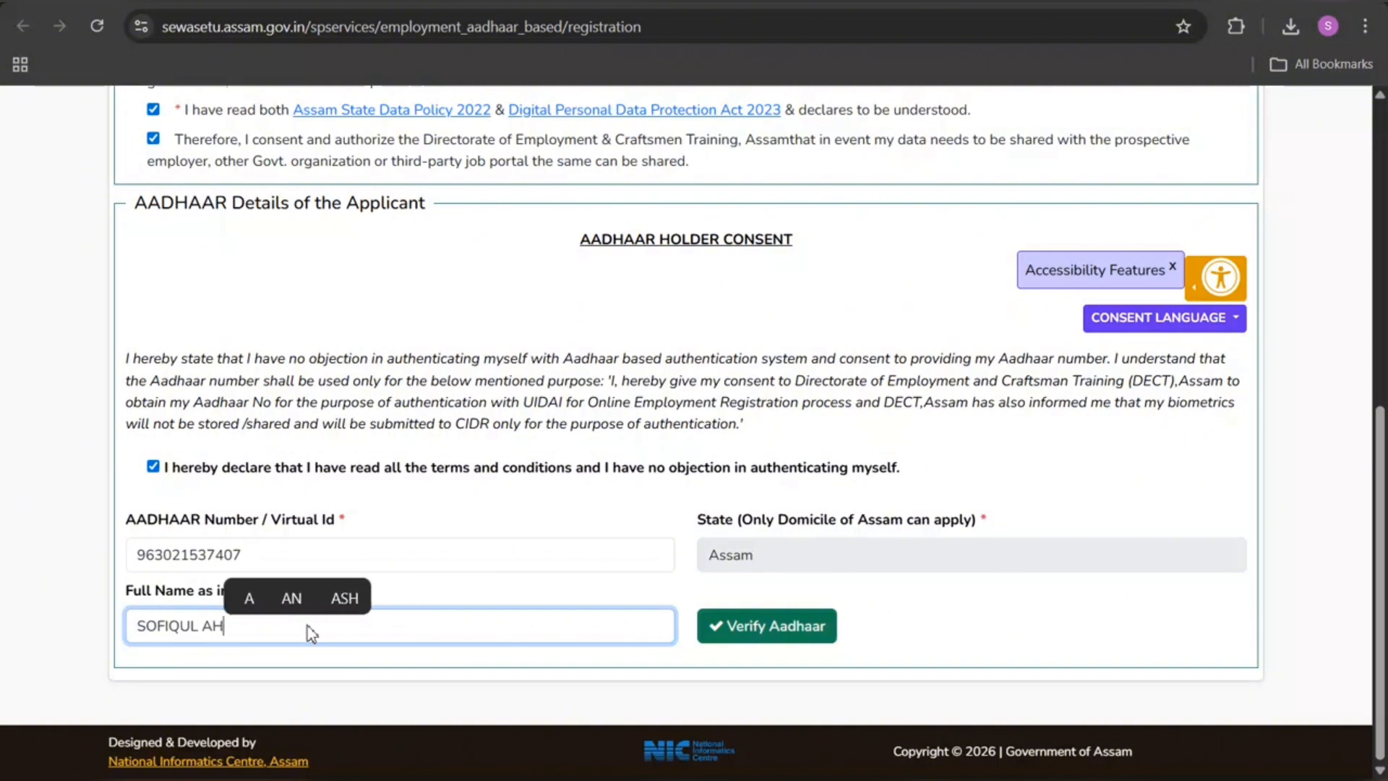
Step: Request Aadhaar verification, enter the OTP received on the registered mobile number and verify it
click(732, 627)
click(628, 464)
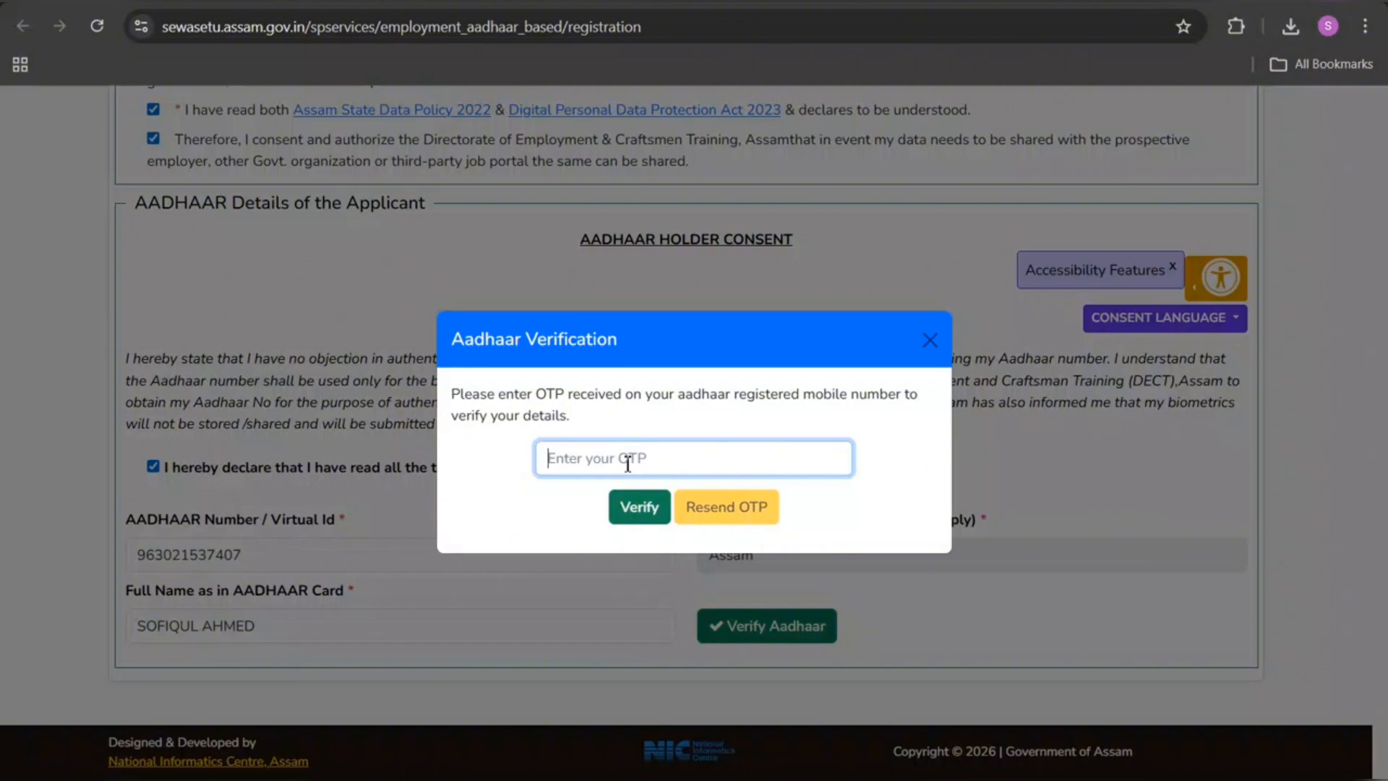
click(640, 509)
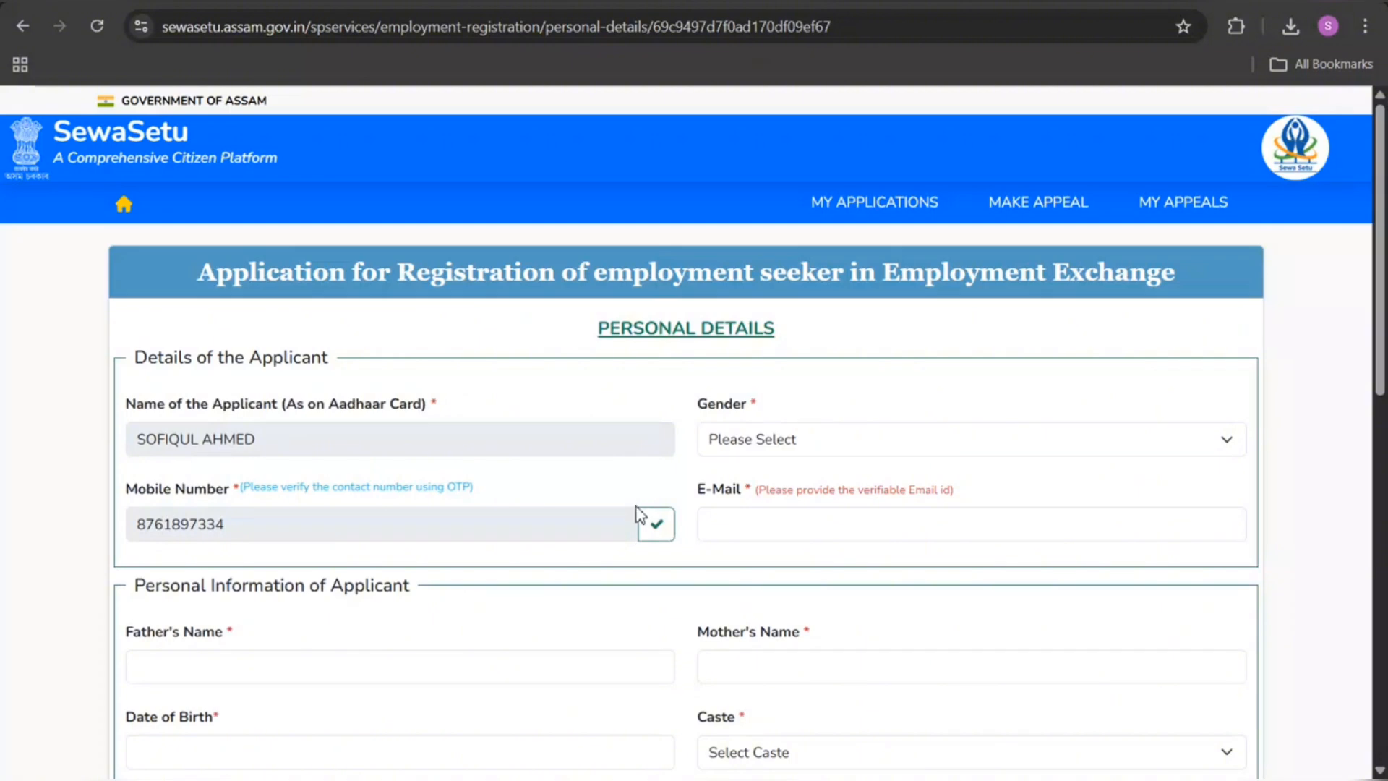
Step: Set the applicant's gender to Male and fill in the applicant's e-mail address
click(1164, 444)
click(826, 509)
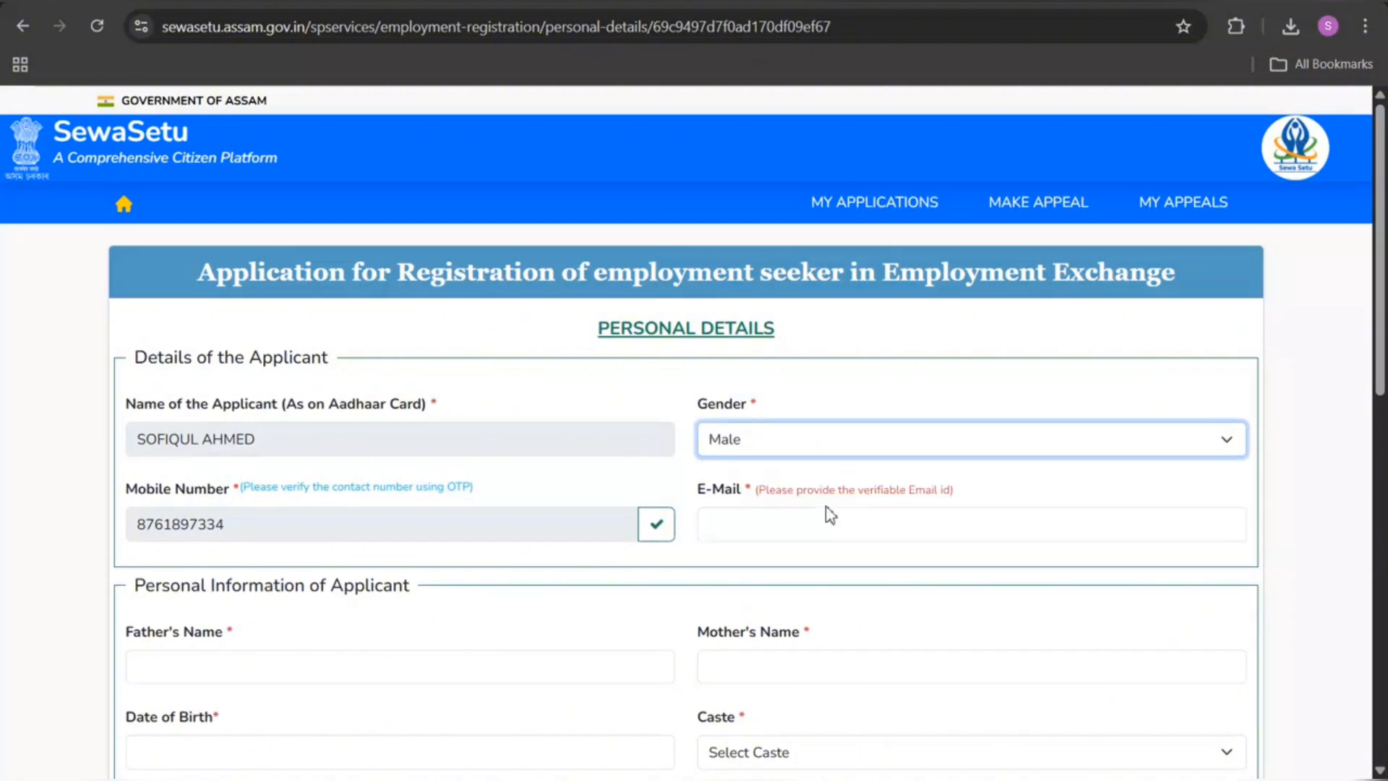
click(939, 524)
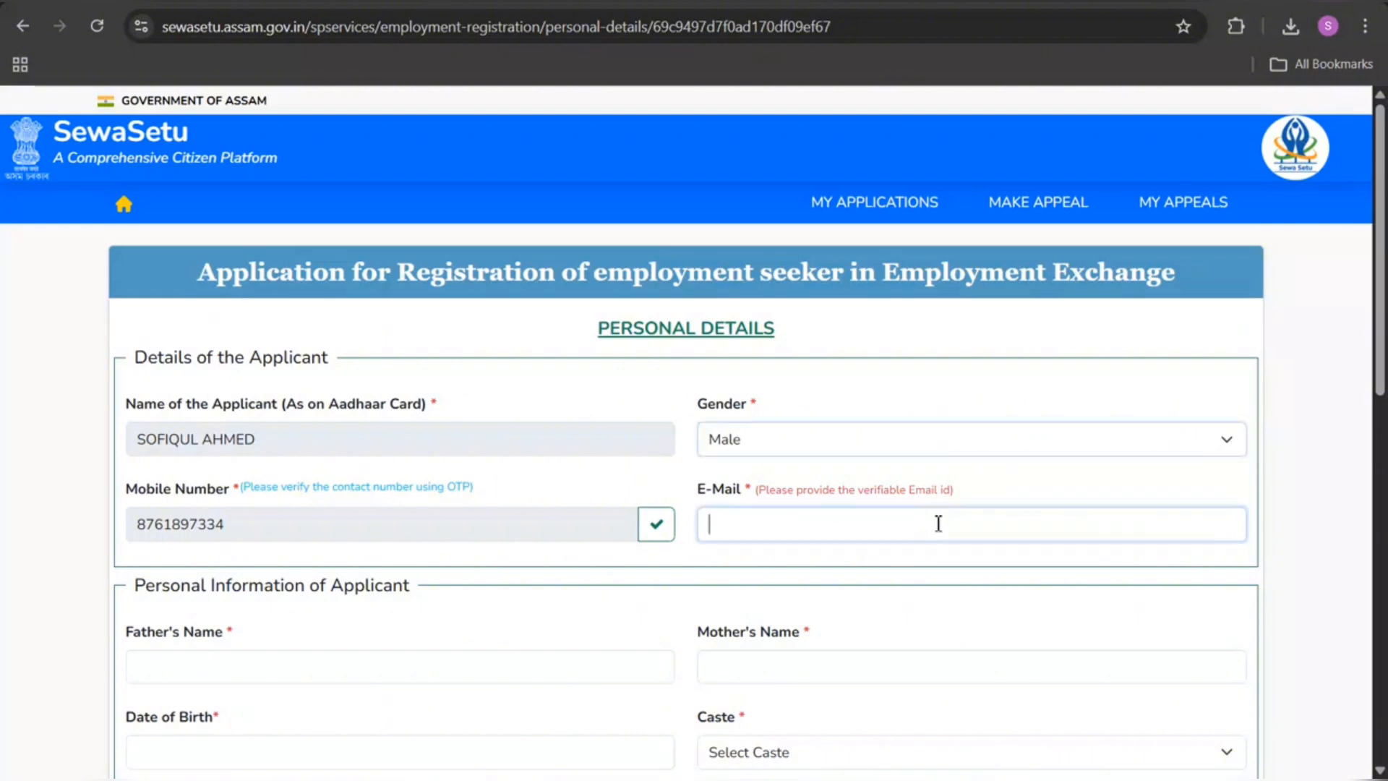
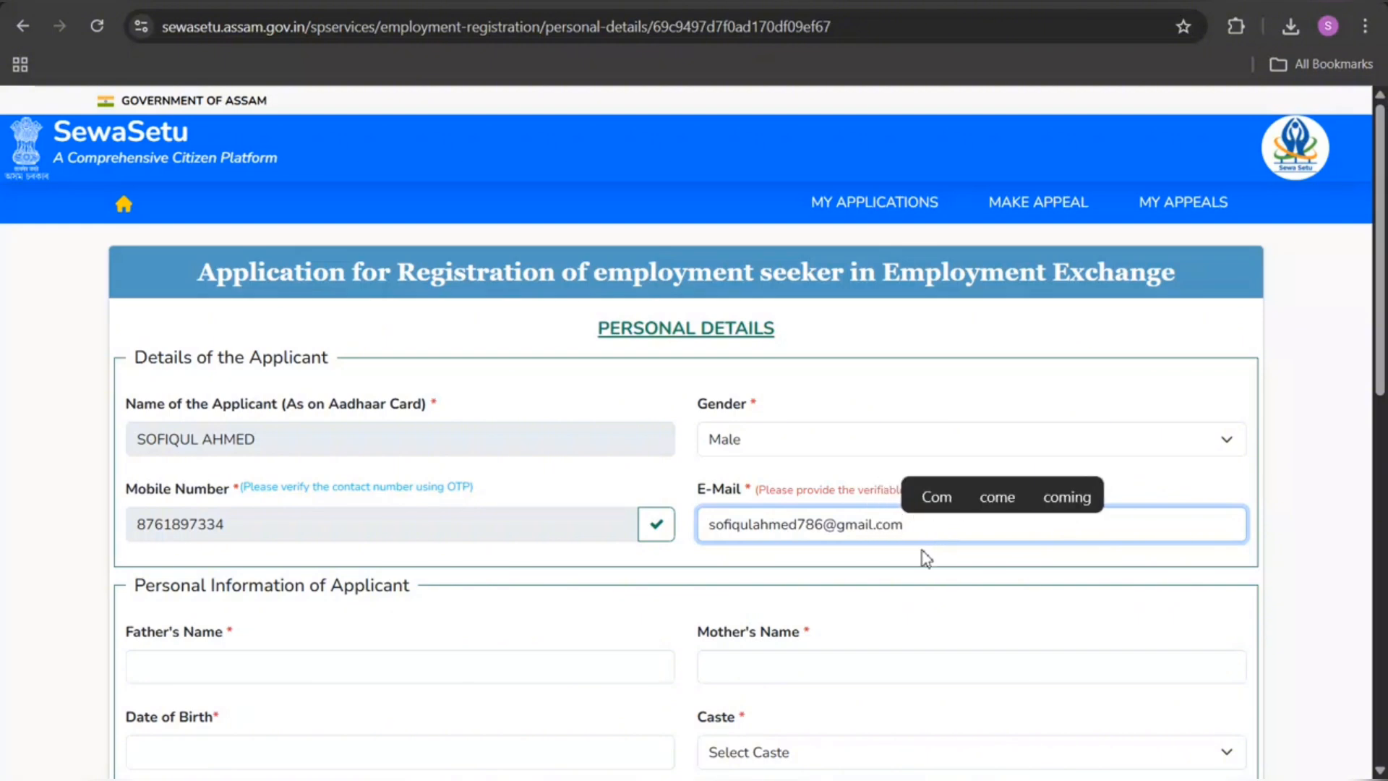
scroll(437, 619, down, 3)
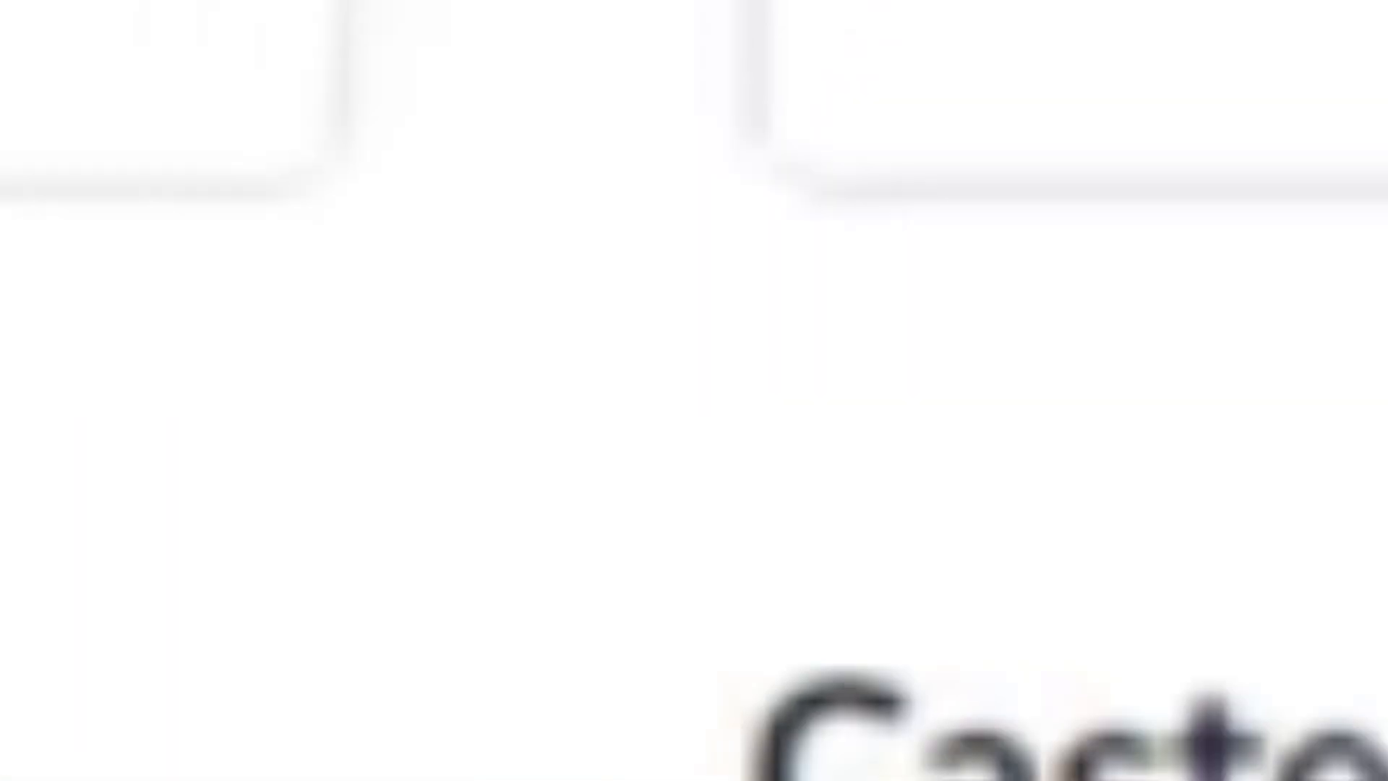
click(351, 354)
click(557, 390)
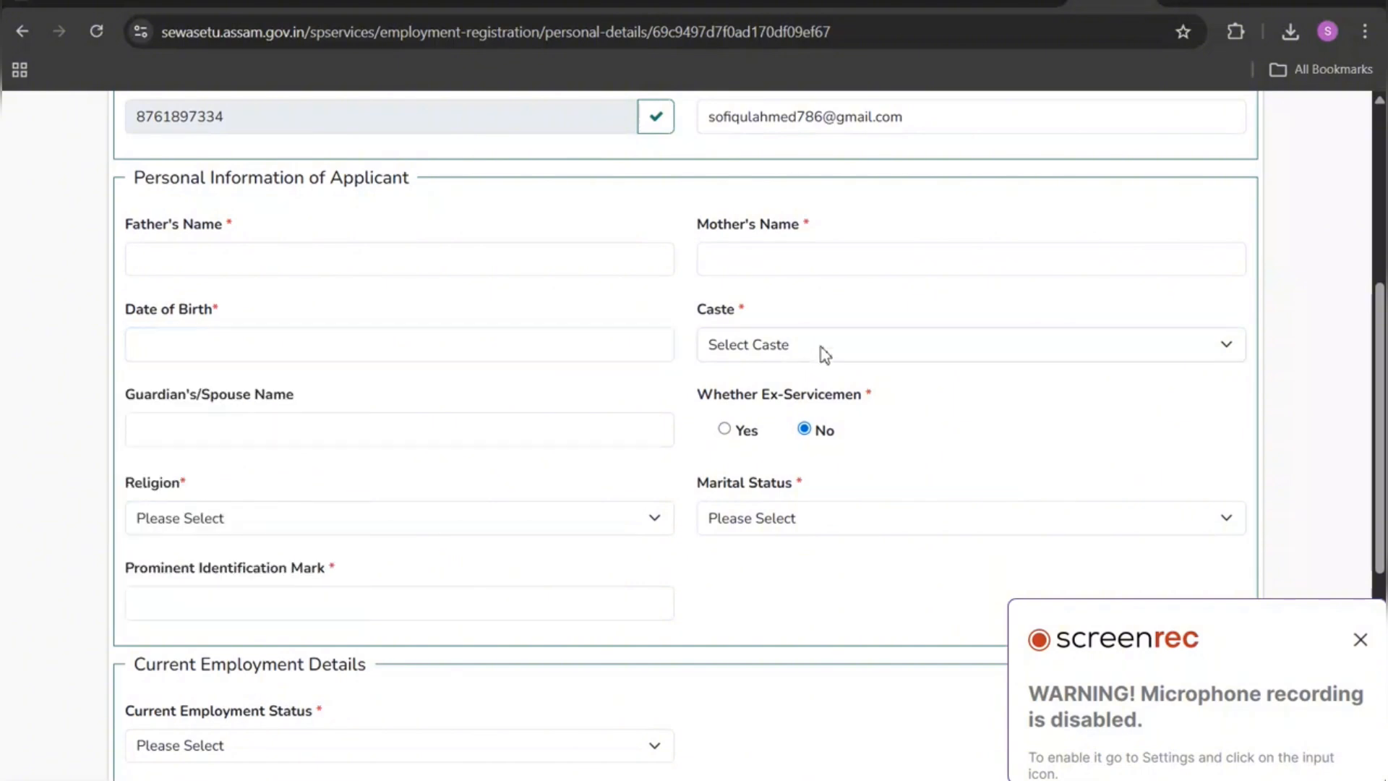
click(821, 354)
Step: Fill in the full names of the applicant's father and mother in the personal information section
scroll(282, 286, up, 1)
click(284, 363)
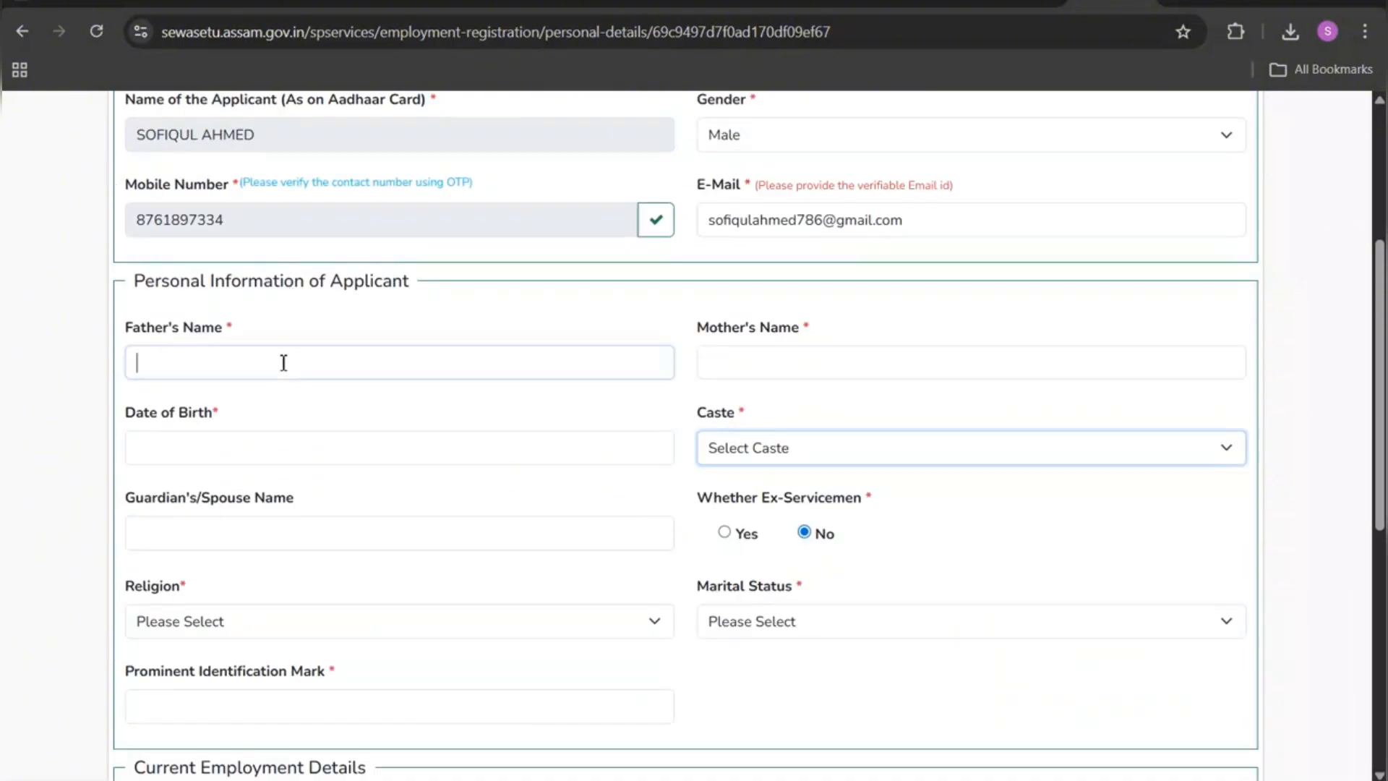
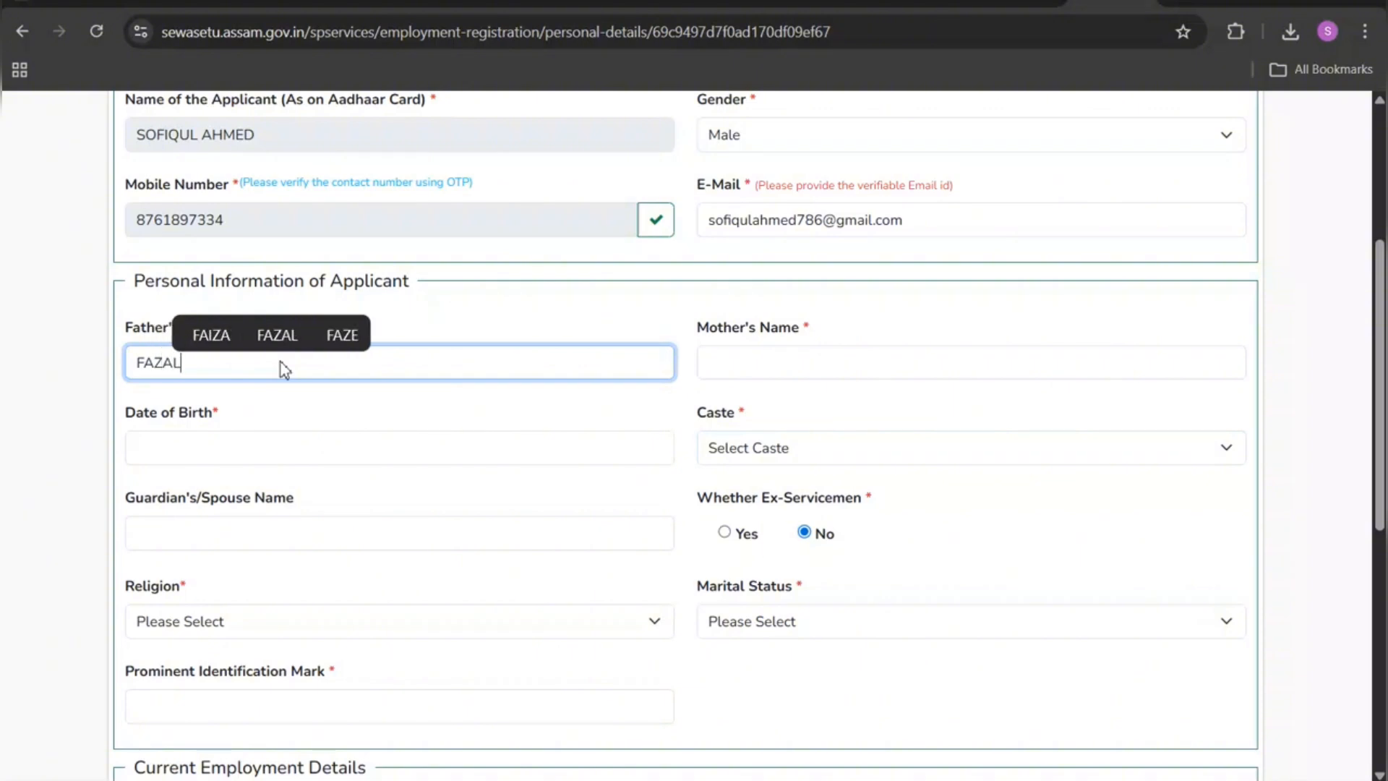
click(763, 363)
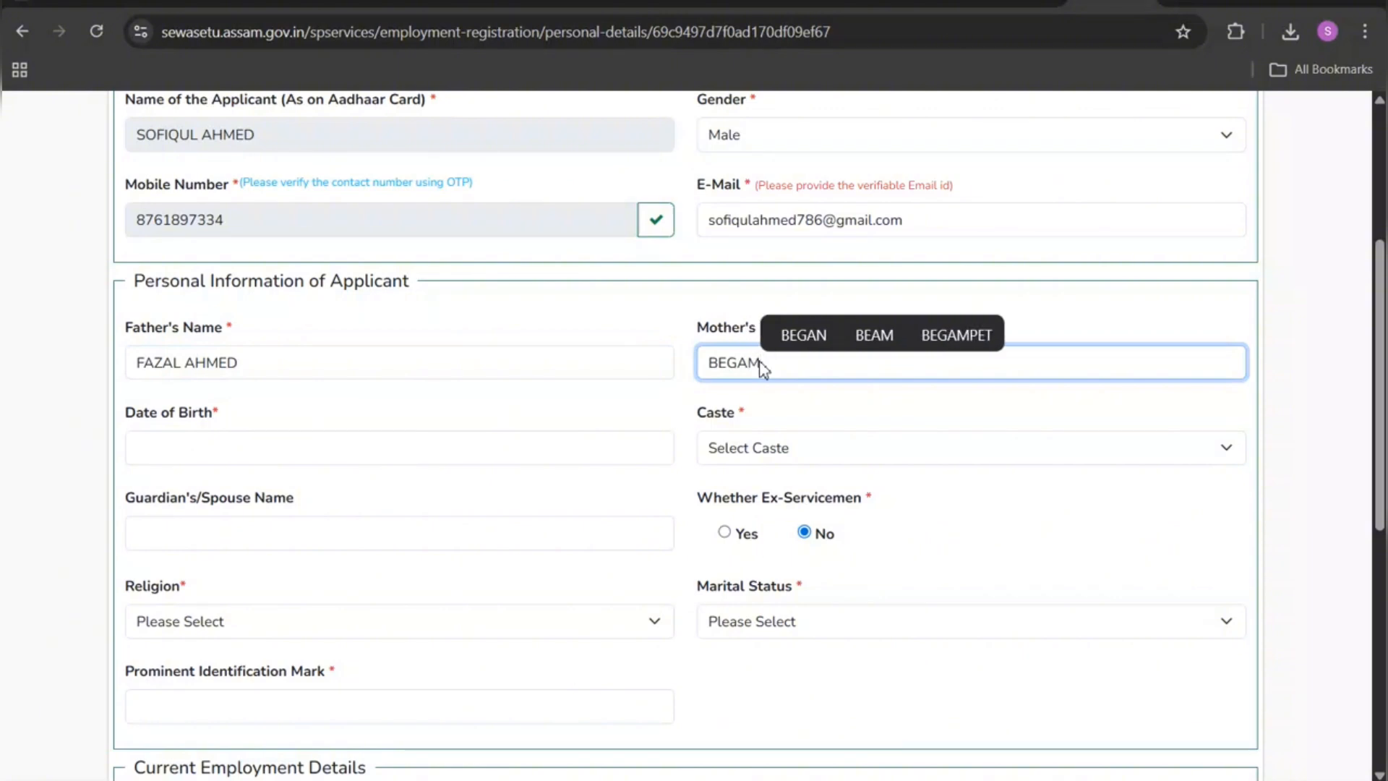
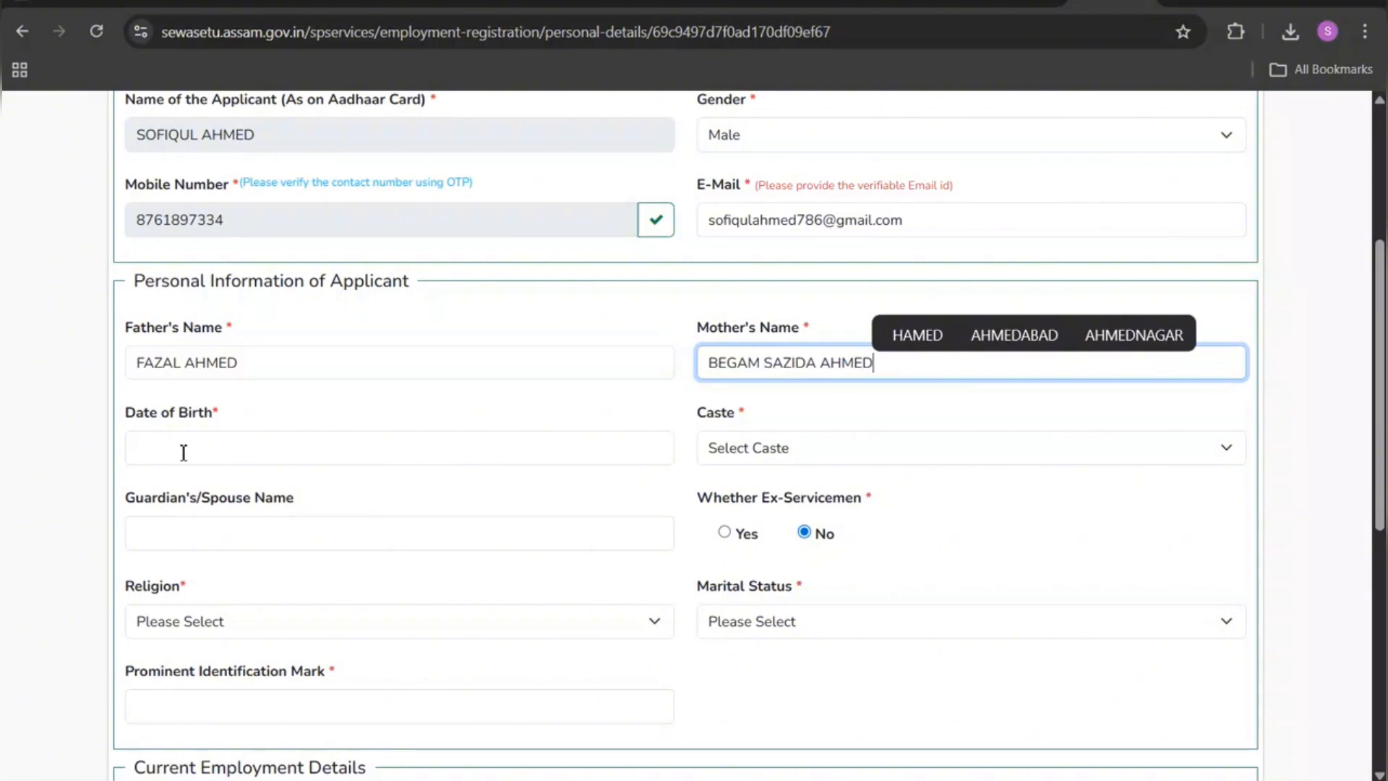
Step: Set the applicant's date of birth in the personal information section using the calendar
click(184, 452)
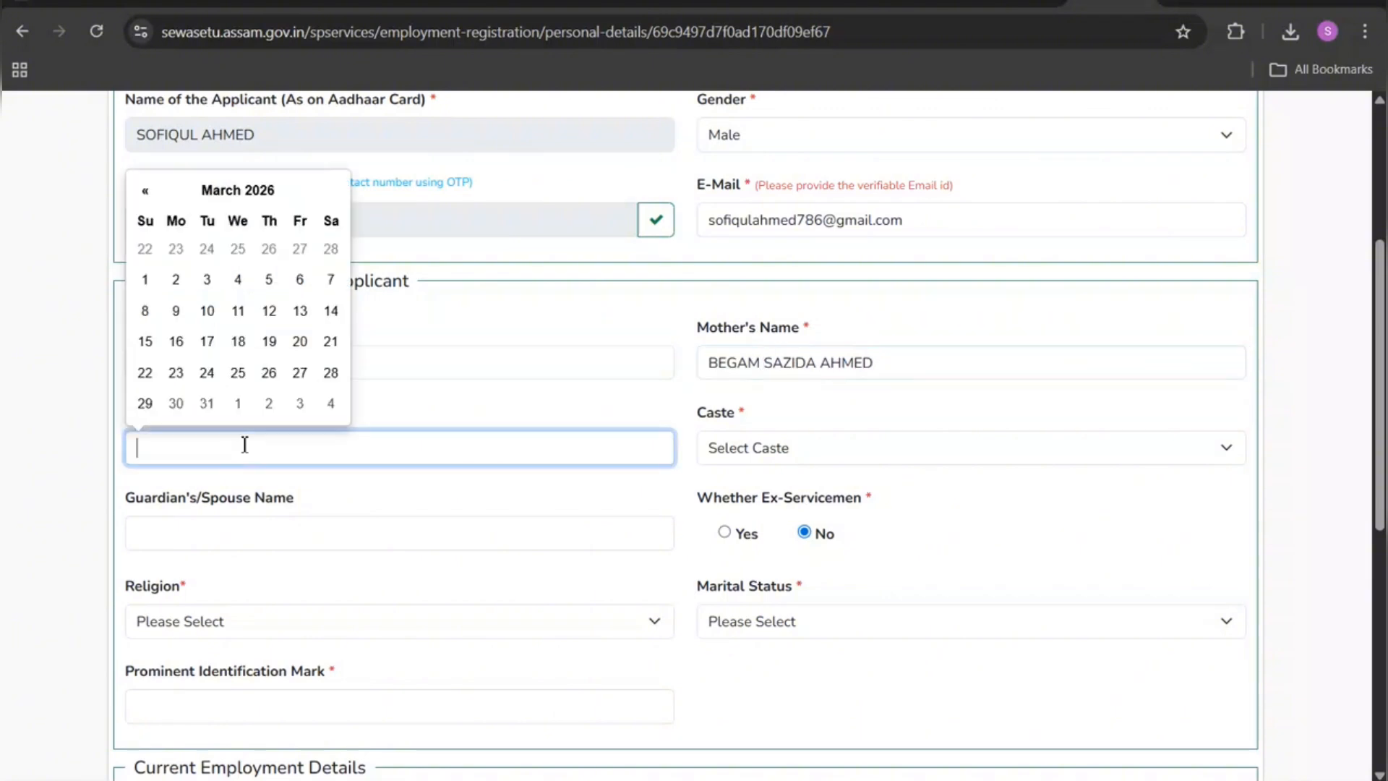
click(272, 197)
click(248, 224)
scroll(195, 288, up, 2)
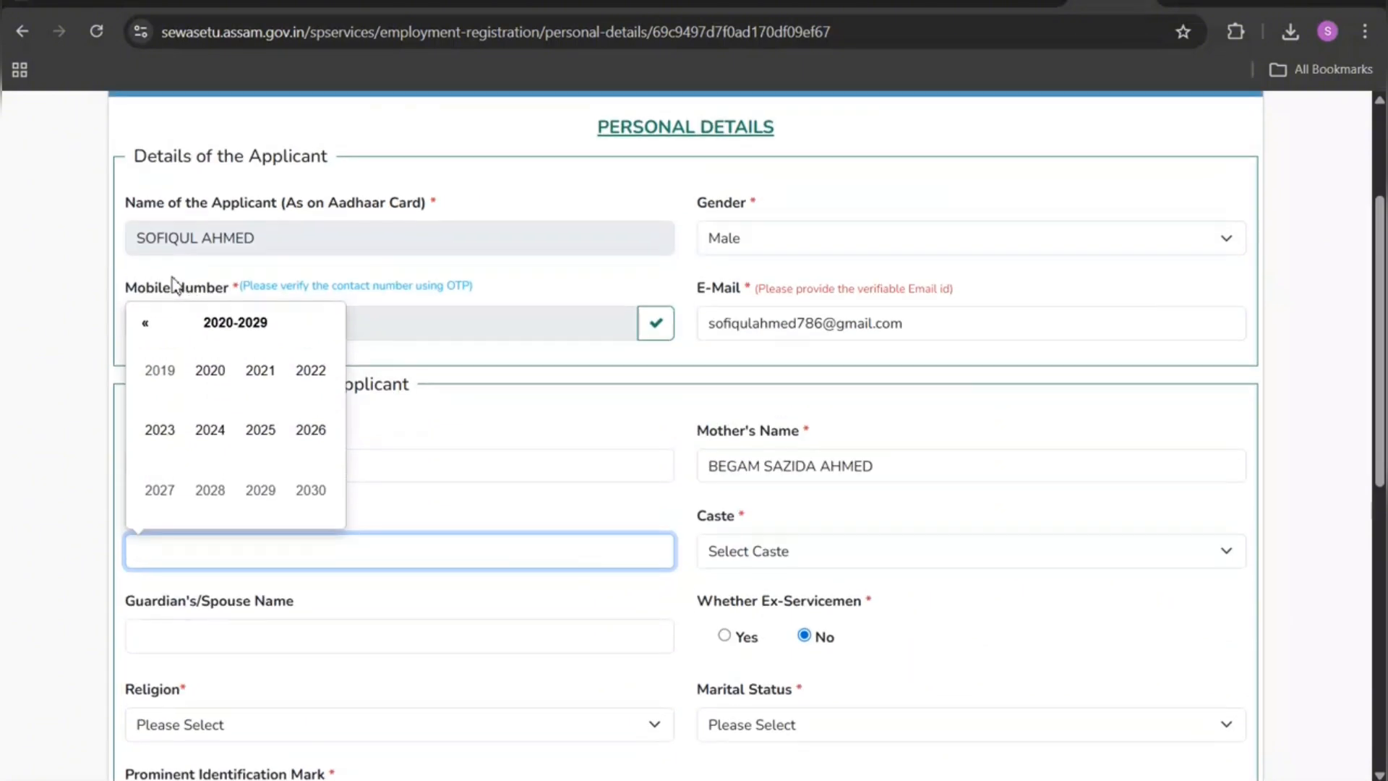
click(146, 323)
click(146, 323)
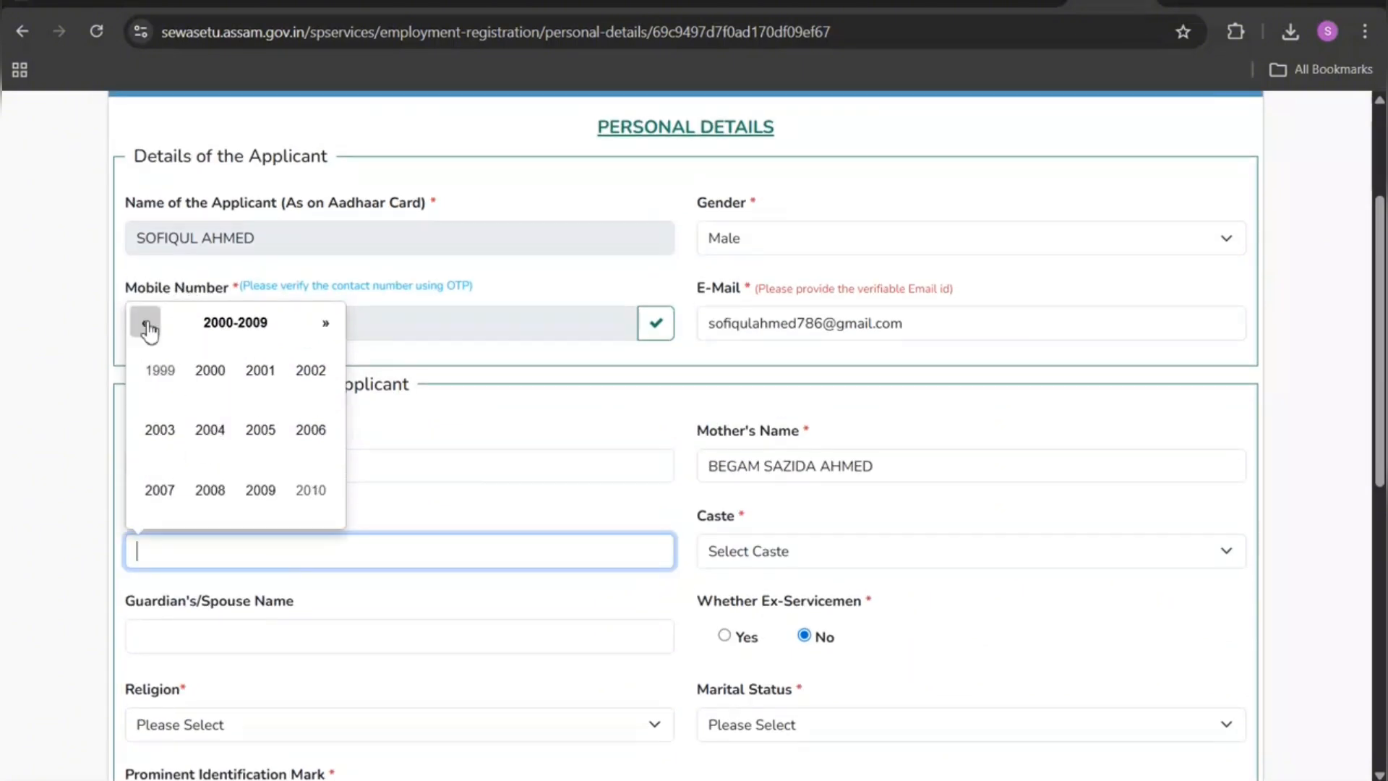
click(145, 323)
click(217, 382)
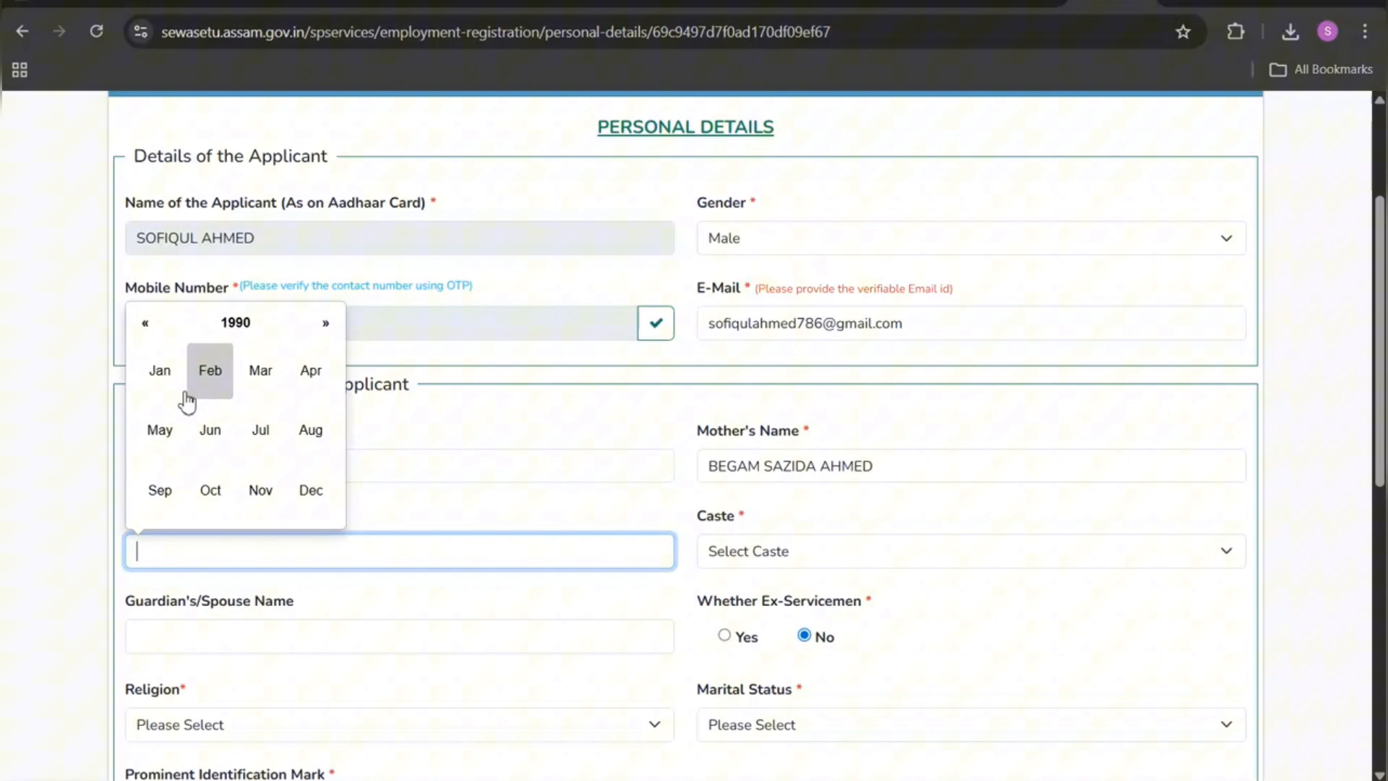
click(267, 447)
click(146, 381)
Step: Set the applicant's caste to General and save the personal details to proceed to the address section
scroll(557, 515, down, 2)
click(806, 457)
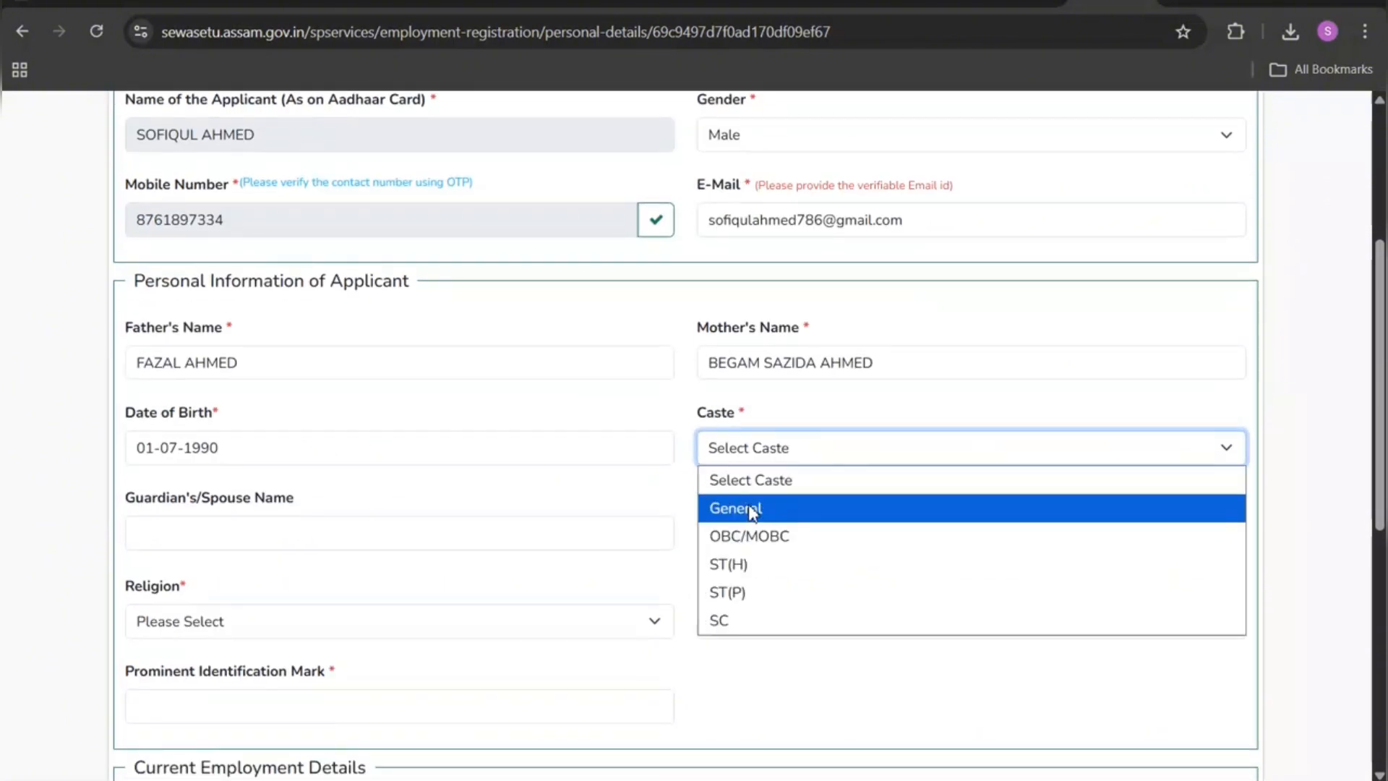
click(752, 512)
scroll(191, 434, down, 1)
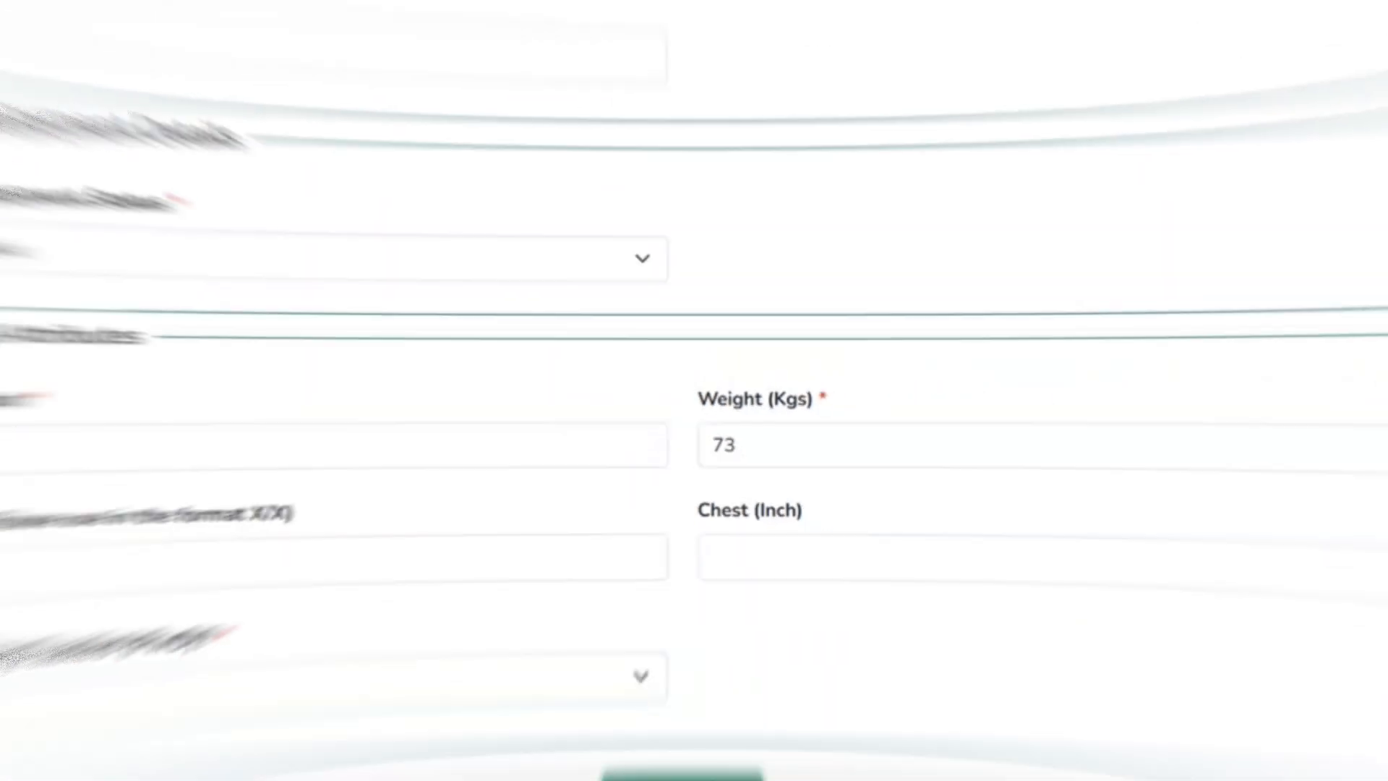
click(694, 686)
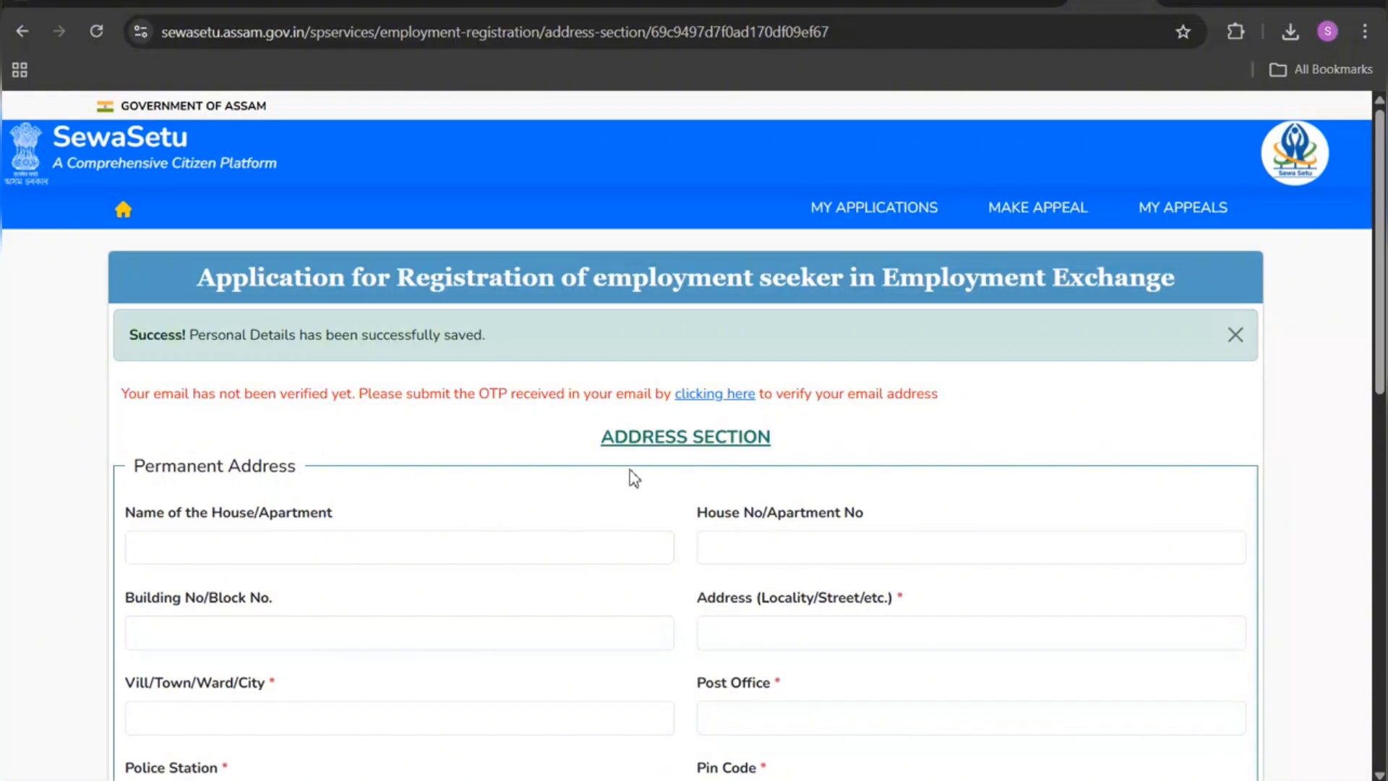
Step: Open the e-mail verification, enter the OTP received at the applicant's e-mail address and verify it
scroll(464, 486, down, 3)
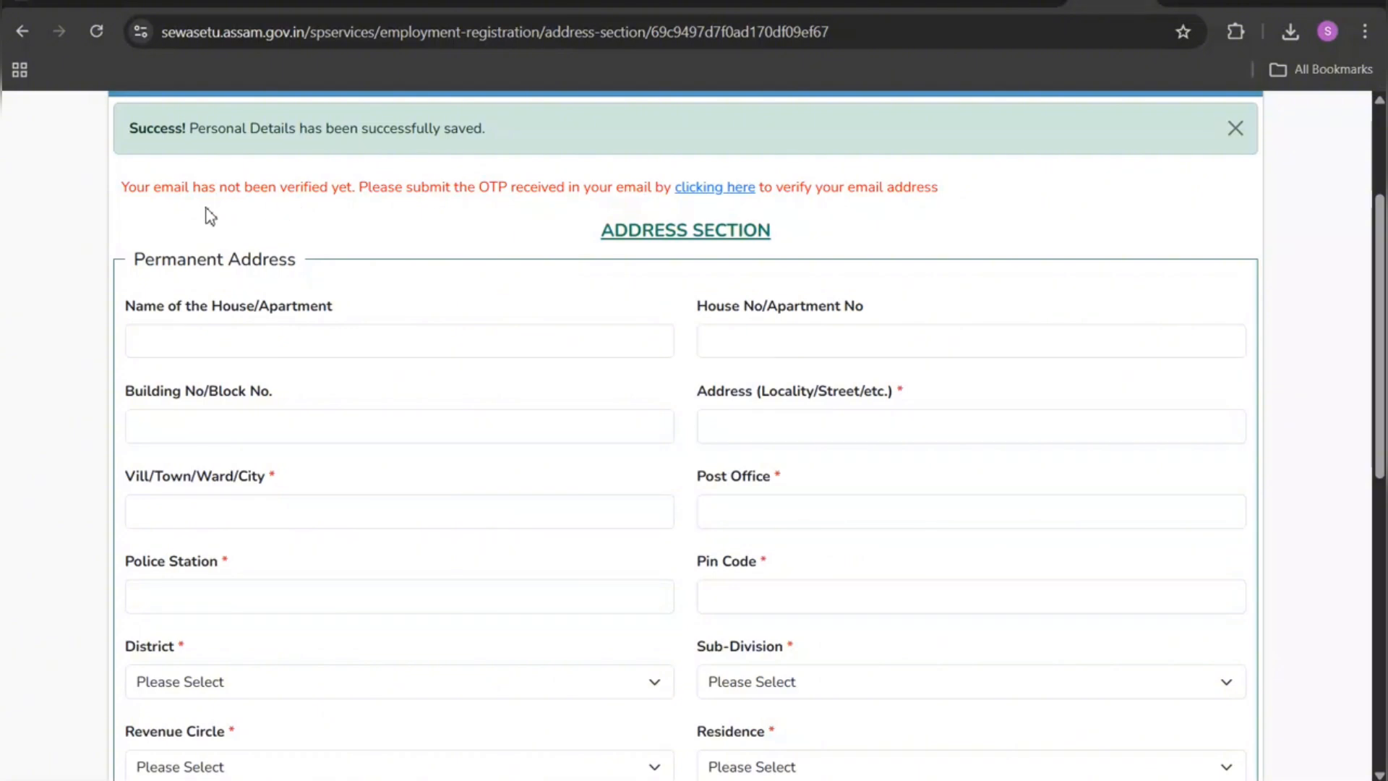
click(700, 190)
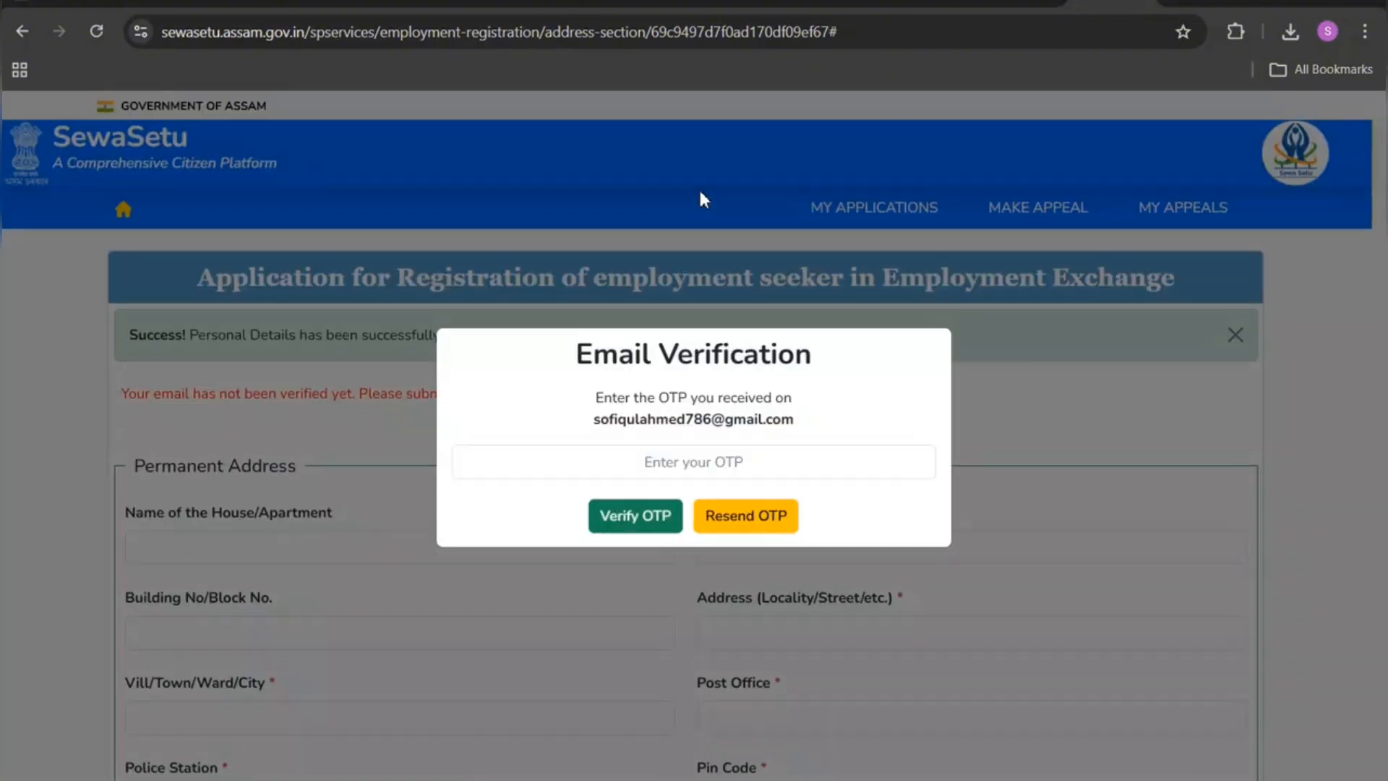
click(705, 458)
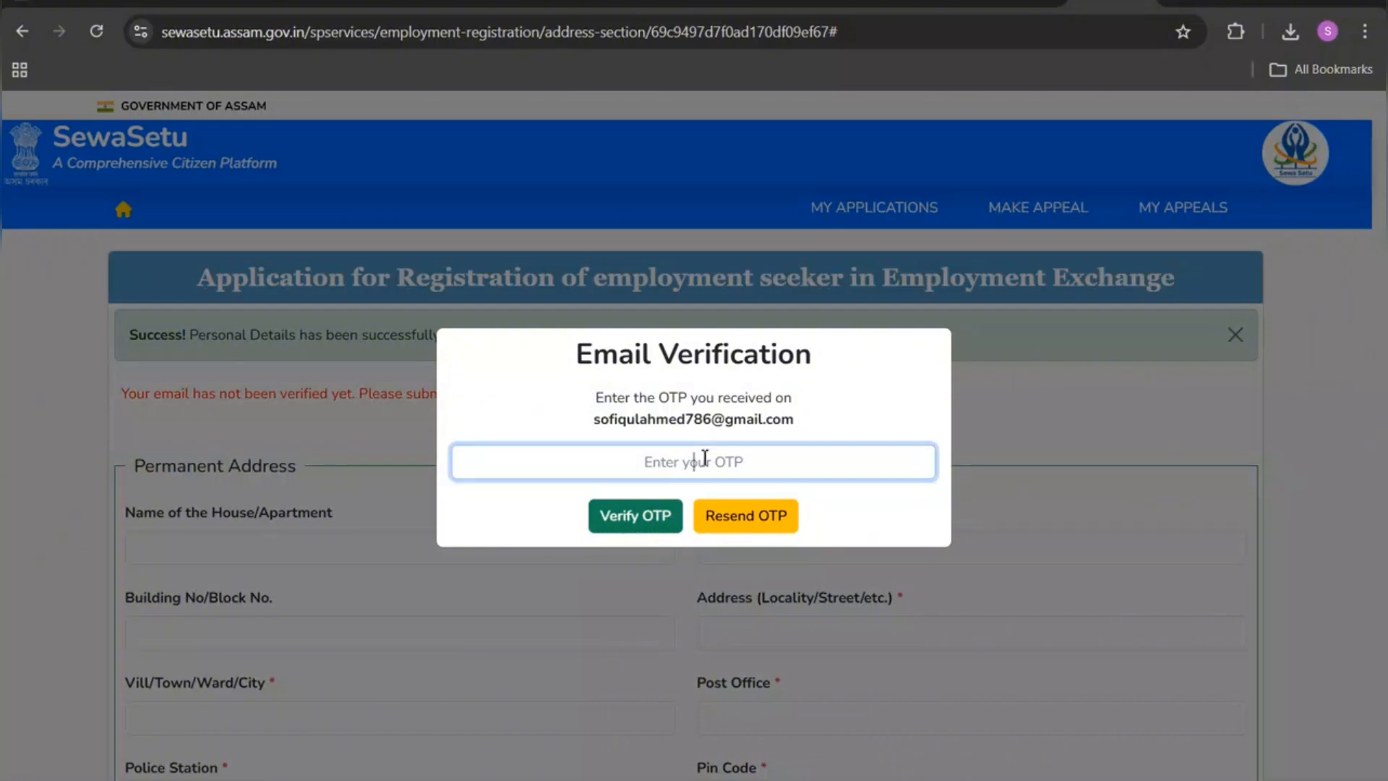
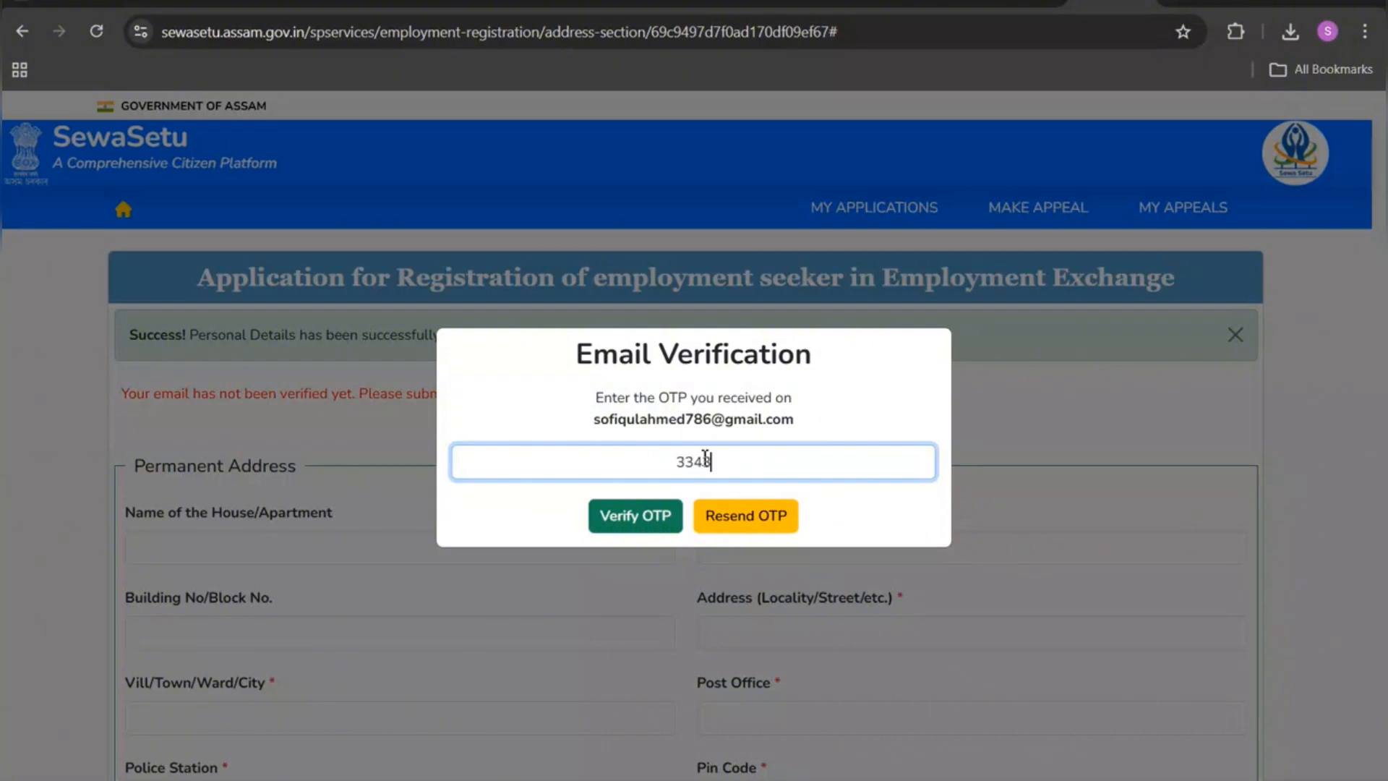
click(635, 515)
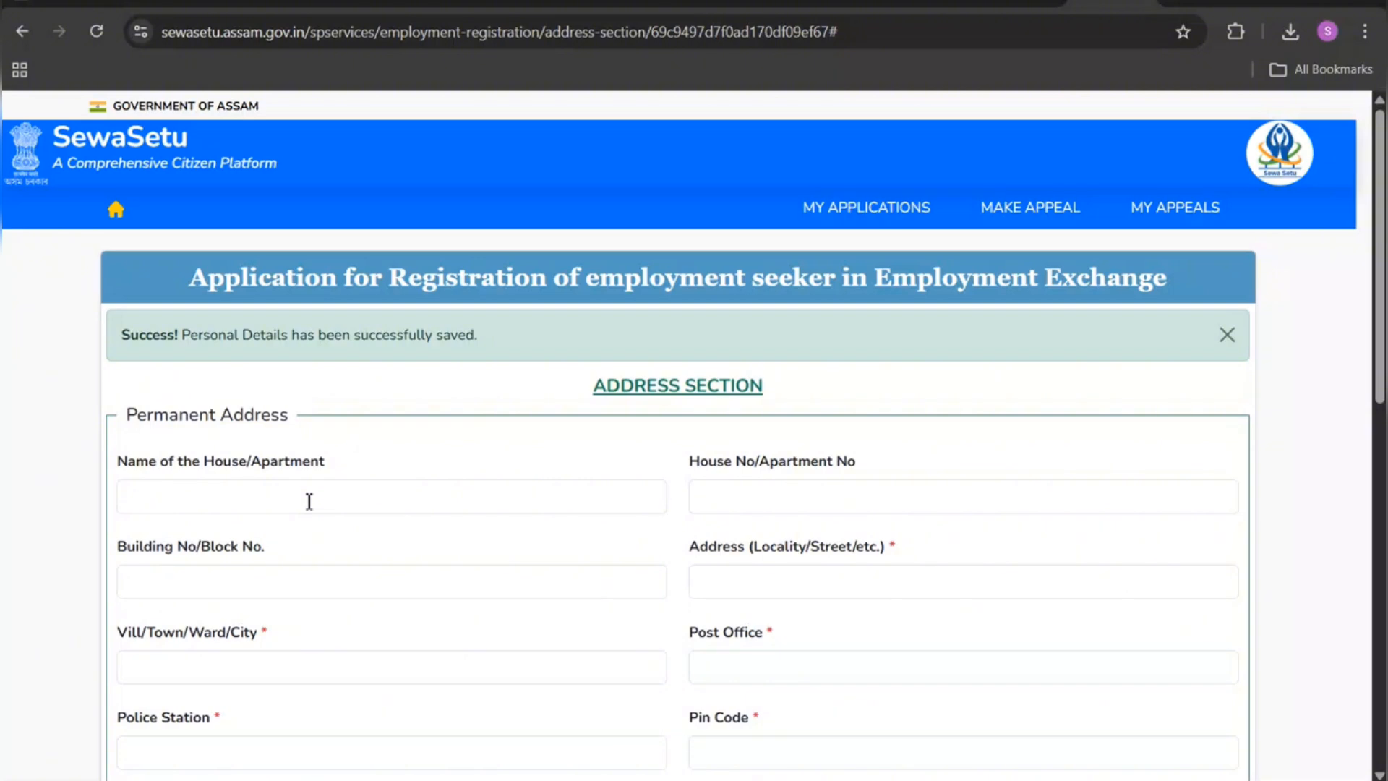
Step: Enter the house number and the locality in the applicant's permanent address
scroll(308, 501, down, 1)
click(816, 399)
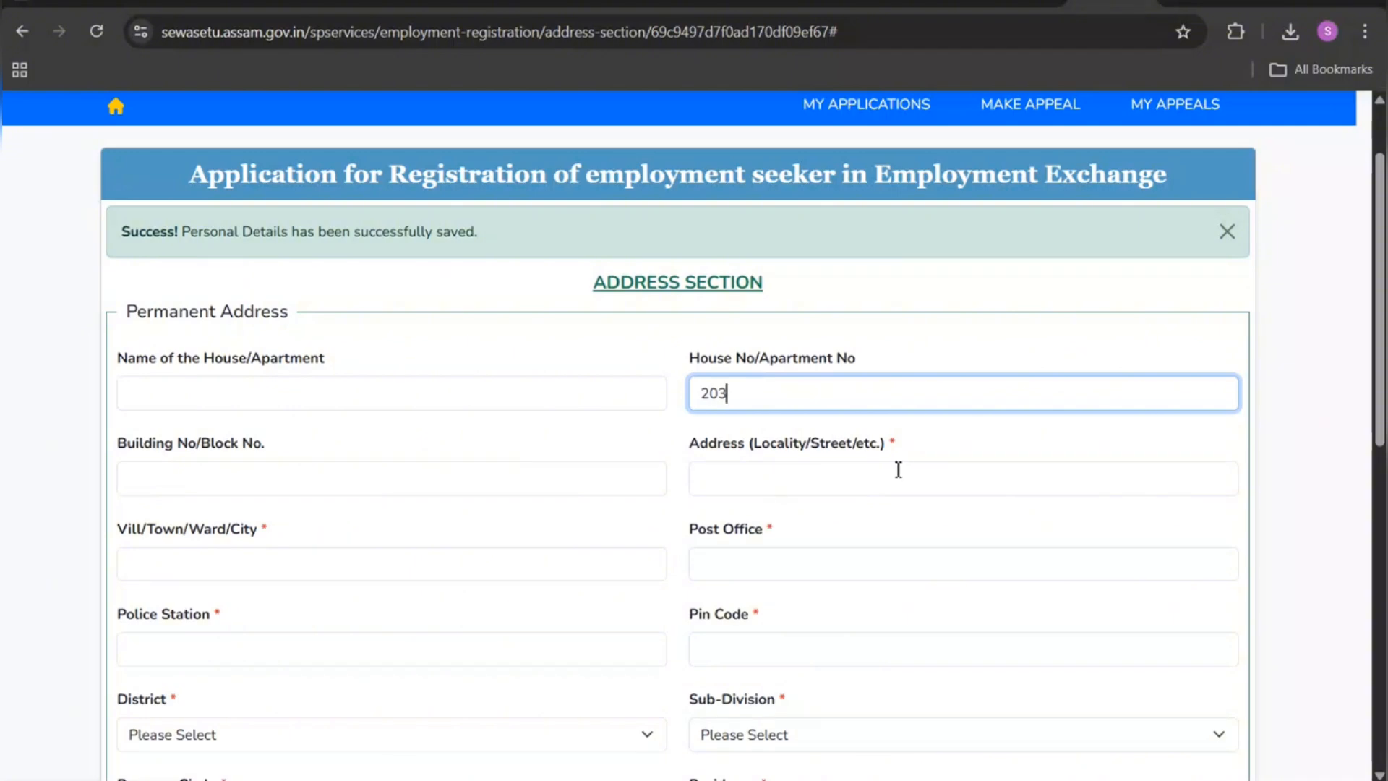
click(899, 470)
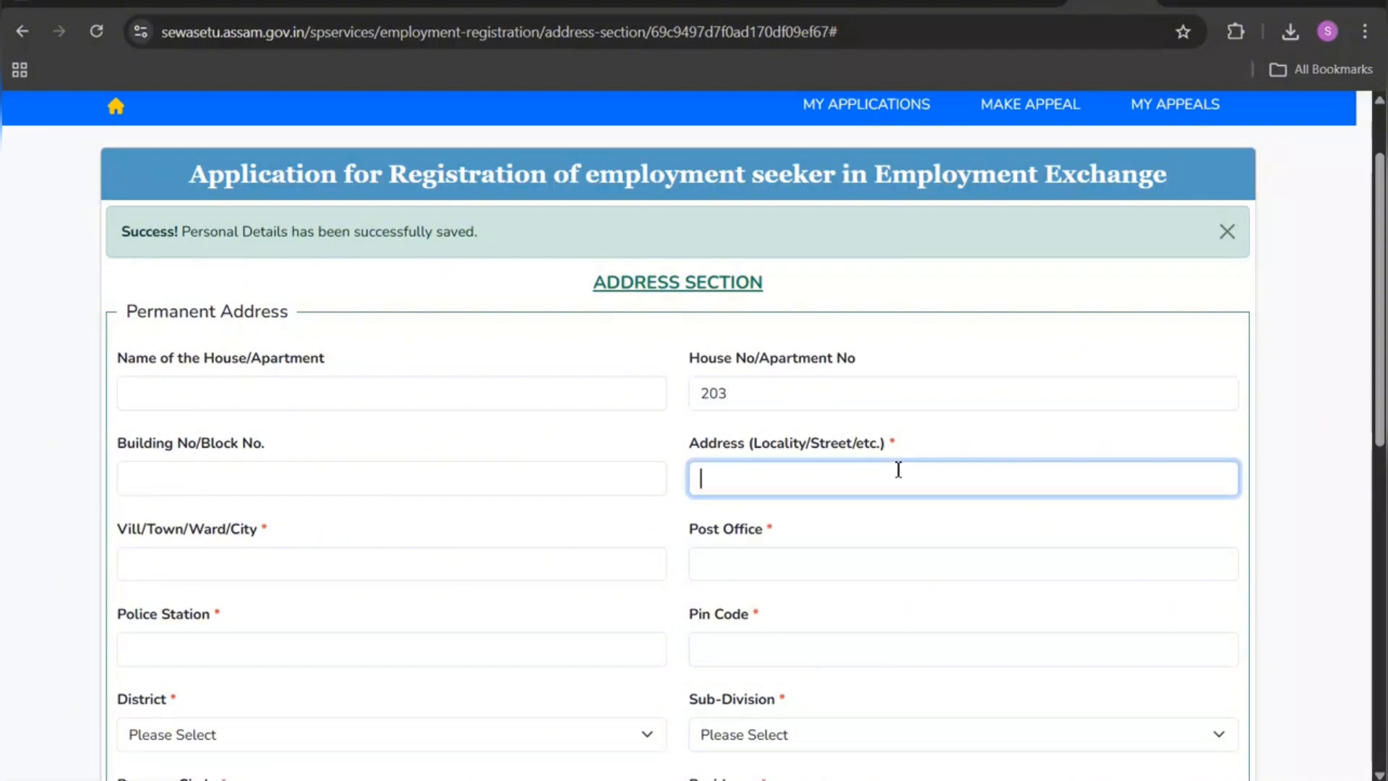
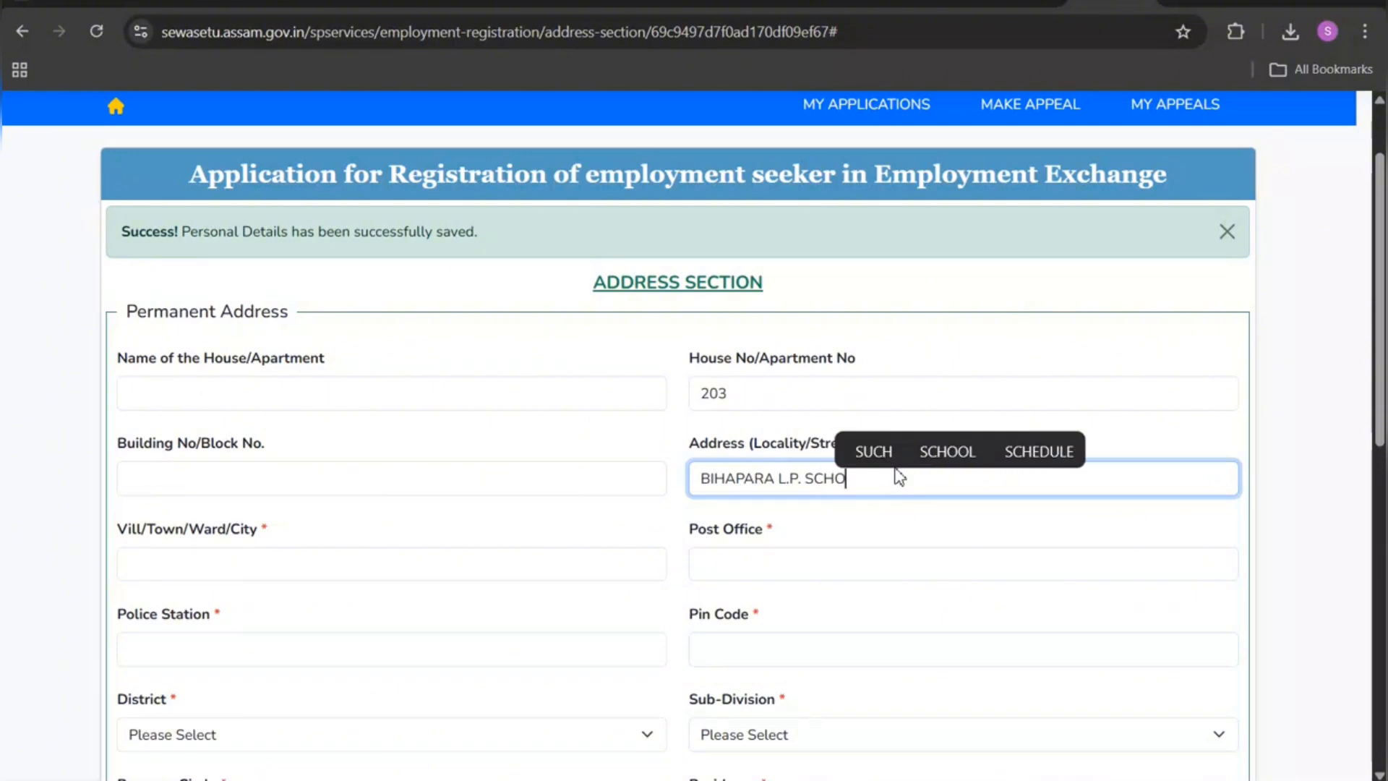
Step: Fill in the village and post office of the permanent address
click(451, 572)
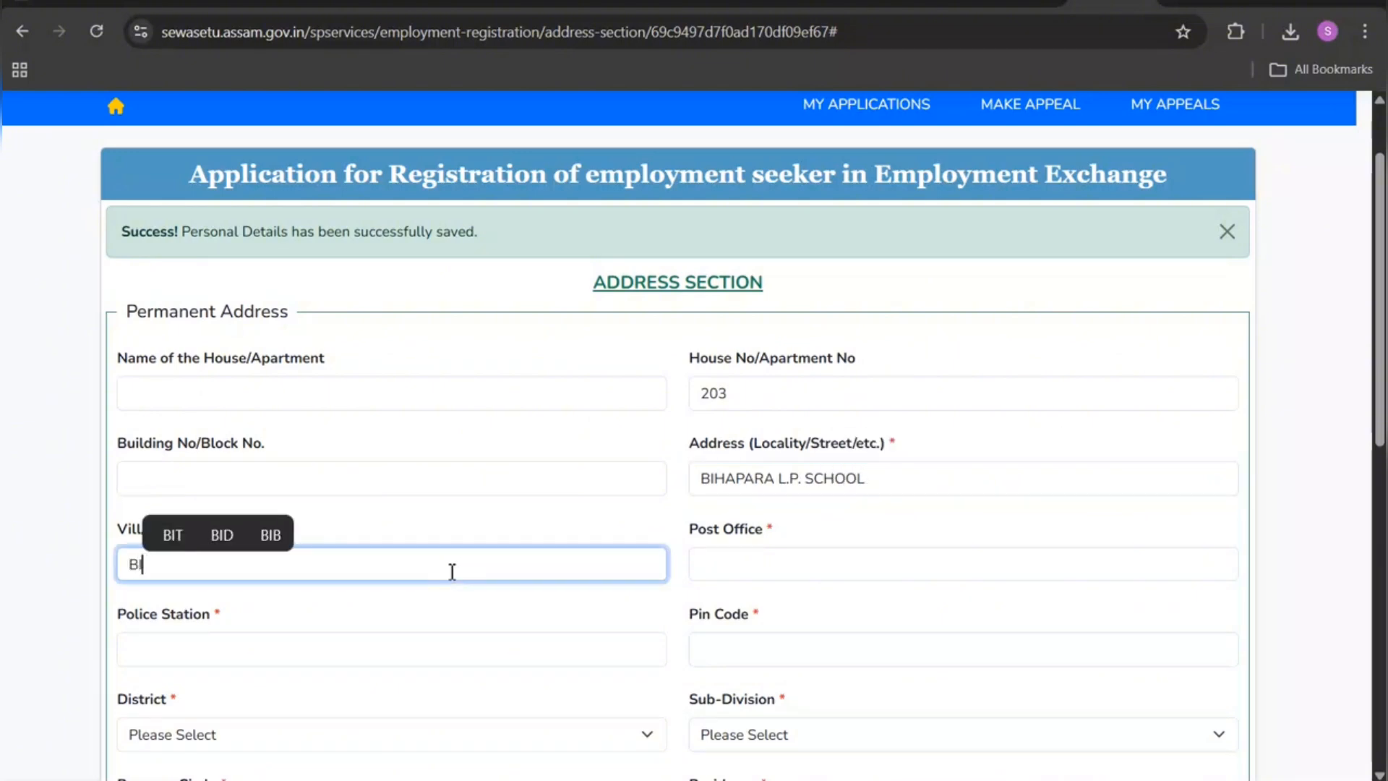
click(759, 572)
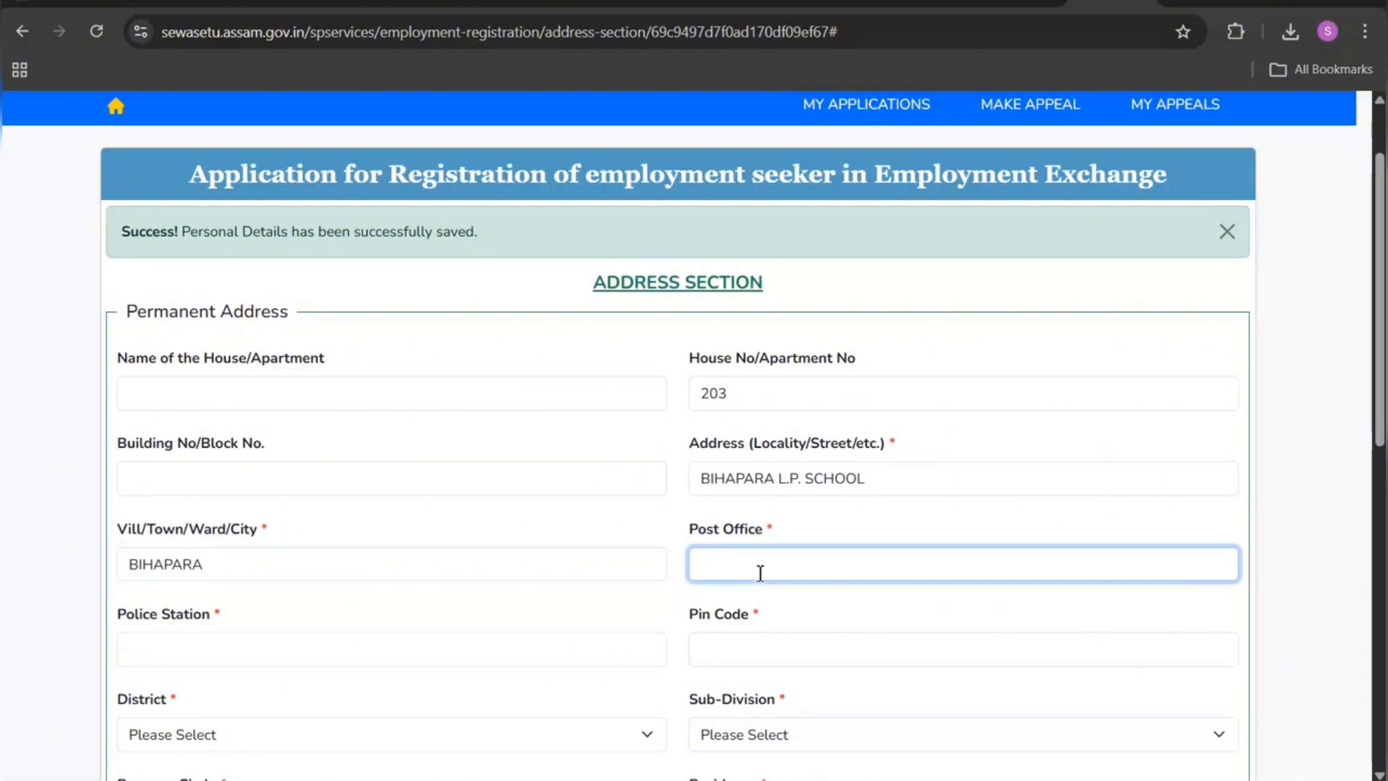
Step: Enter the police station and postal pin code of the permanent address and open the district choices
click(490, 652)
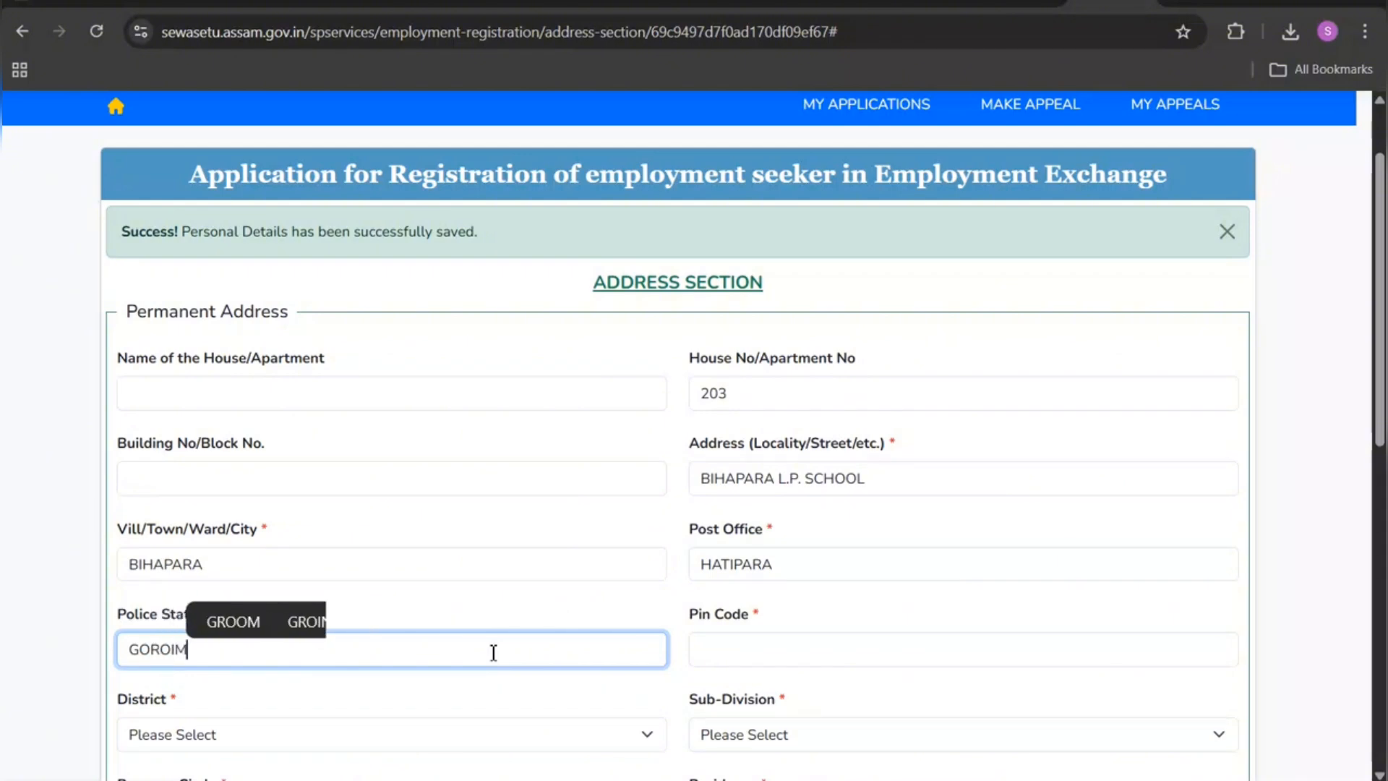
click(760, 648)
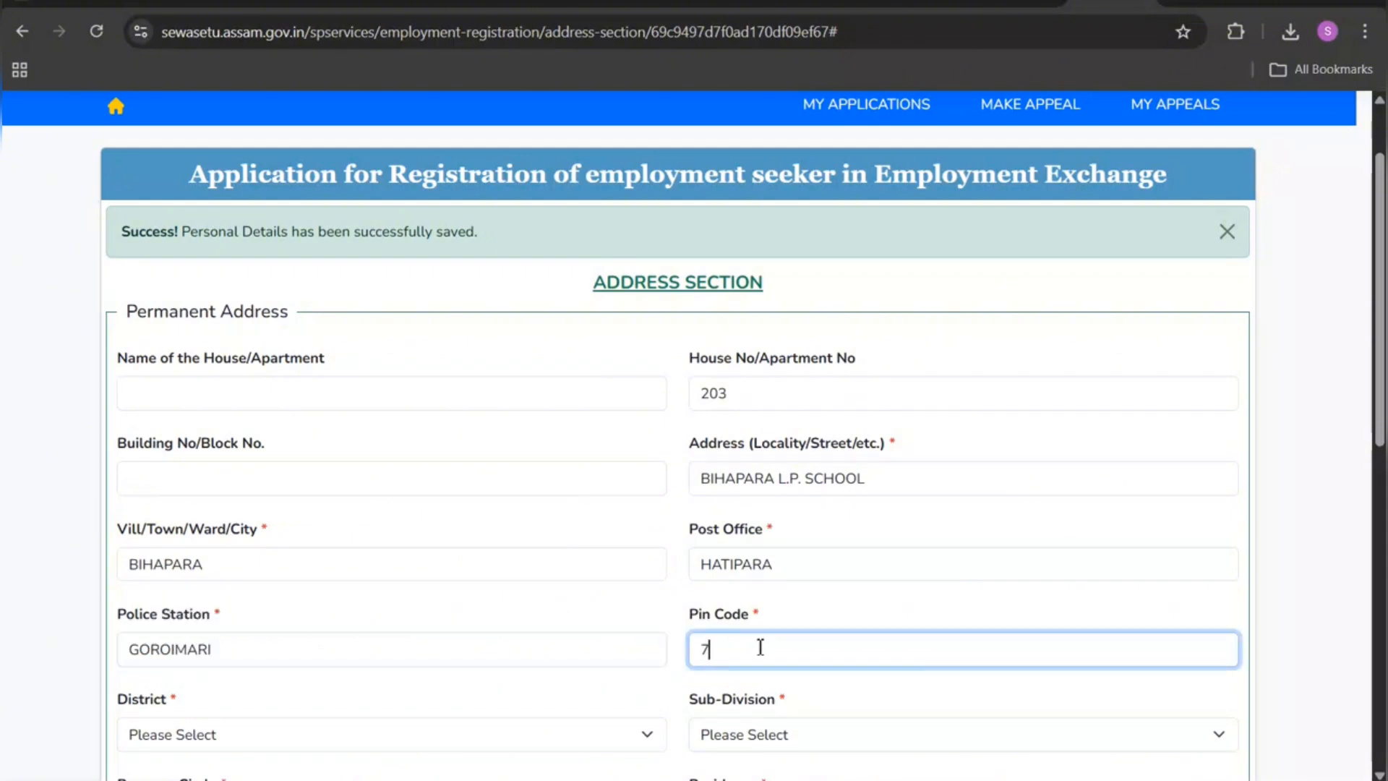
scroll(796, 589, down, 3)
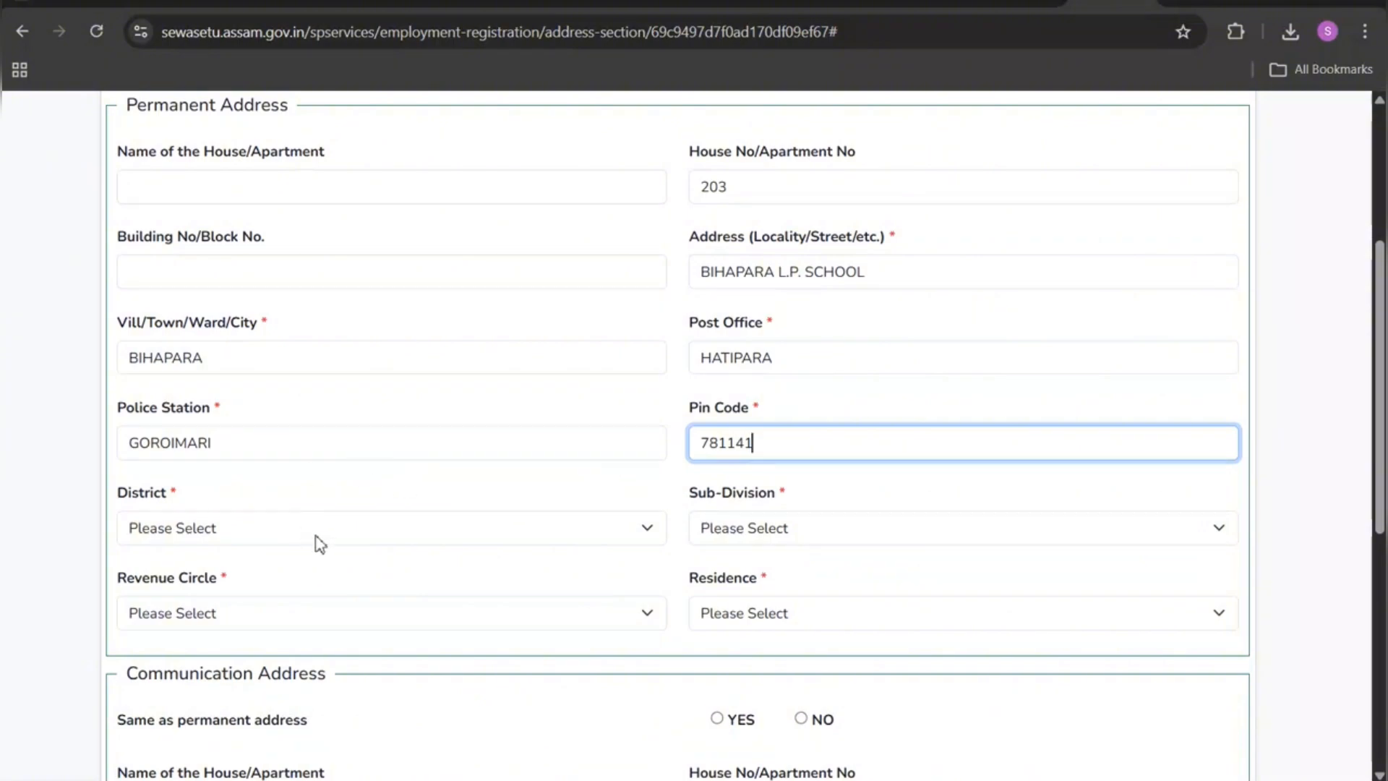
click(316, 538)
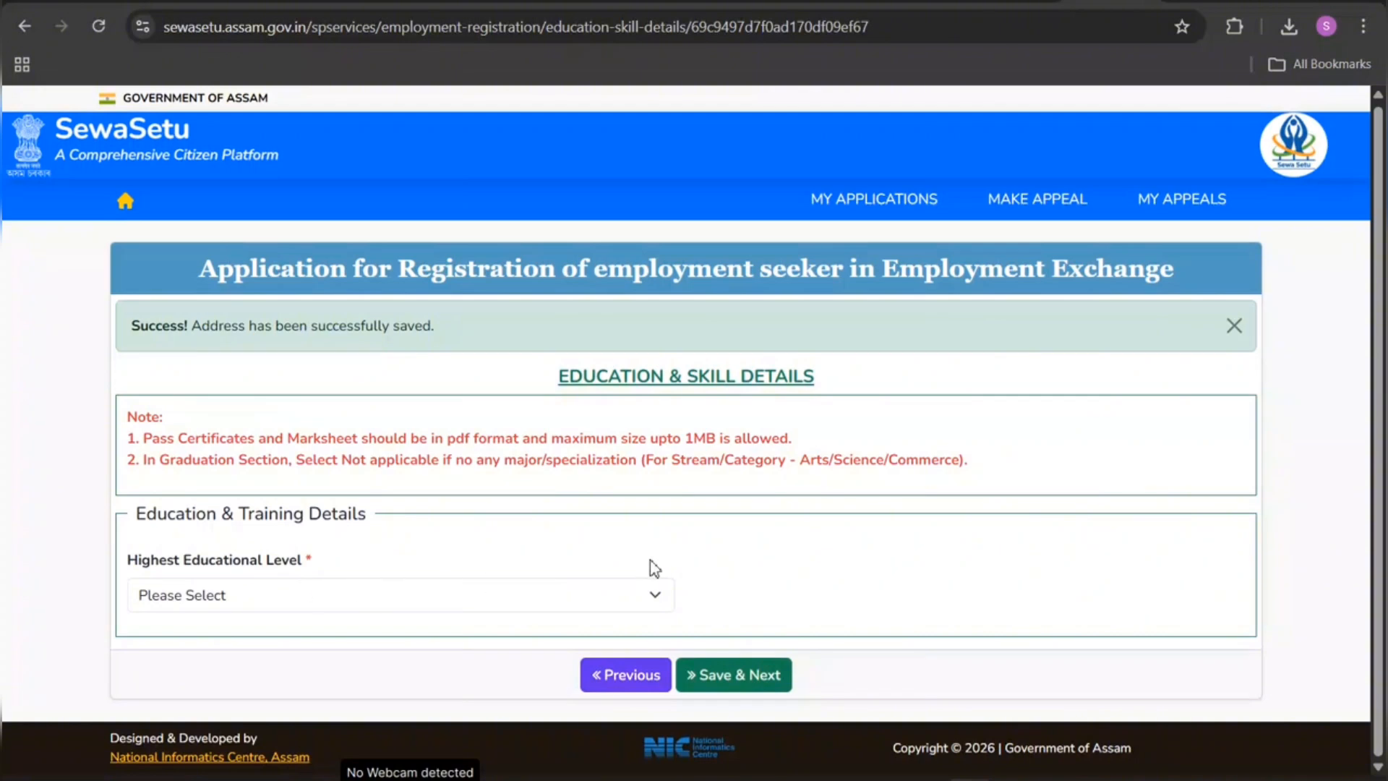
Step: Set the highest educational level to 10th Pass and choose SEBA as the board in the 10th pass details
click(650, 599)
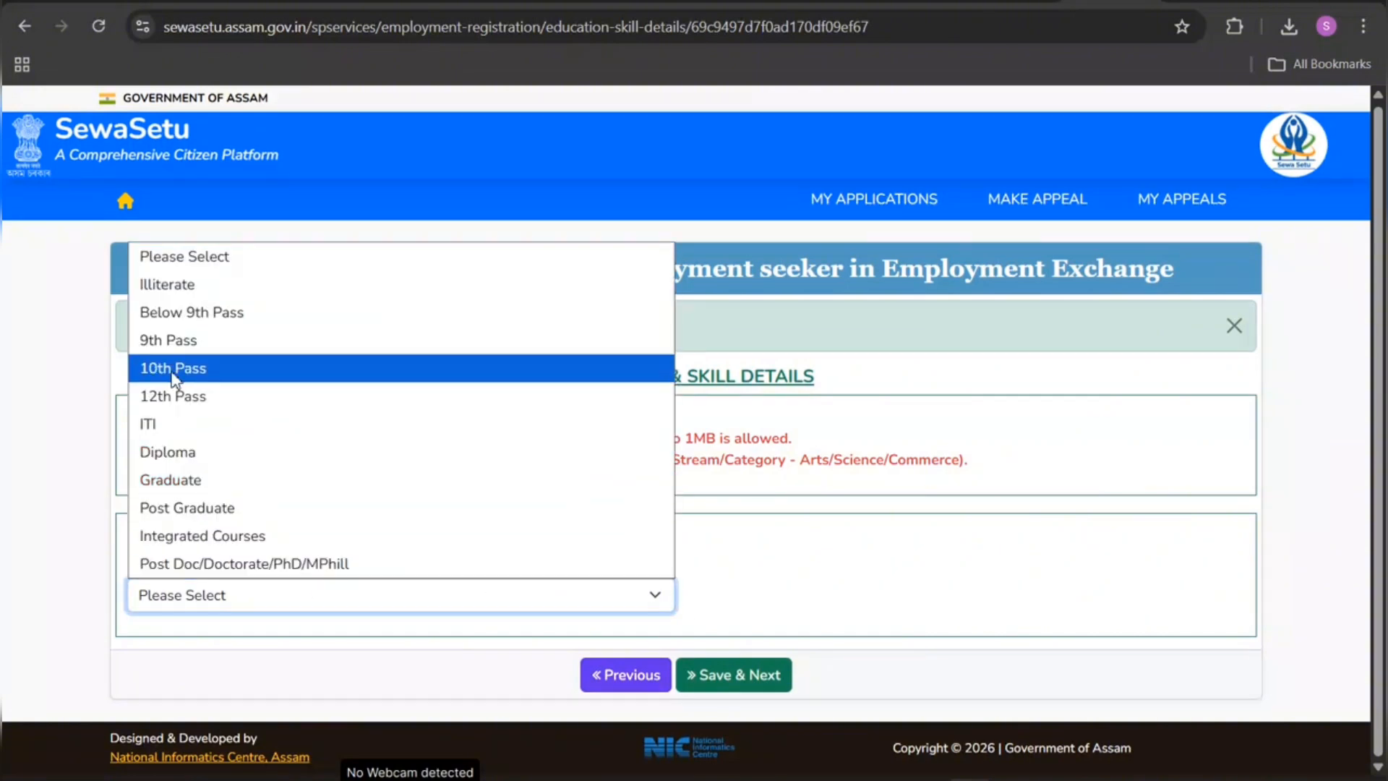
click(217, 369)
scroll(261, 483, down, 3)
scroll(417, 481, down, 2)
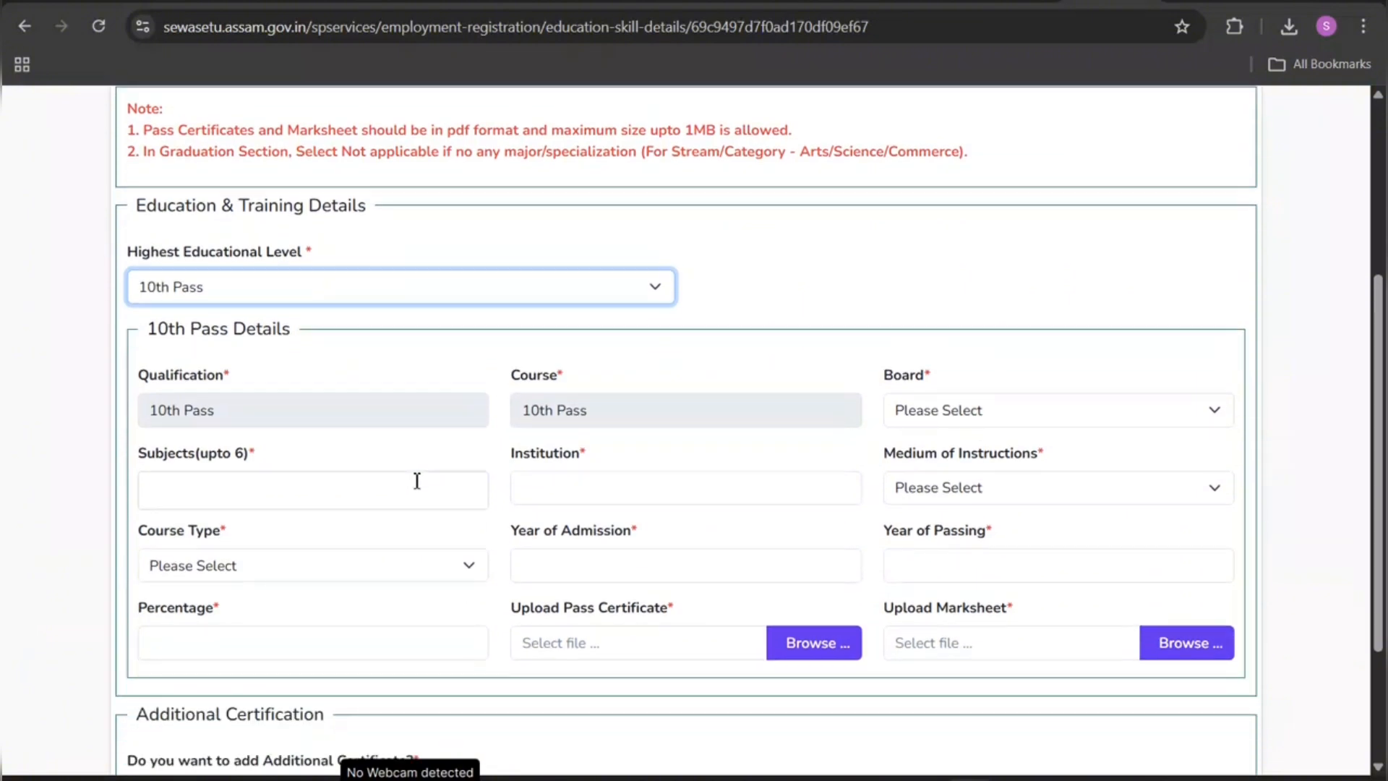
click(342, 500)
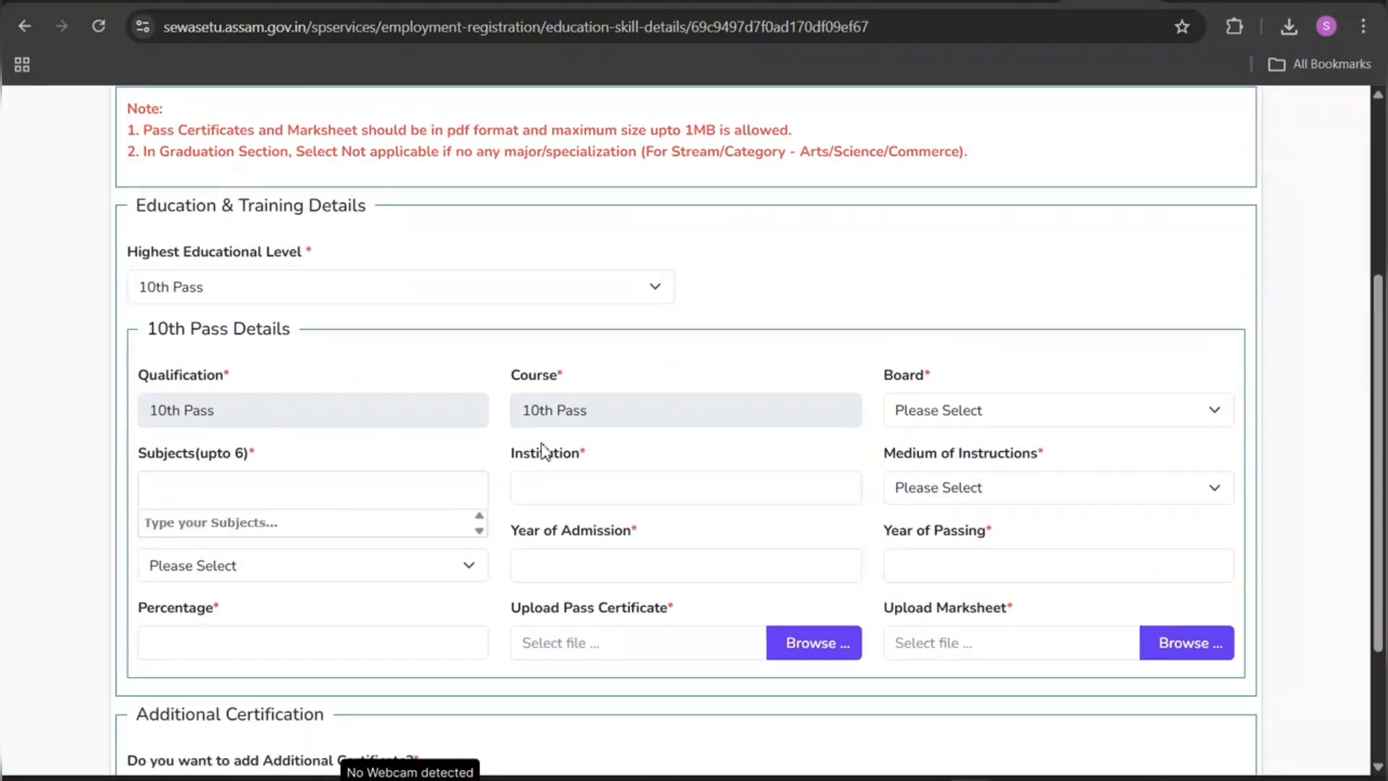
click(1004, 399)
click(928, 628)
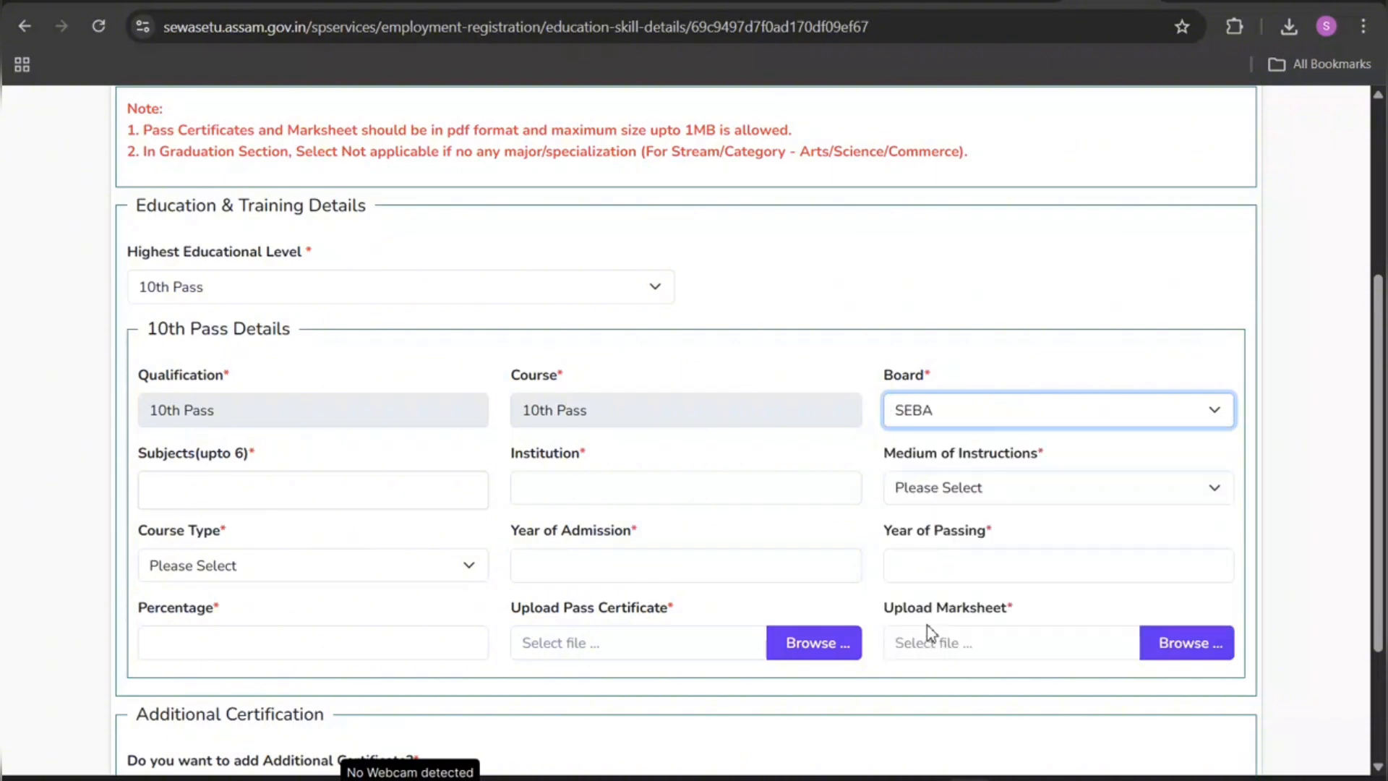
Step: Add English, Assamese MIL and Arabic (E) as the subjects in the 10th pass details
click(398, 498)
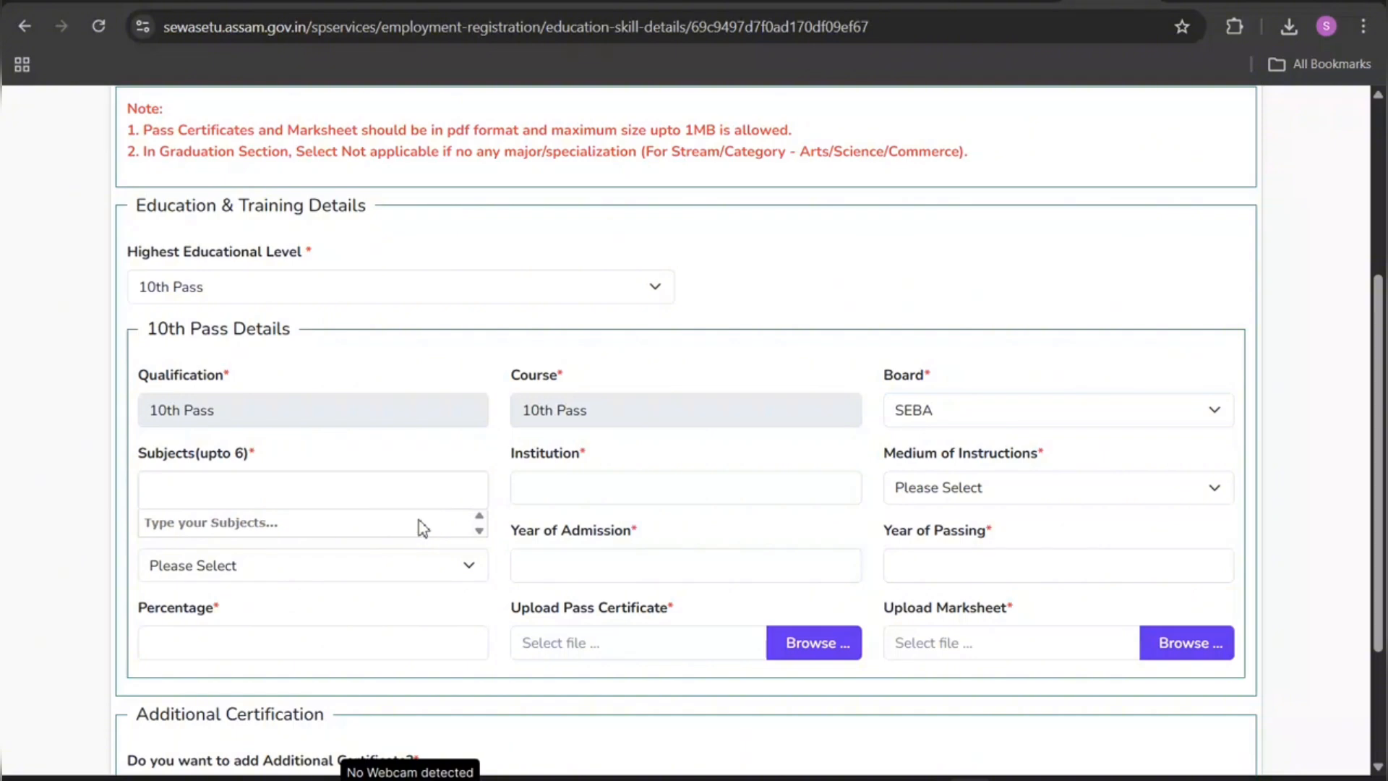
text(EN)
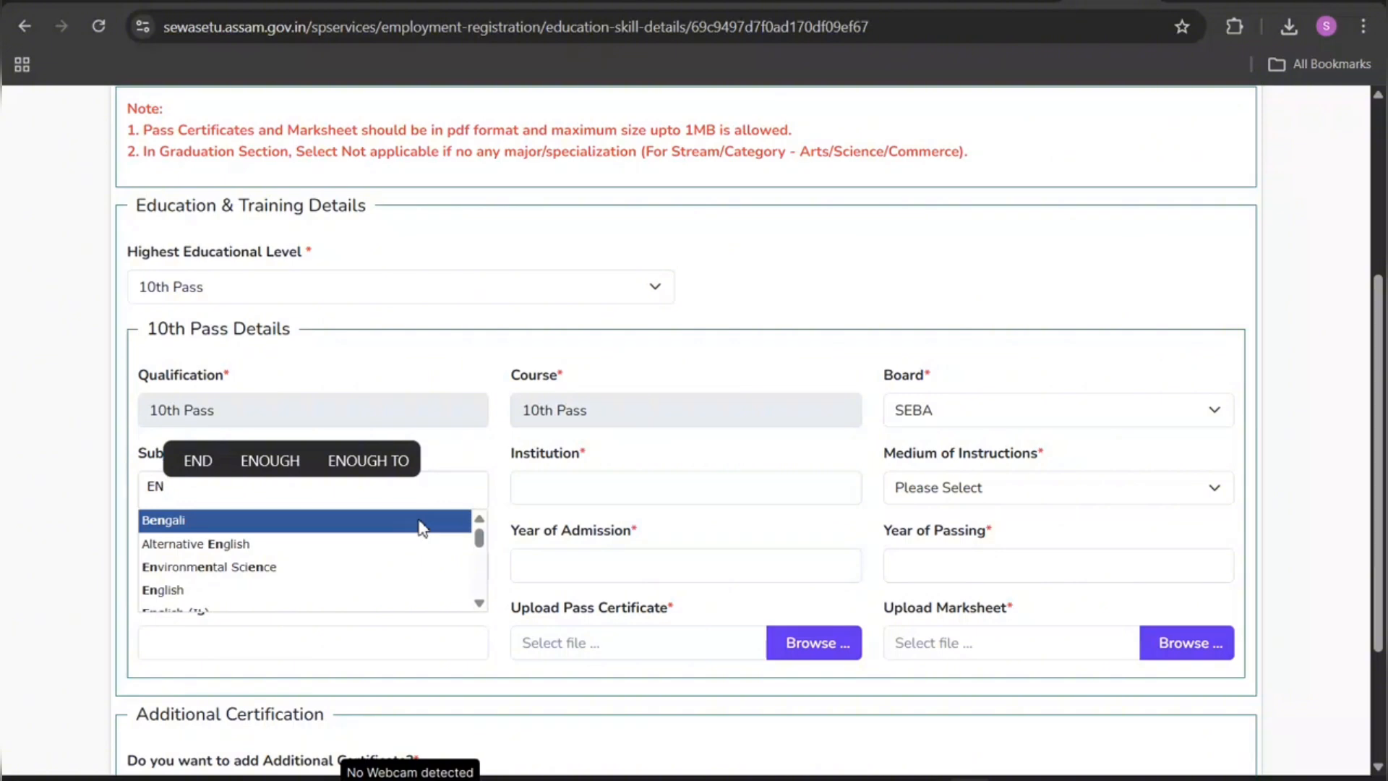
click(264, 590)
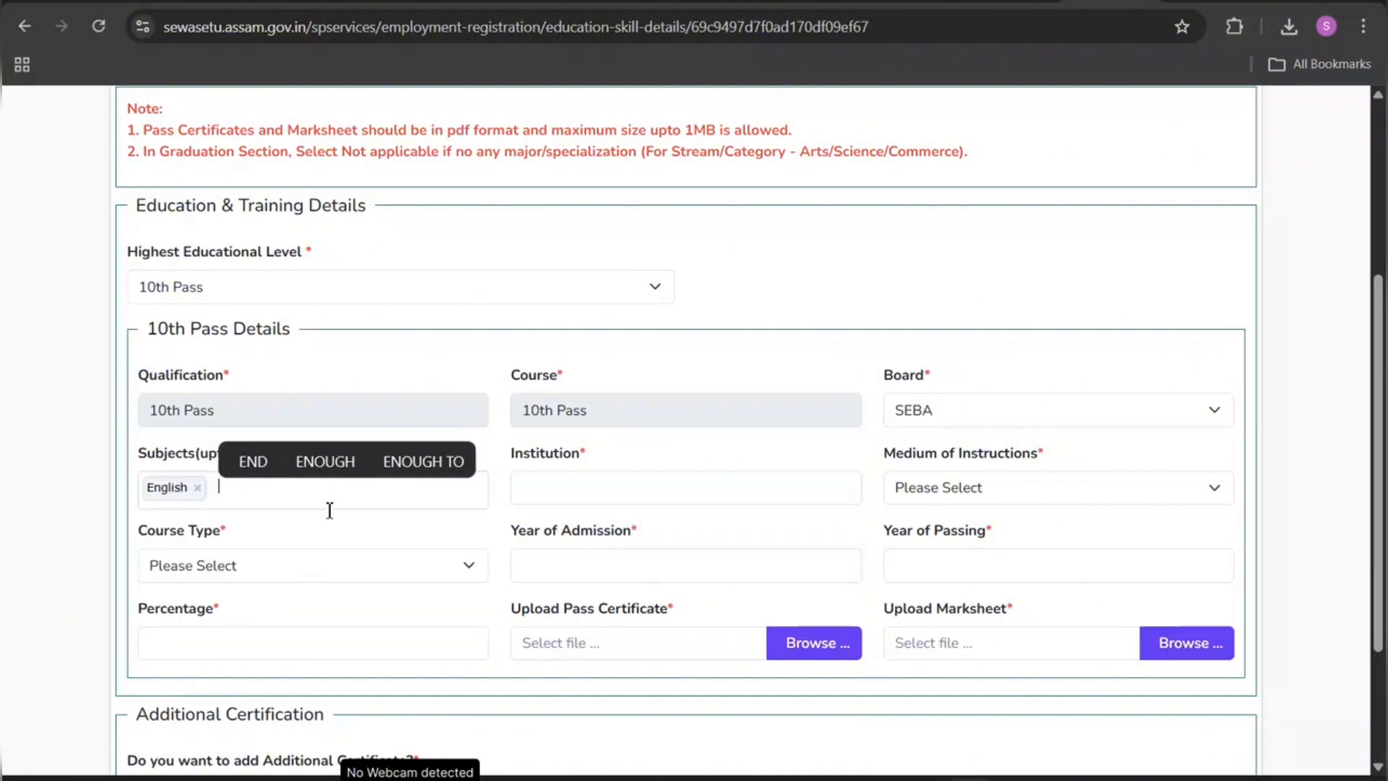
text(ASSA)
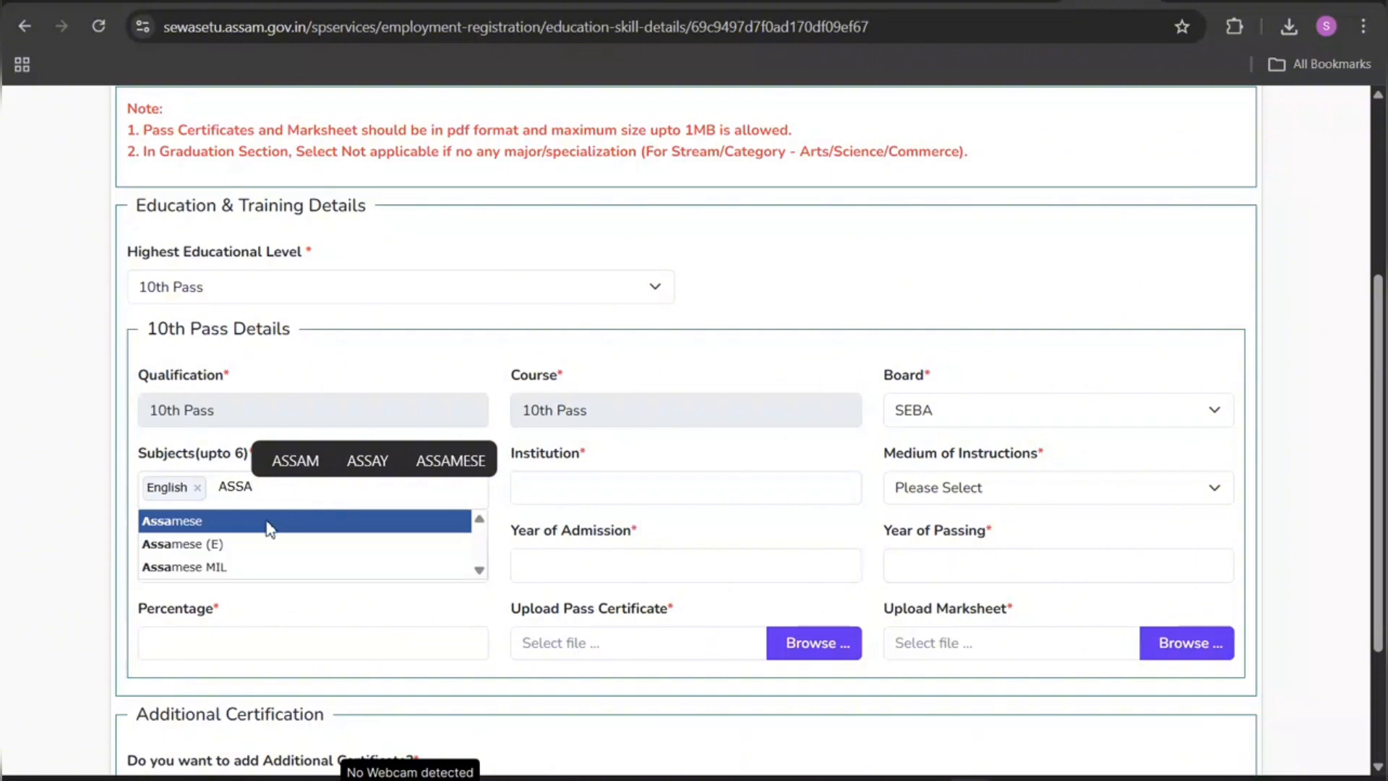
click(243, 567)
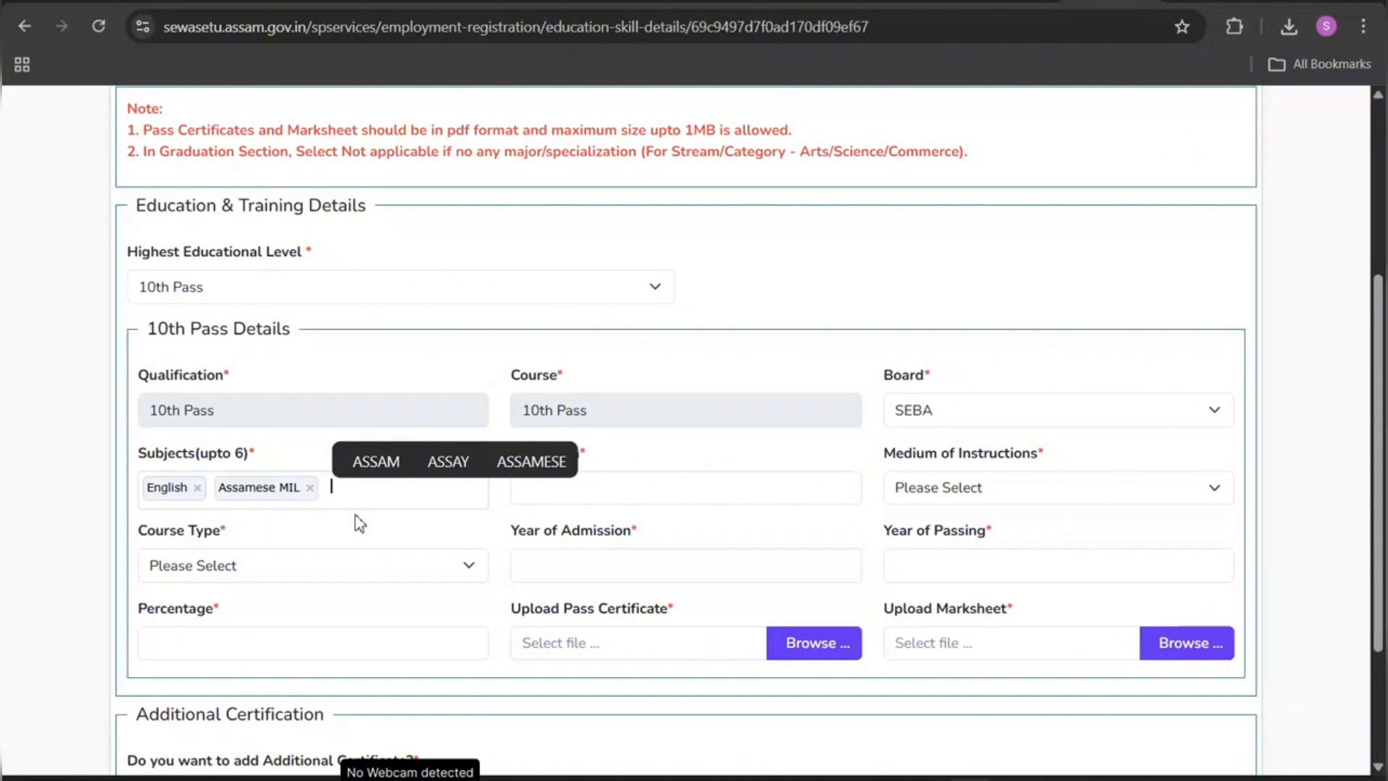
text(GH SCHOOL)
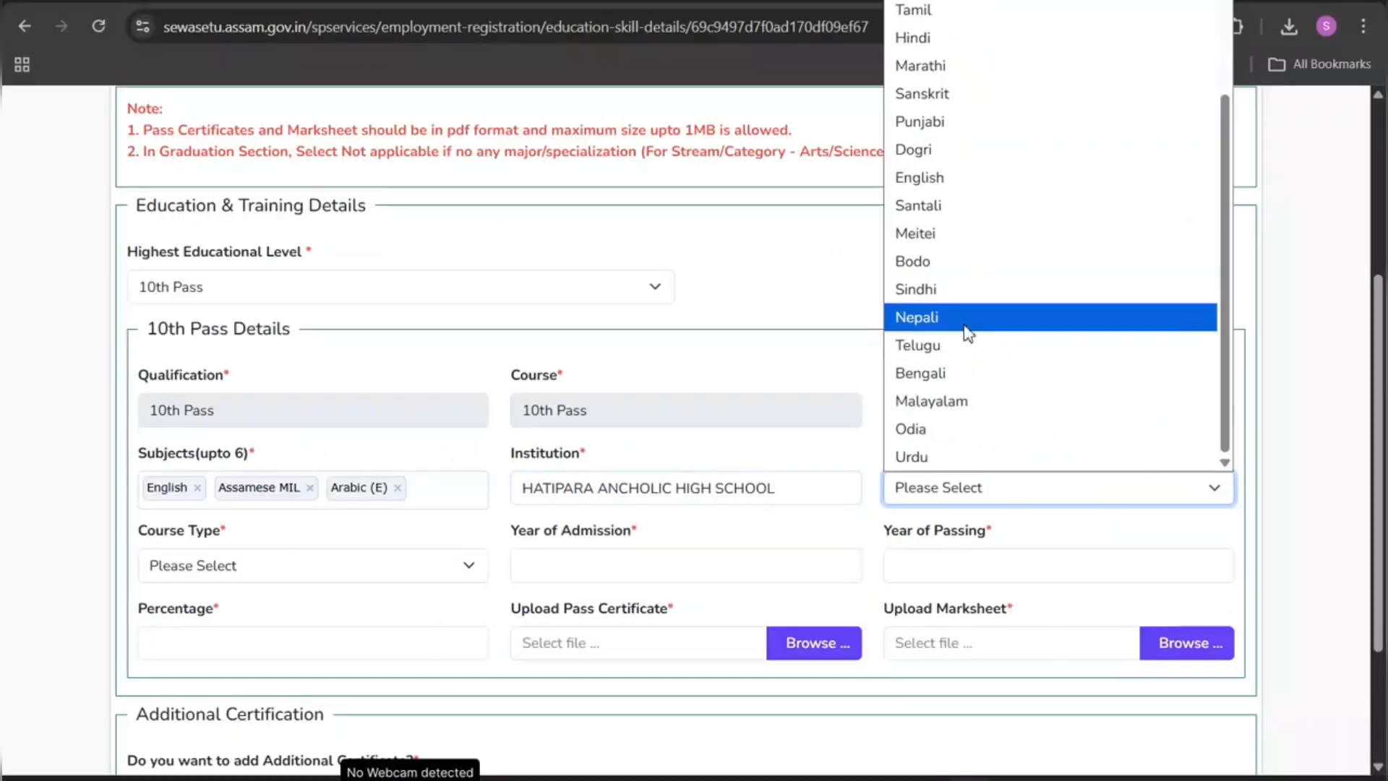
Step: Set the medium of instruction to Assamese and the course type to Regular in the 10th pass details
scroll(965, 289, up, 2)
click(954, 114)
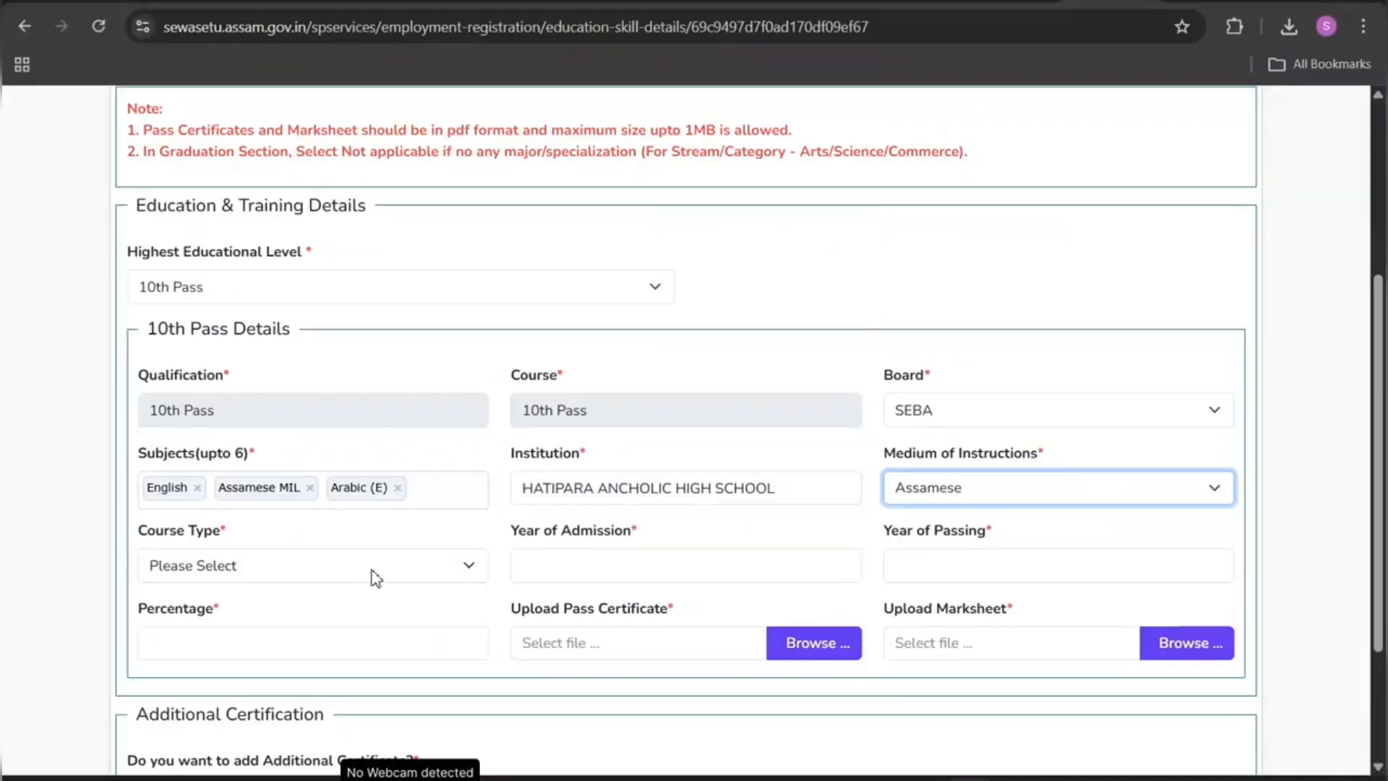
click(456, 575)
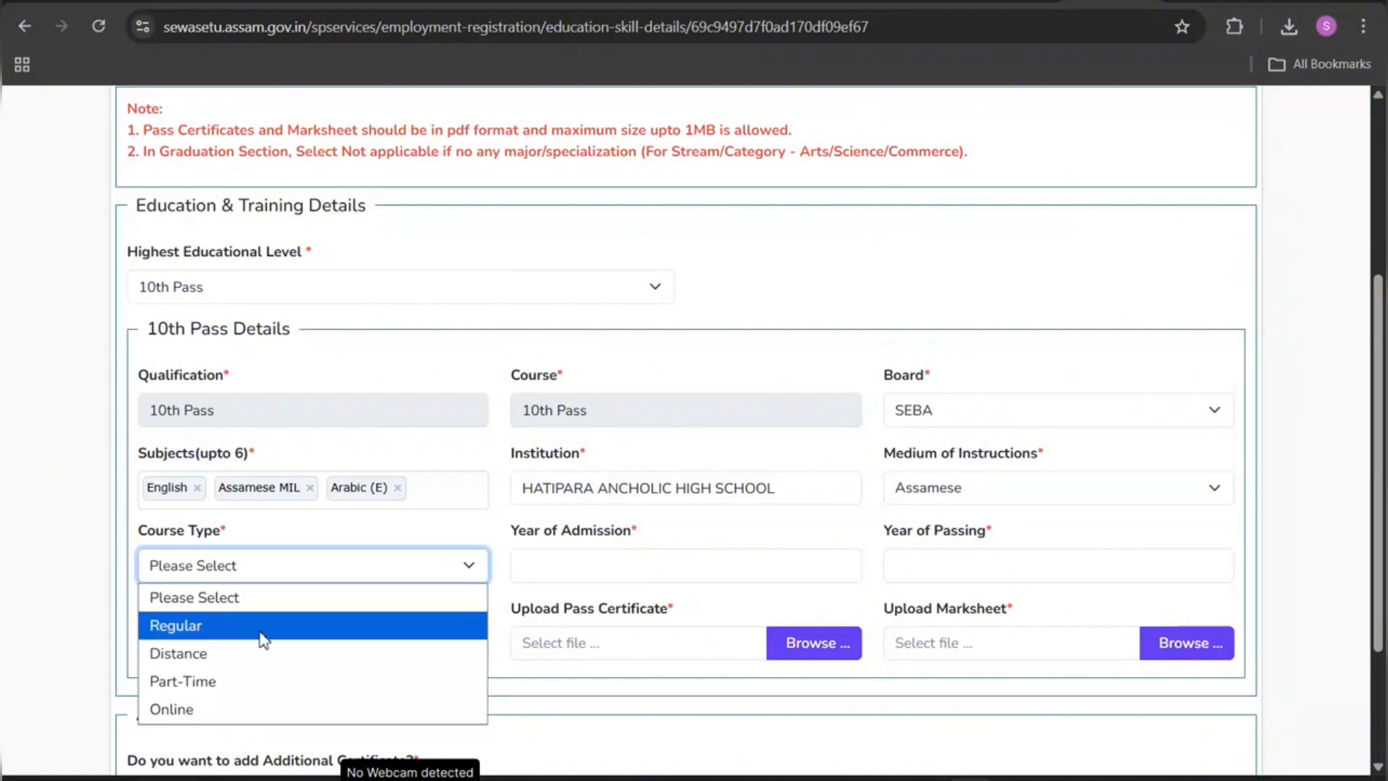
click(263, 639)
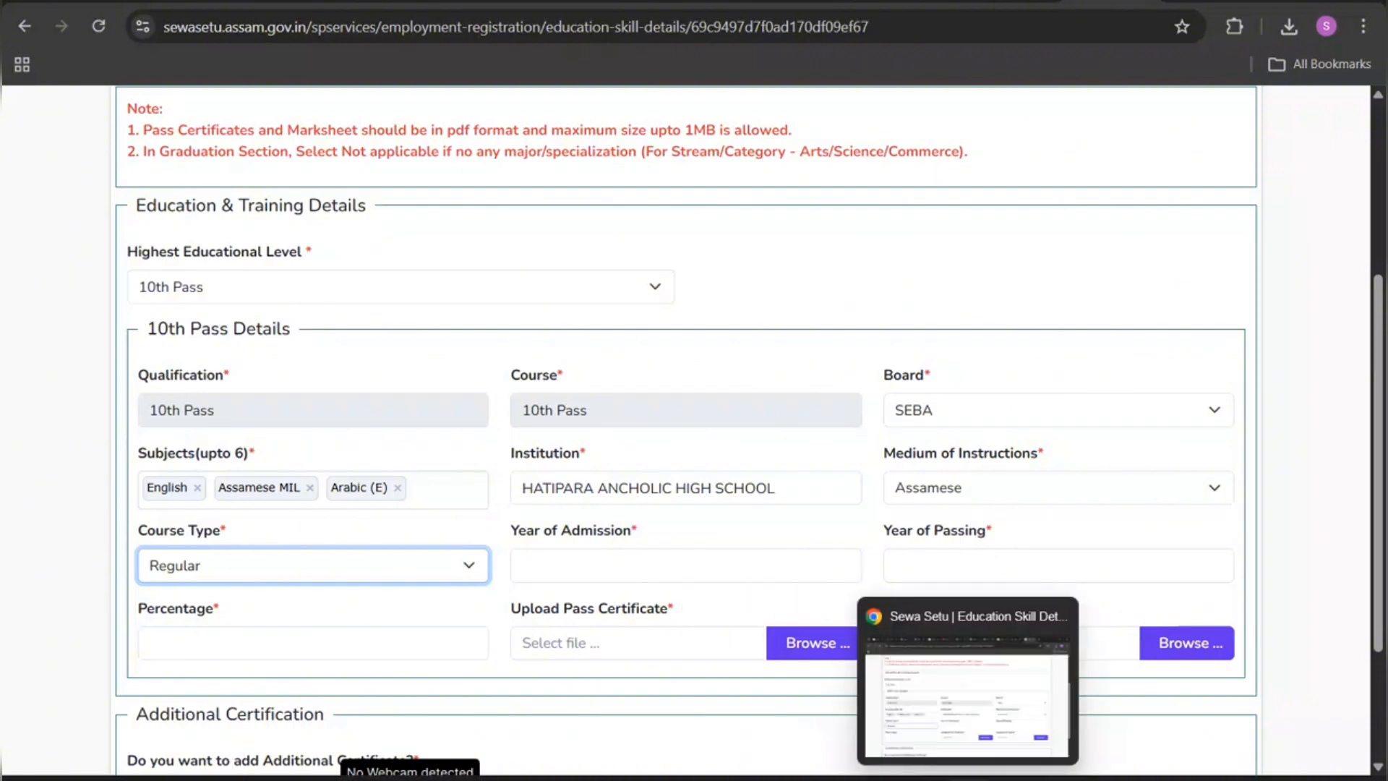
Step: Switch to the School Documents folder in File Explorer and examine the high school registration card and the HS first-year admit card
click(1269, 2)
mouse_move(742, 777)
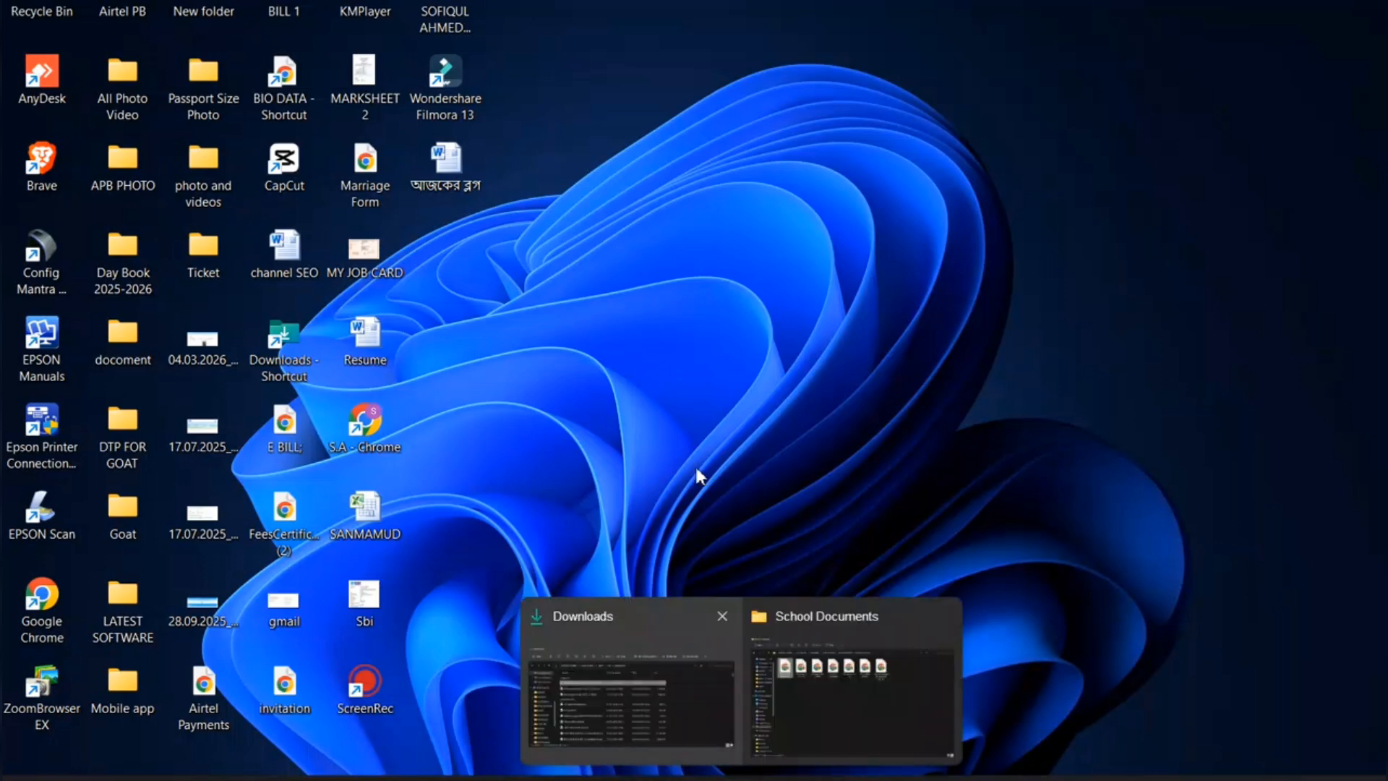
click(795, 673)
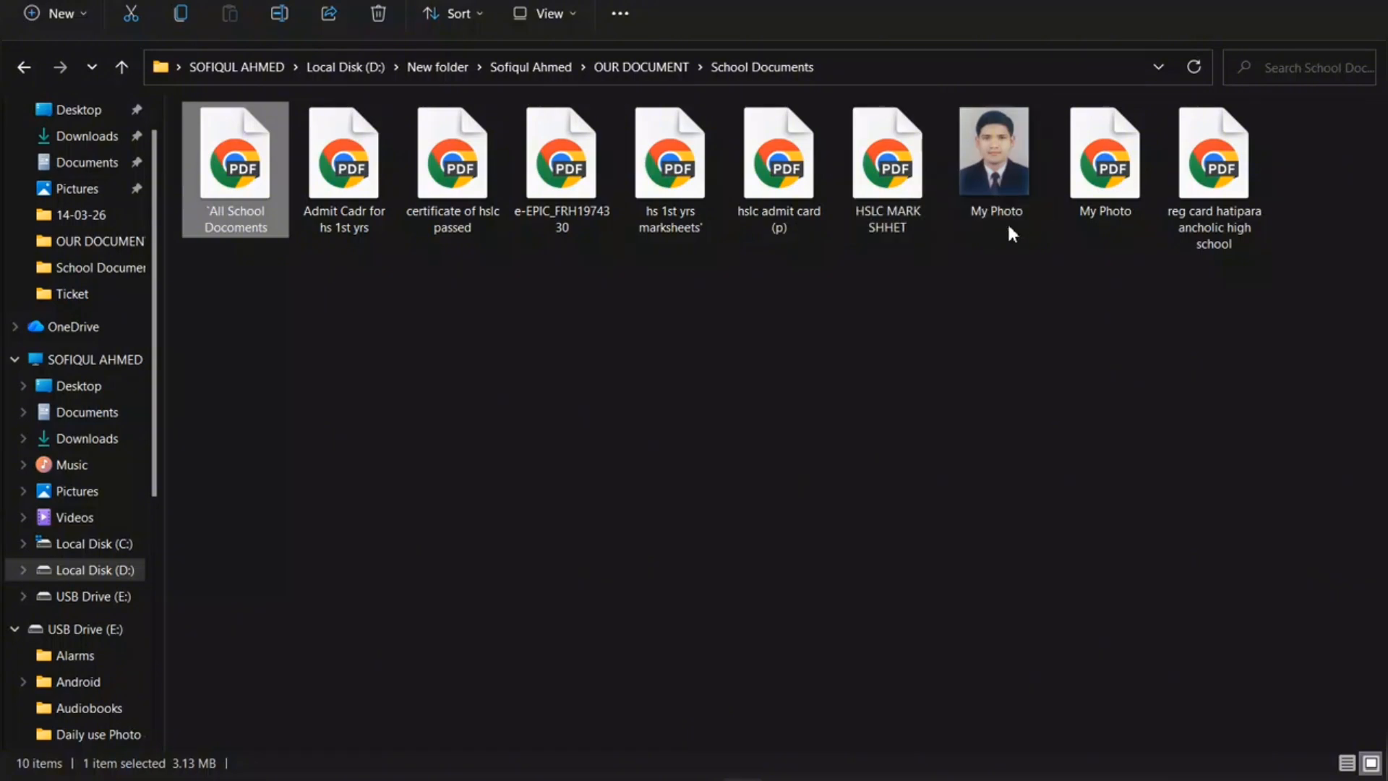
double_click(1229, 177)
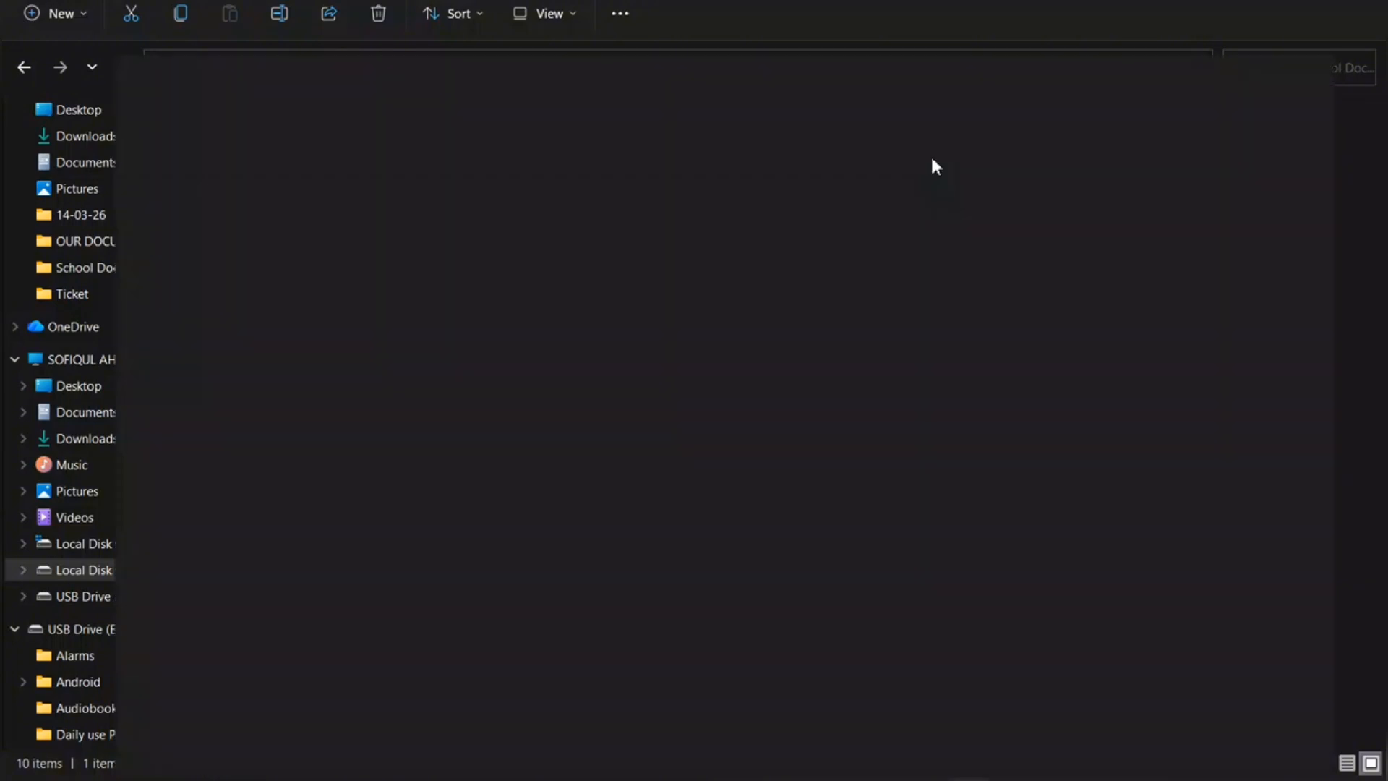
scroll(774, 351, down, 2)
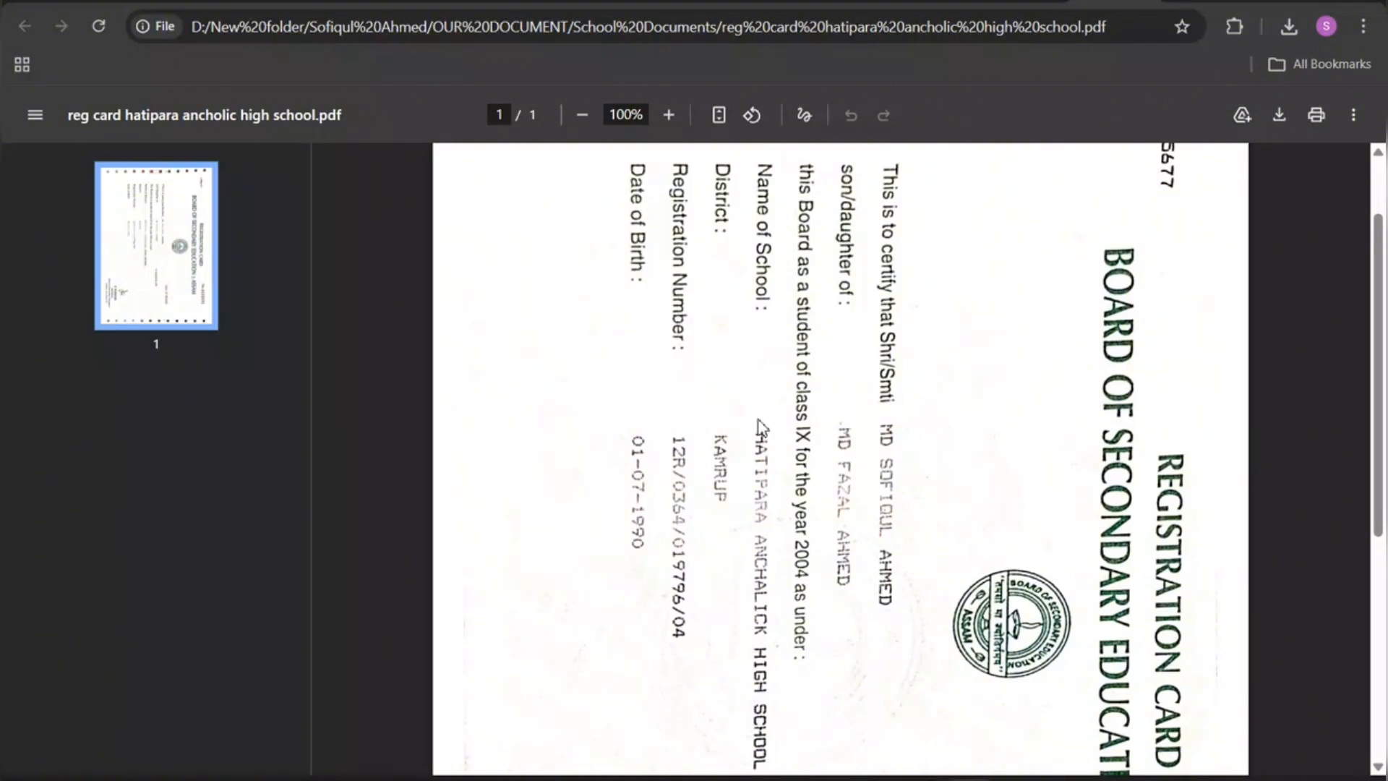
scroll(803, 492, down, 1)
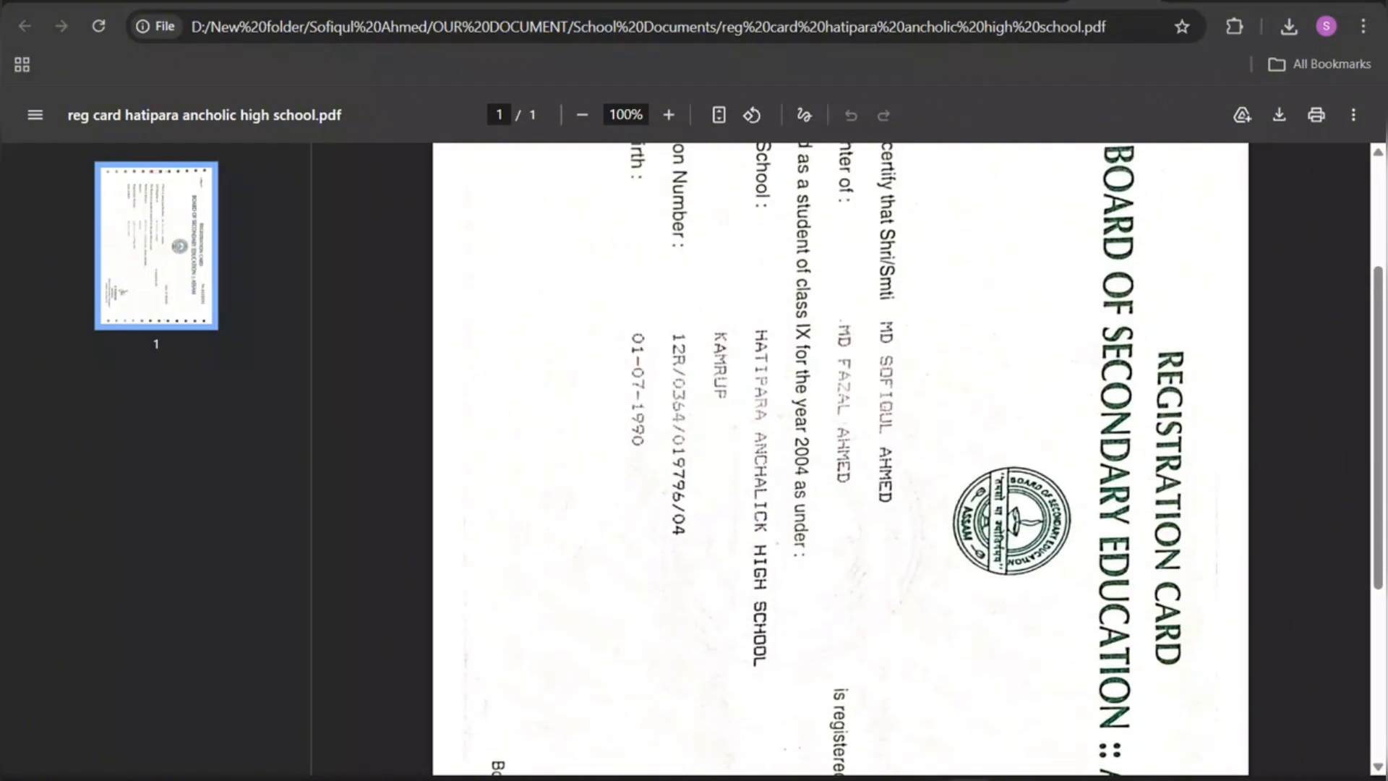
click(1367, 2)
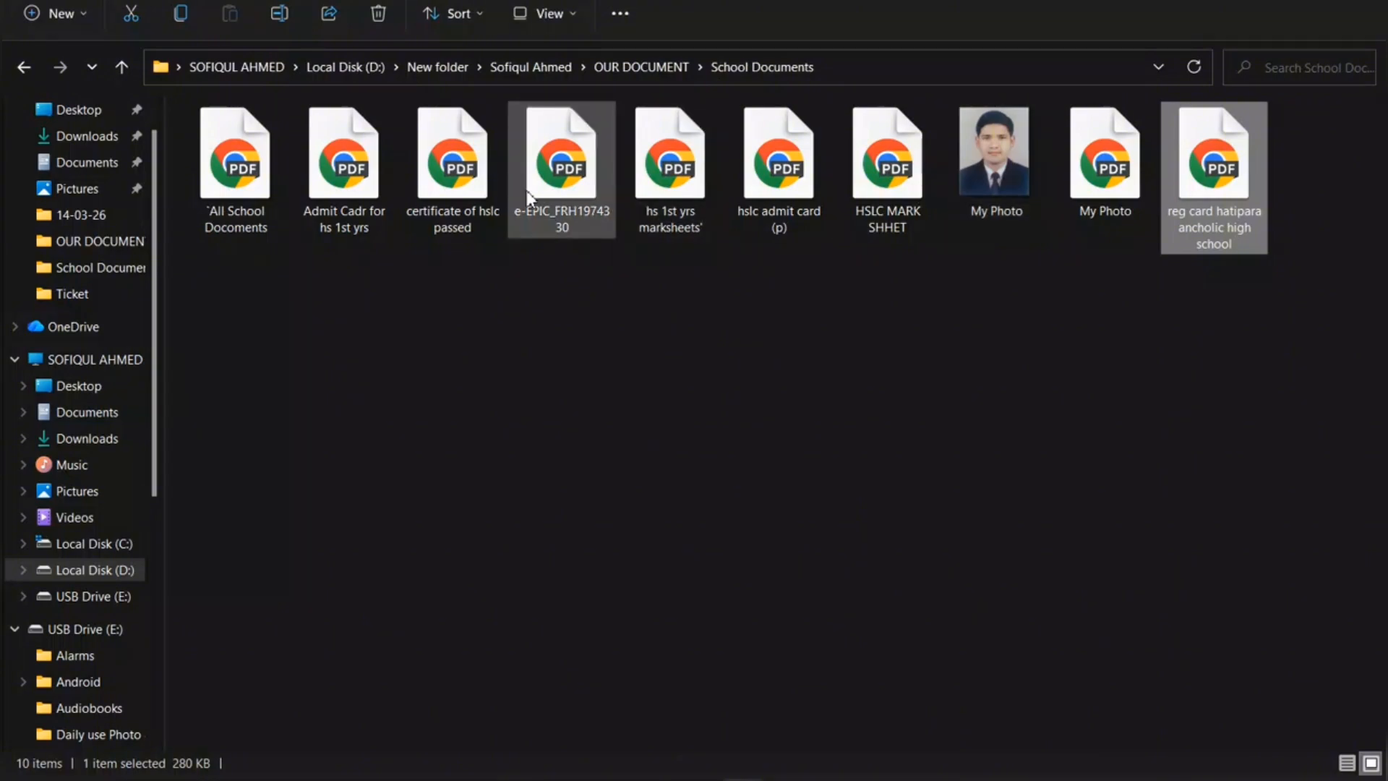
double_click(344, 189)
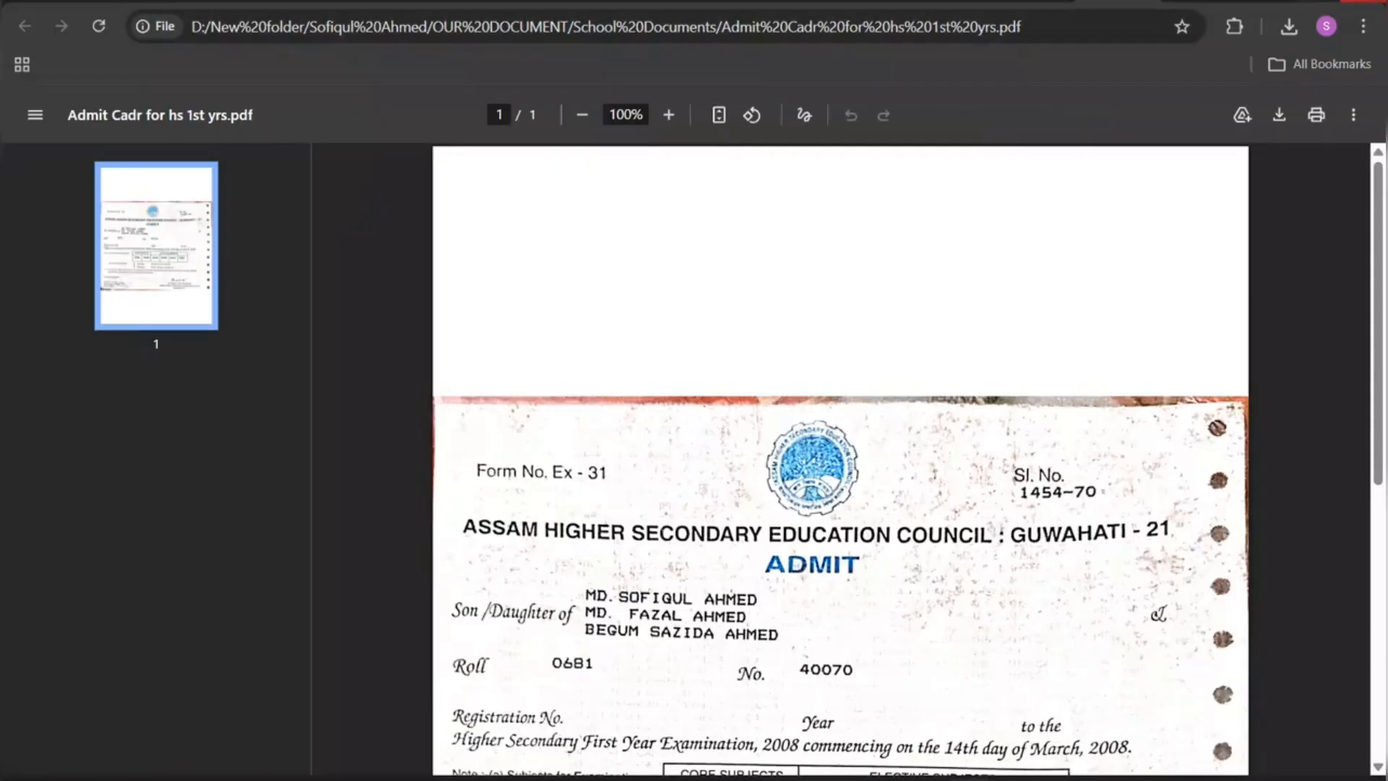
click(1368, 1)
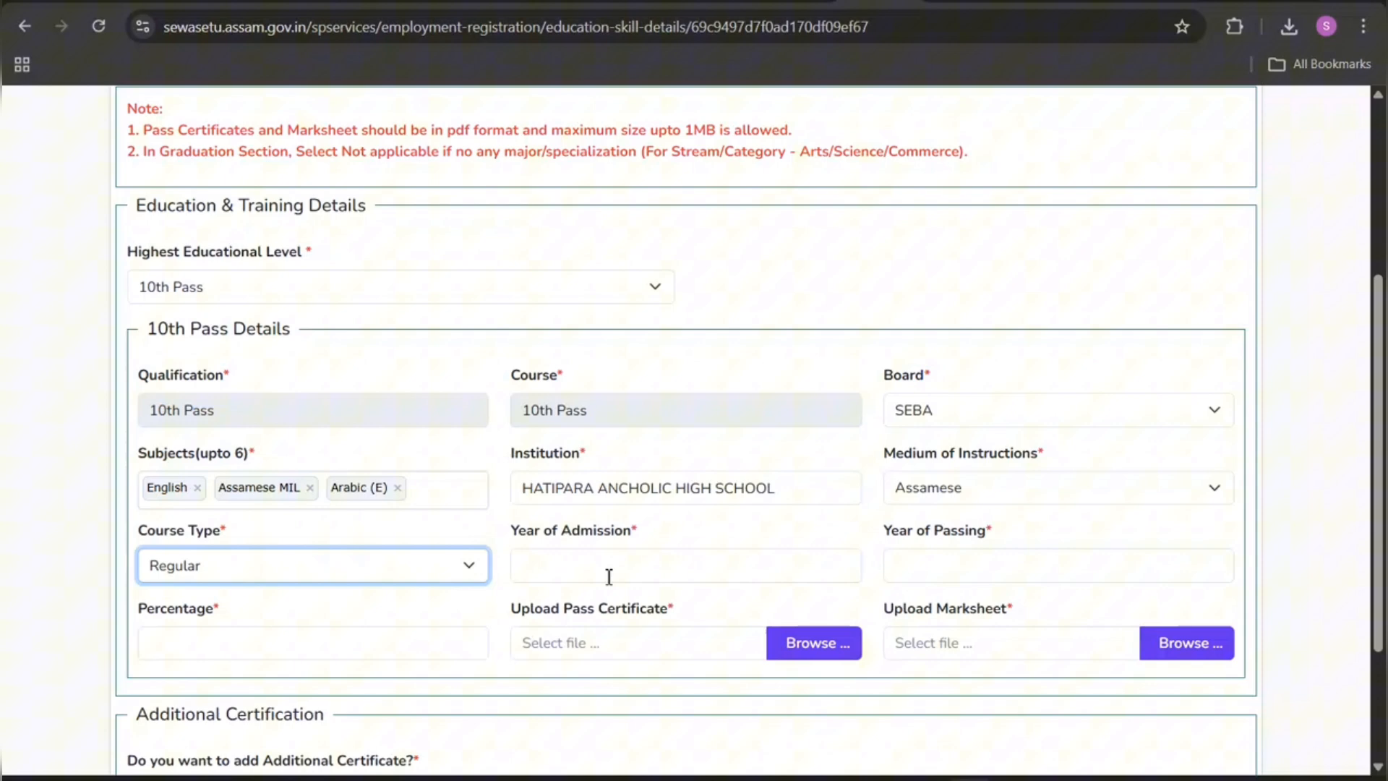
Step: Return to the education form after rechecking the registration card and set the year of admission to 08/2005
click(608, 571)
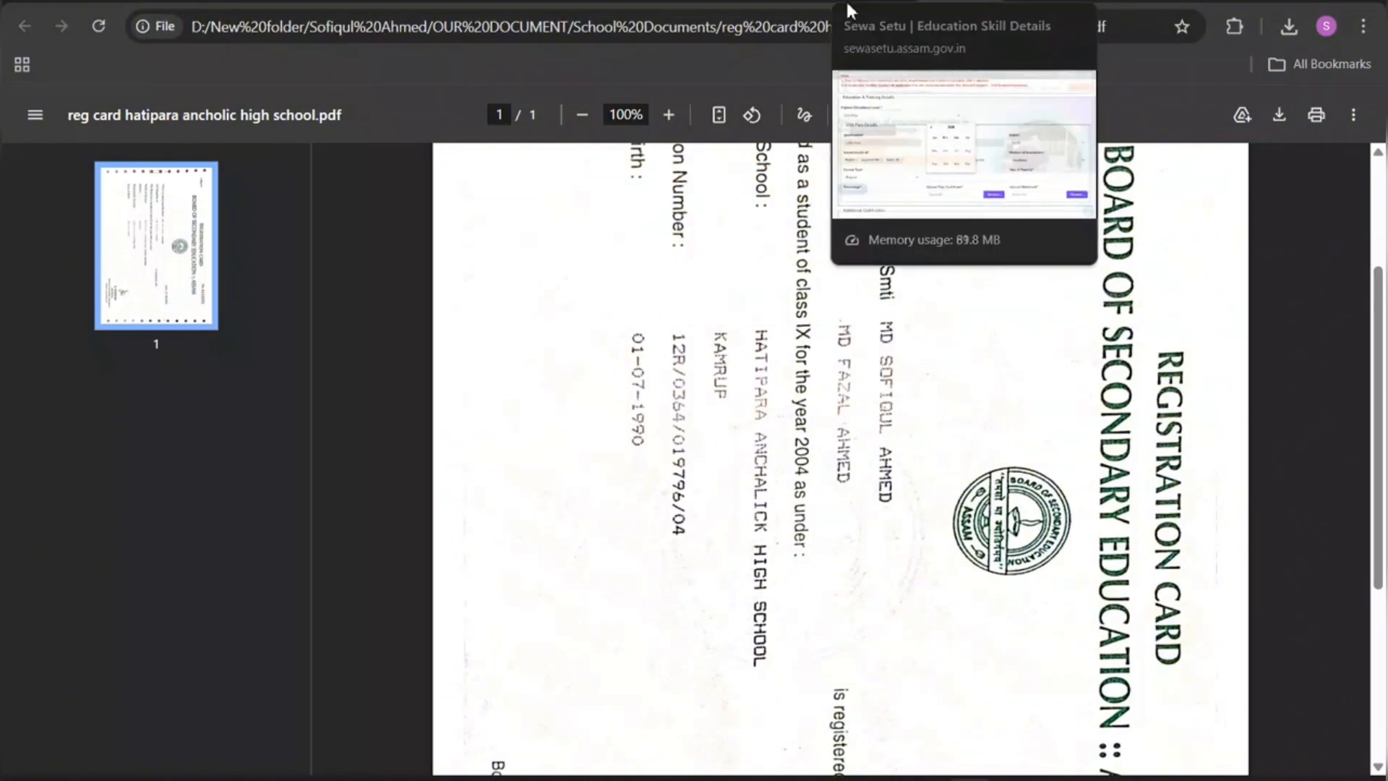
click(797, 2)
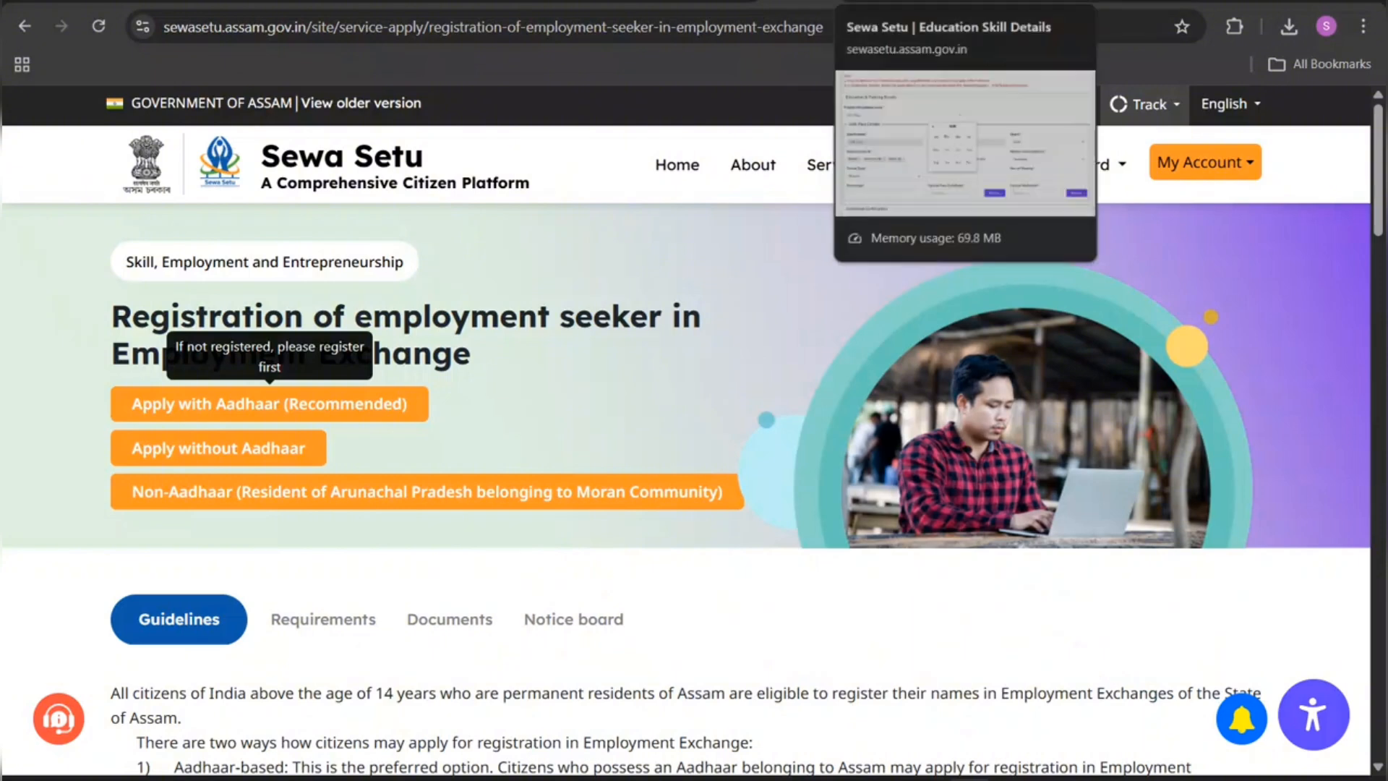
click(904, 4)
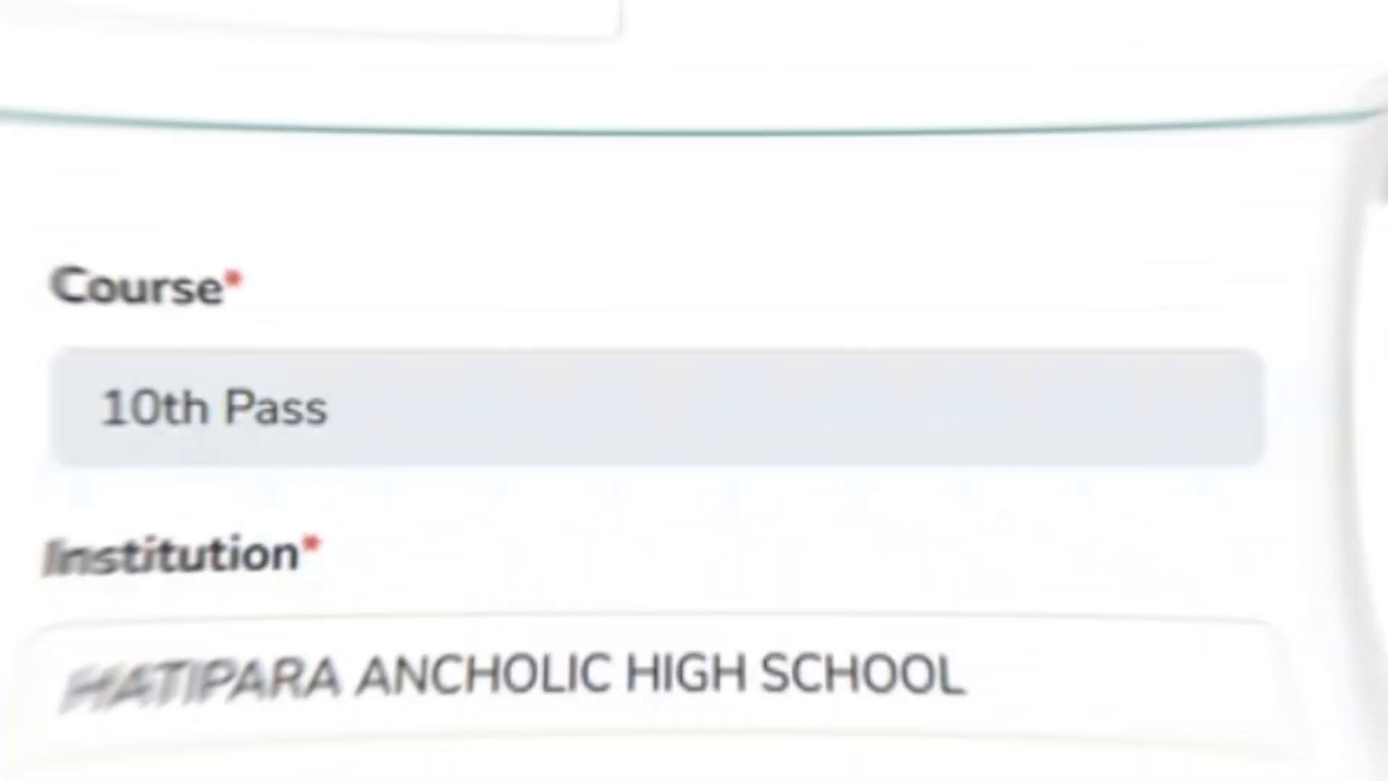
Step: Set the year of passing to 04/2007 in the 10th pass details
click(903, 339)
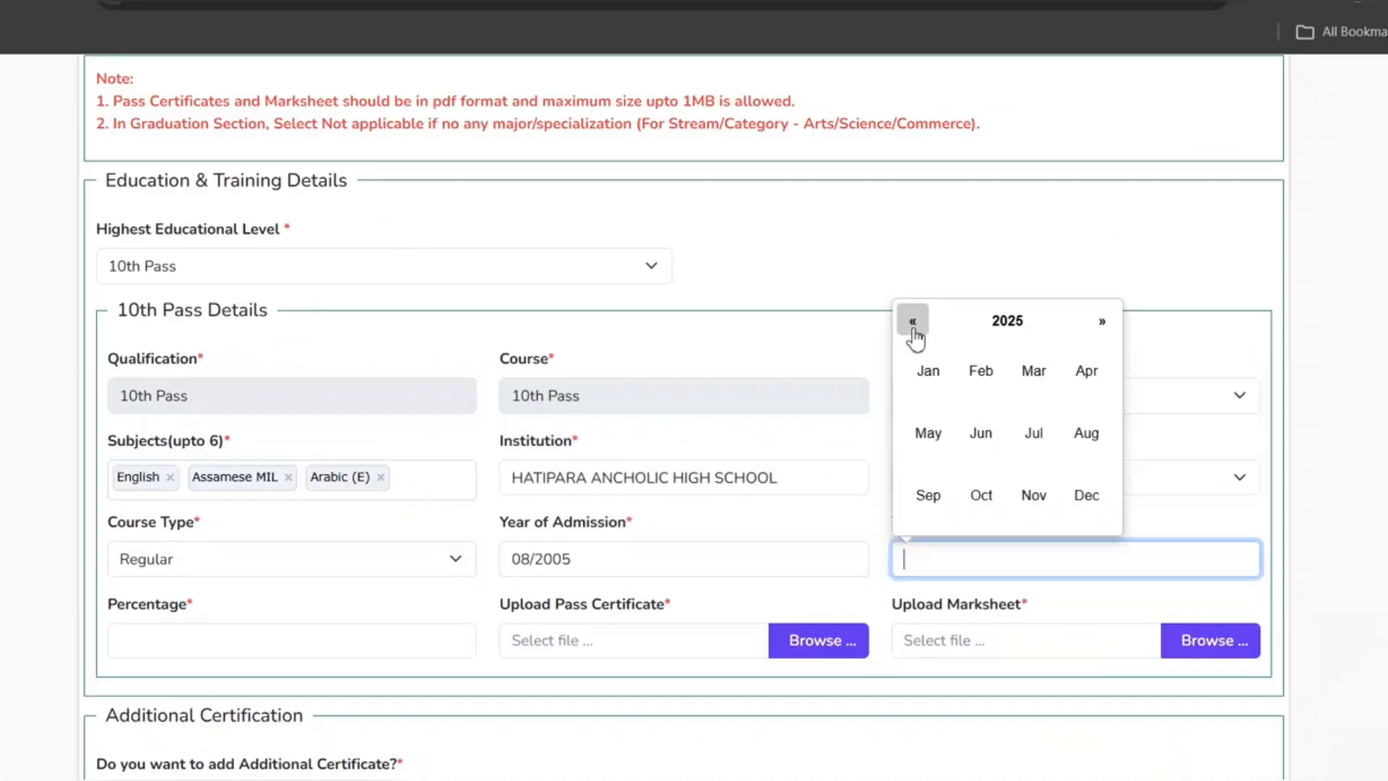
click(1008, 321)
click(913, 321)
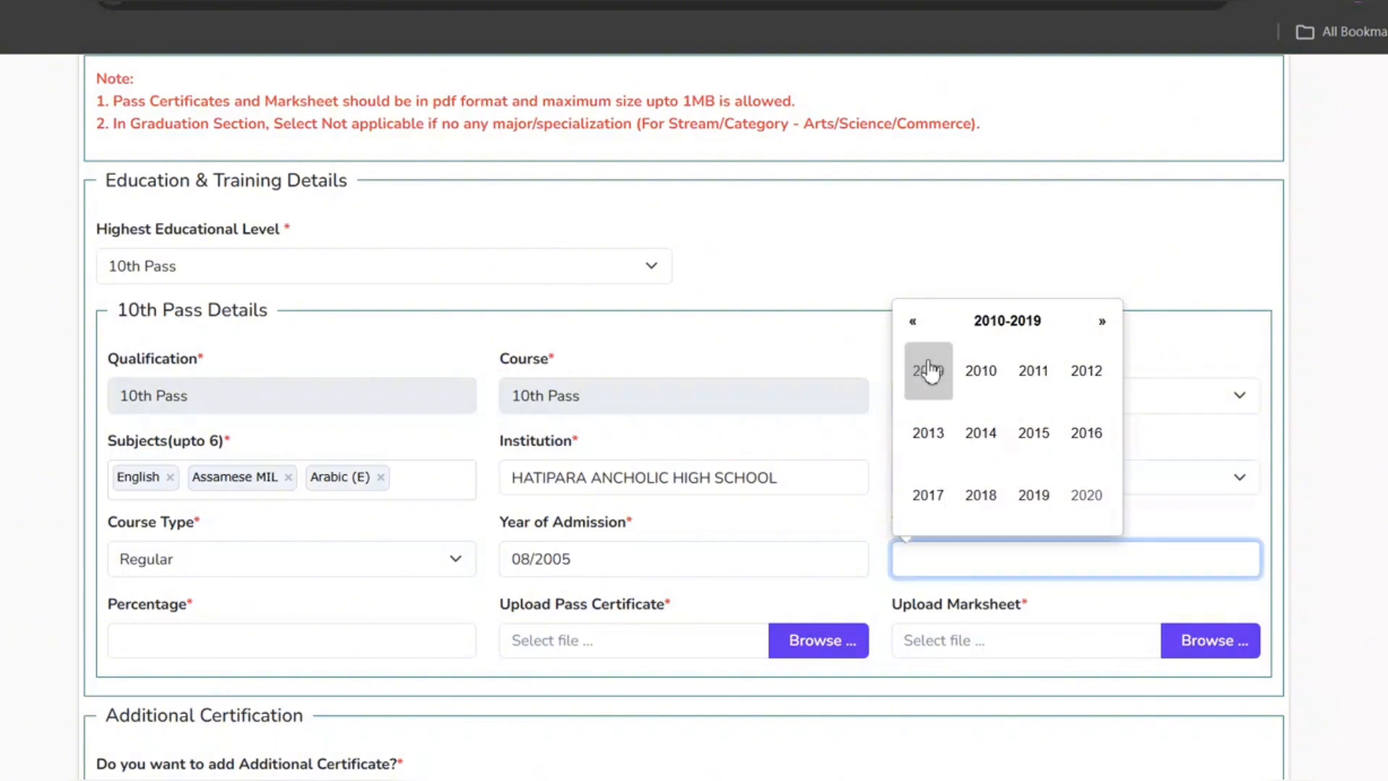
click(912, 321)
click(930, 497)
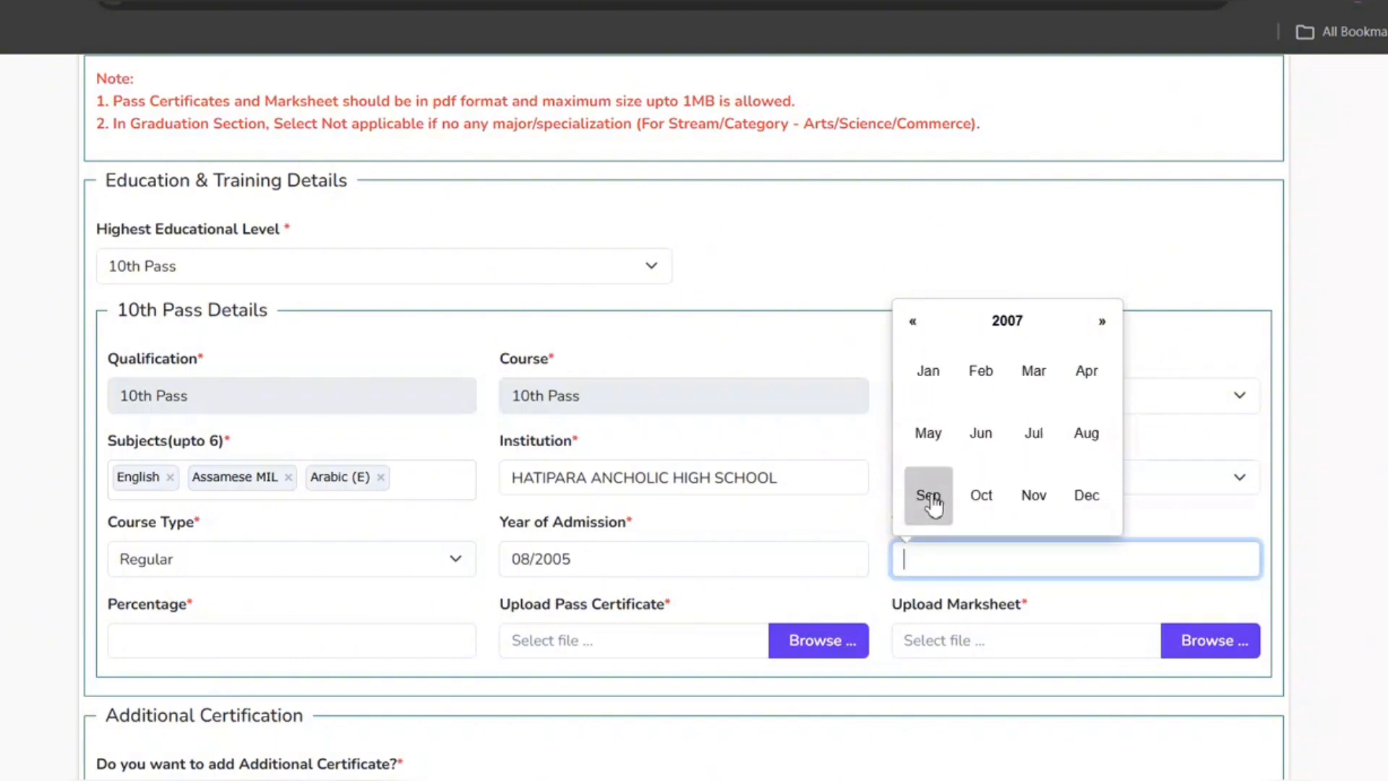
click(1086, 372)
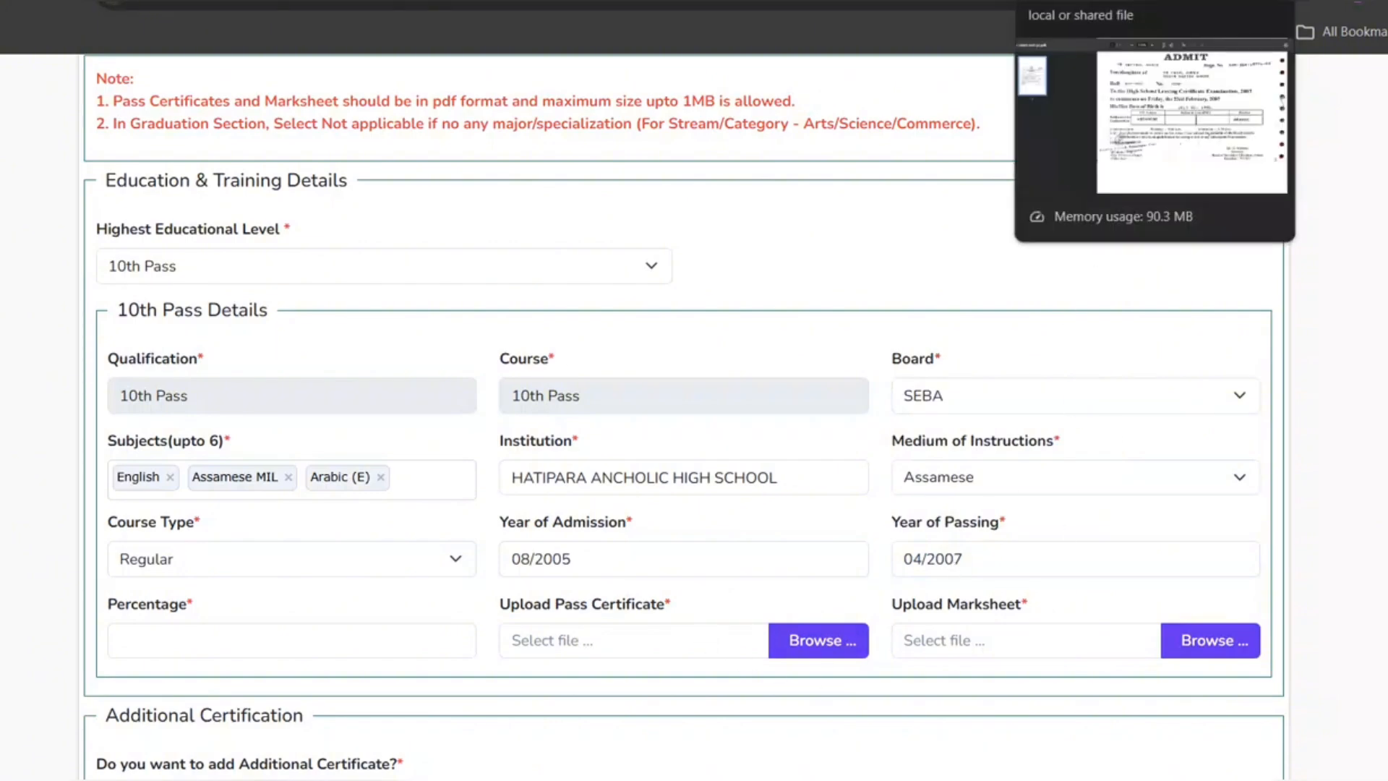
Step: Check the date on the HSLC pass certificate and change the year of passing to 06/2007
click(1070, 2)
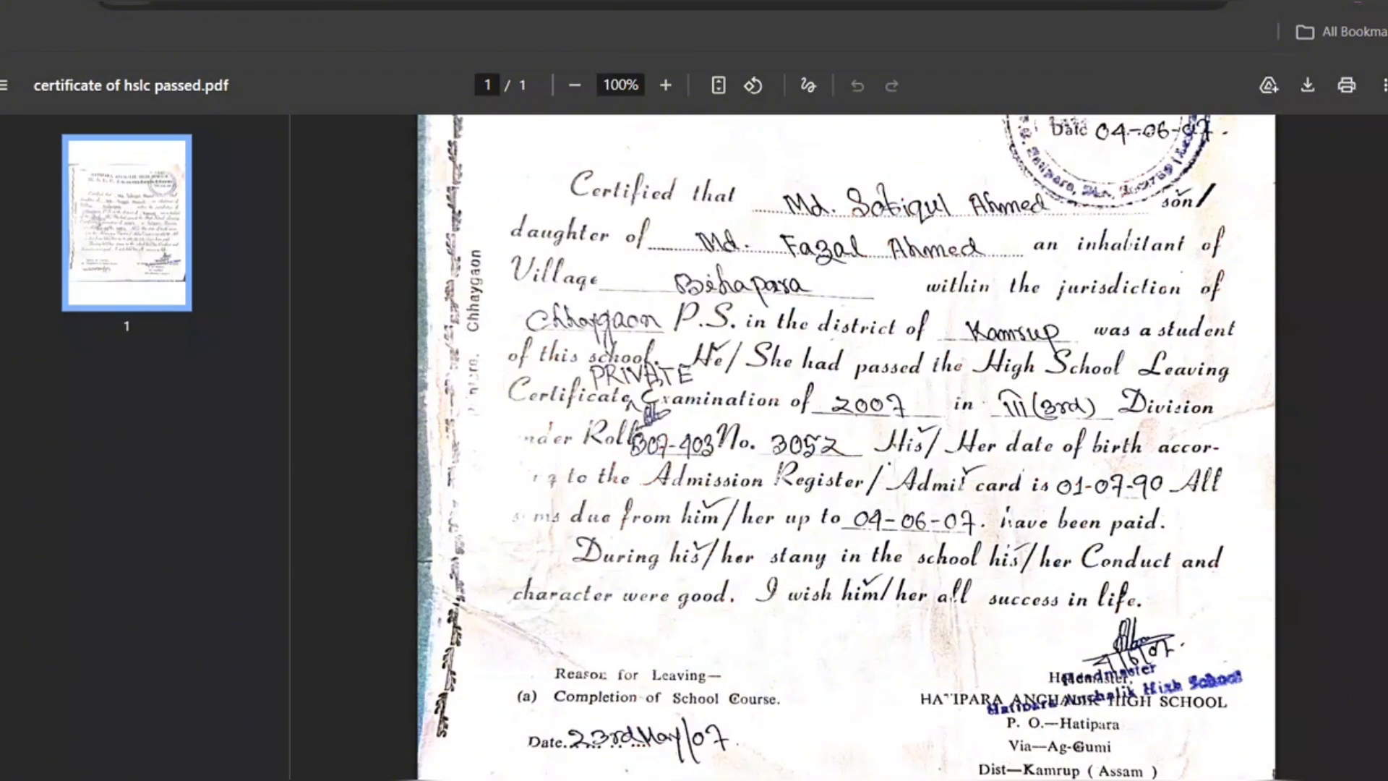
click(940, 2)
click(921, 560)
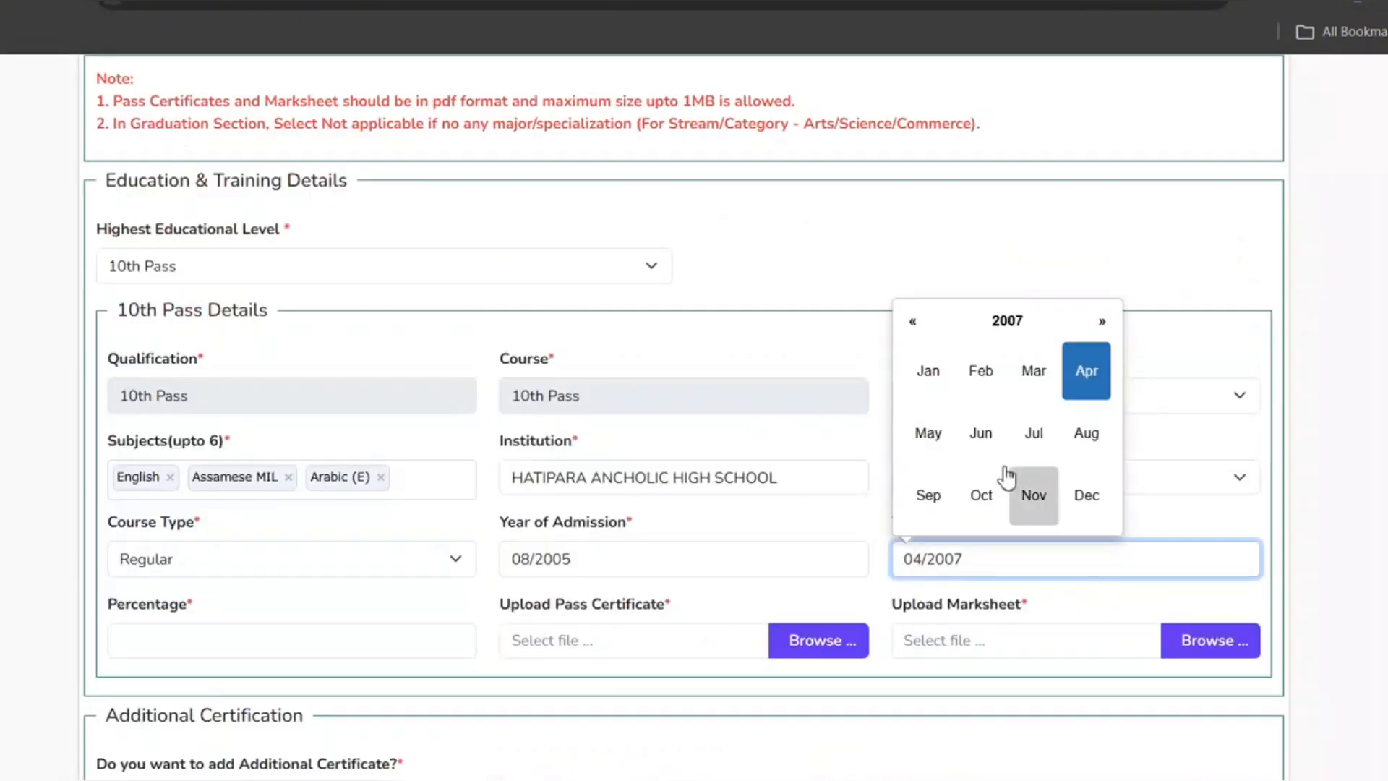
click(972, 434)
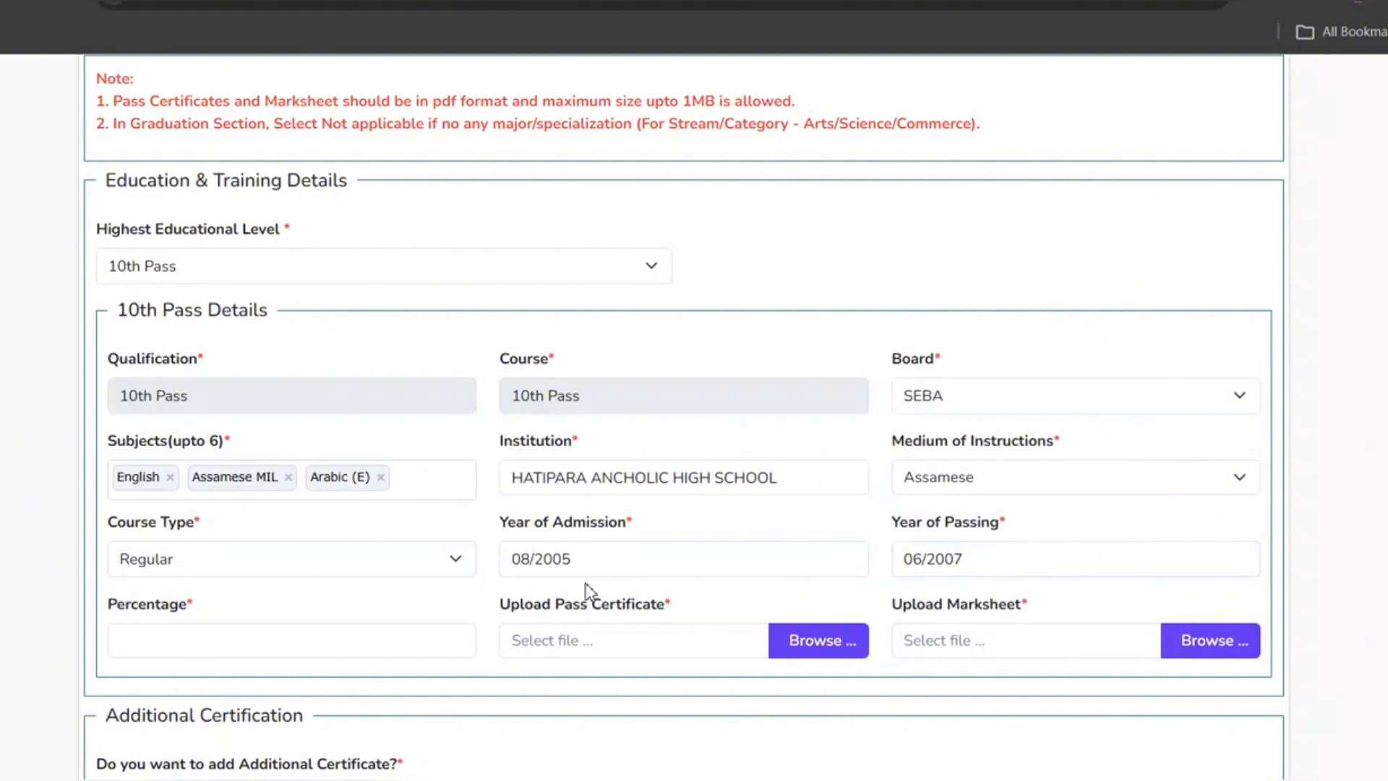
Step: Look through the opened school documents for the marks and enter 37 as the 10th pass percentage
scroll(737, 288, down, 2)
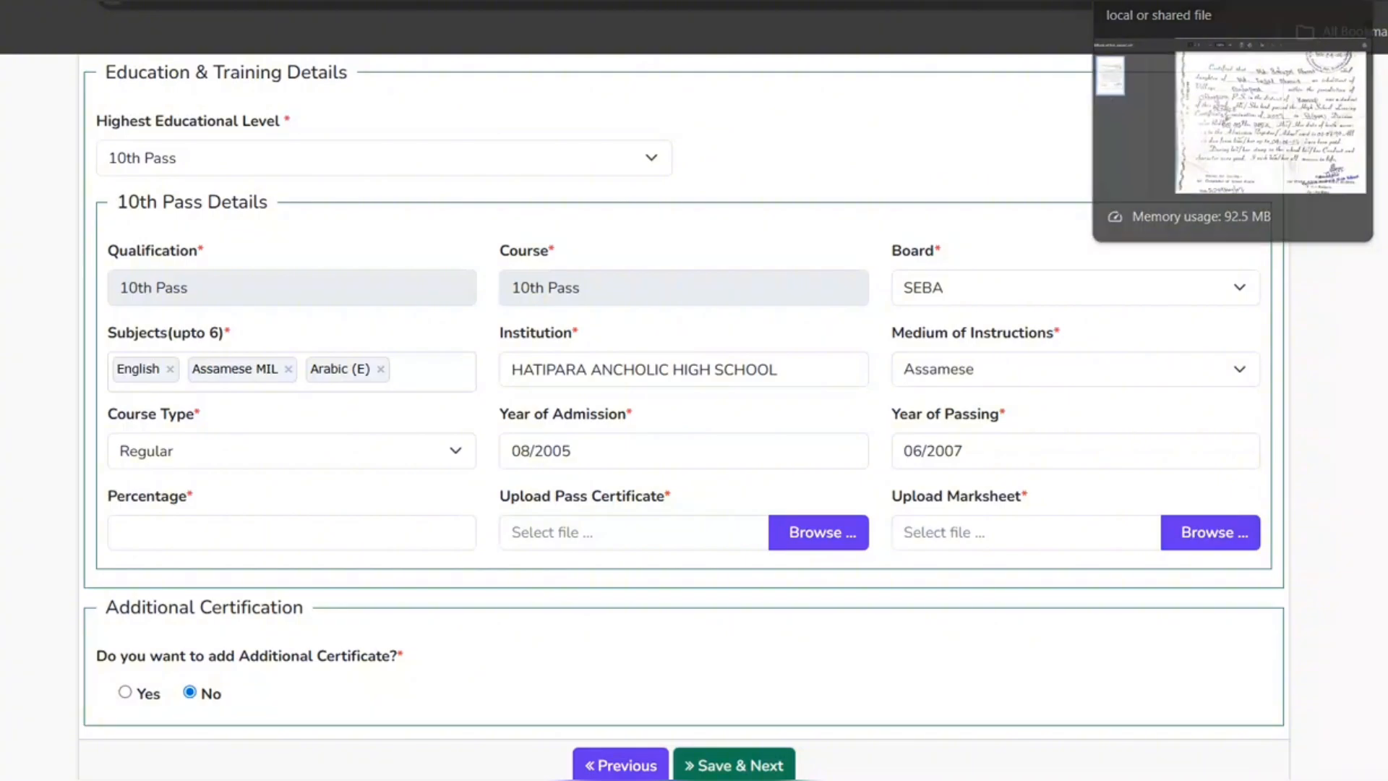
click(1149, 2)
click(1027, 2)
click(904, 1)
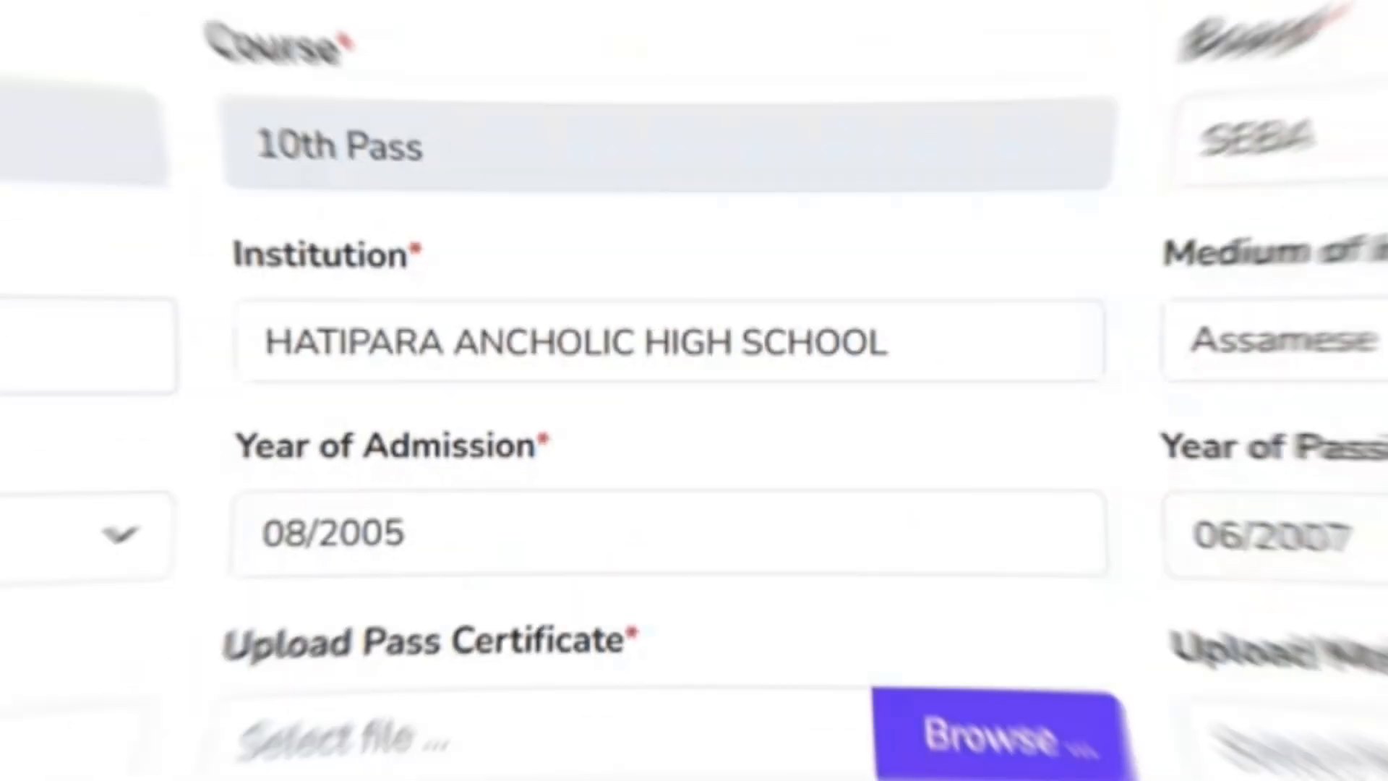
click(287, 542)
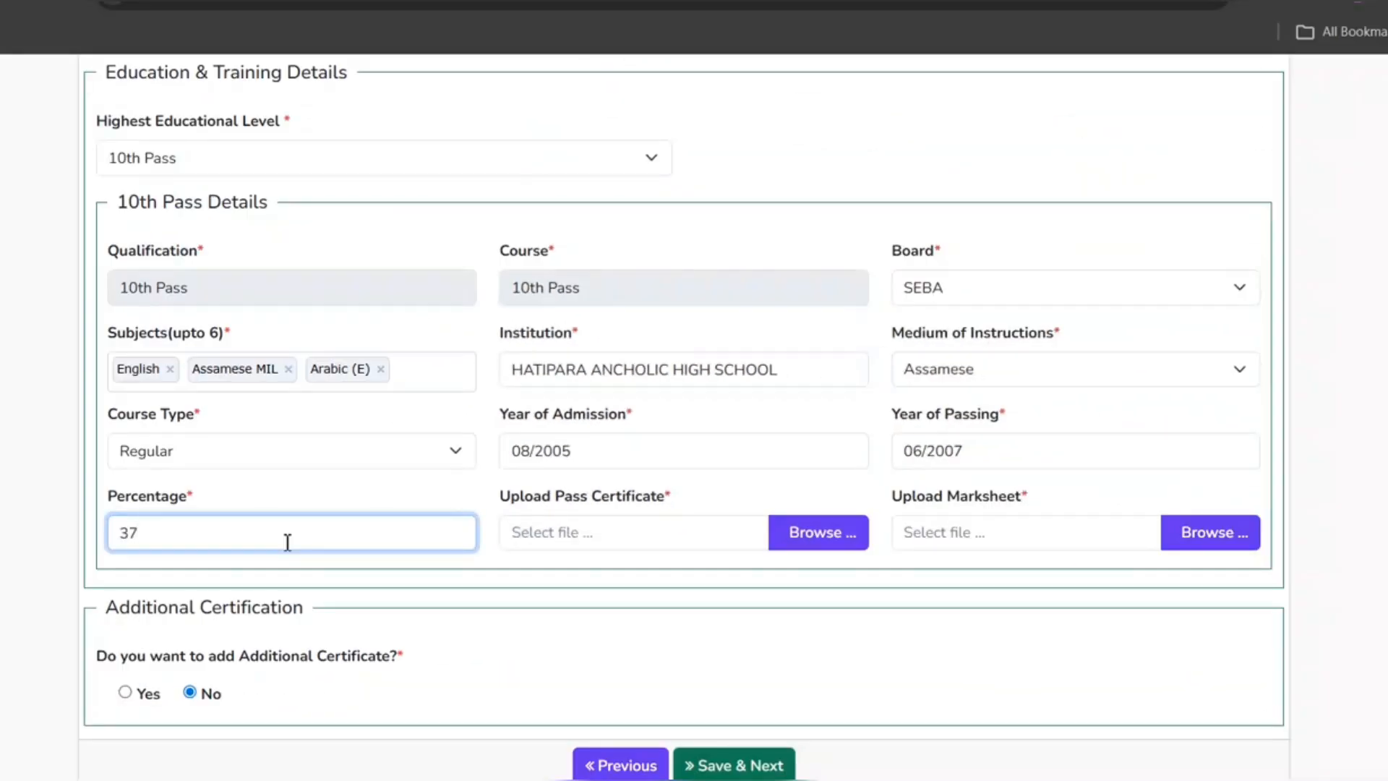
Step: Upload the file "certificate of hslc passed" as the 10th pass certificate
click(632, 536)
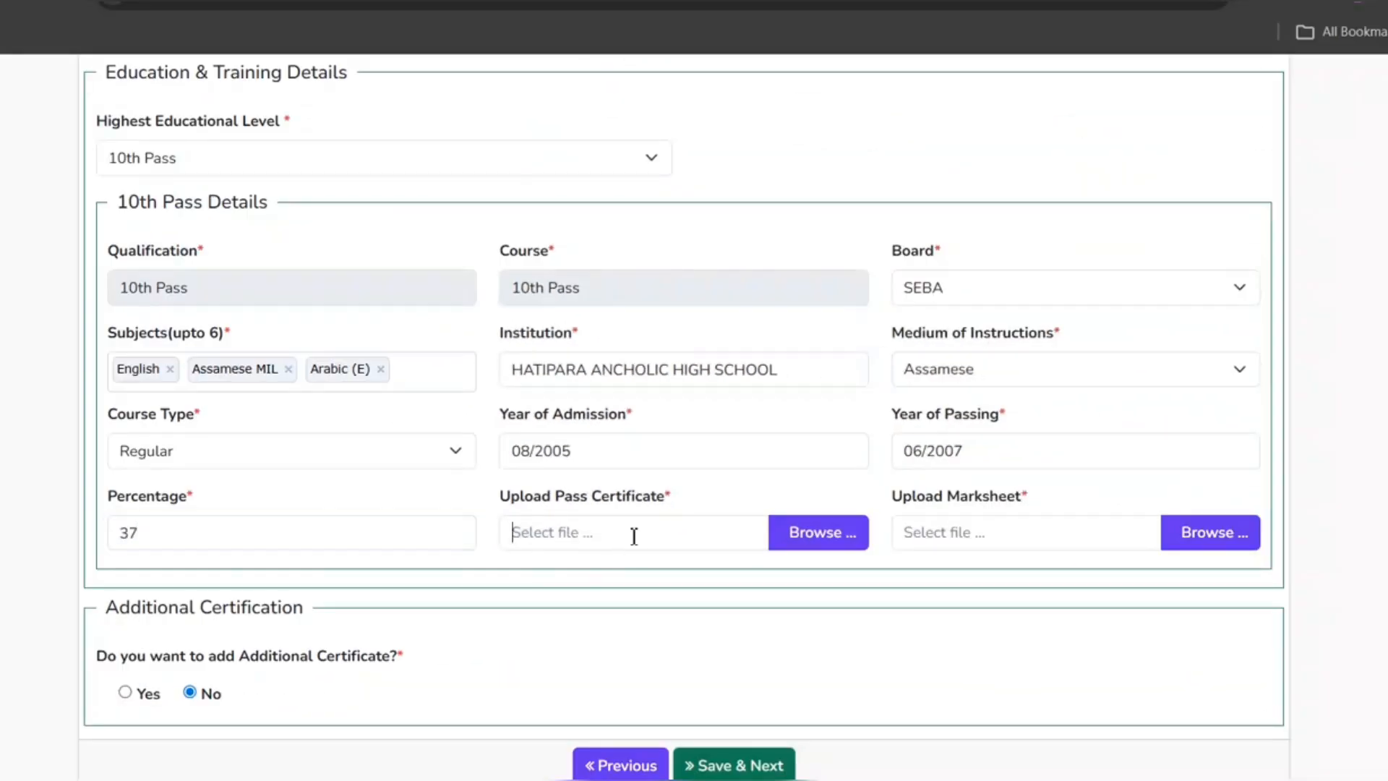
click(808, 539)
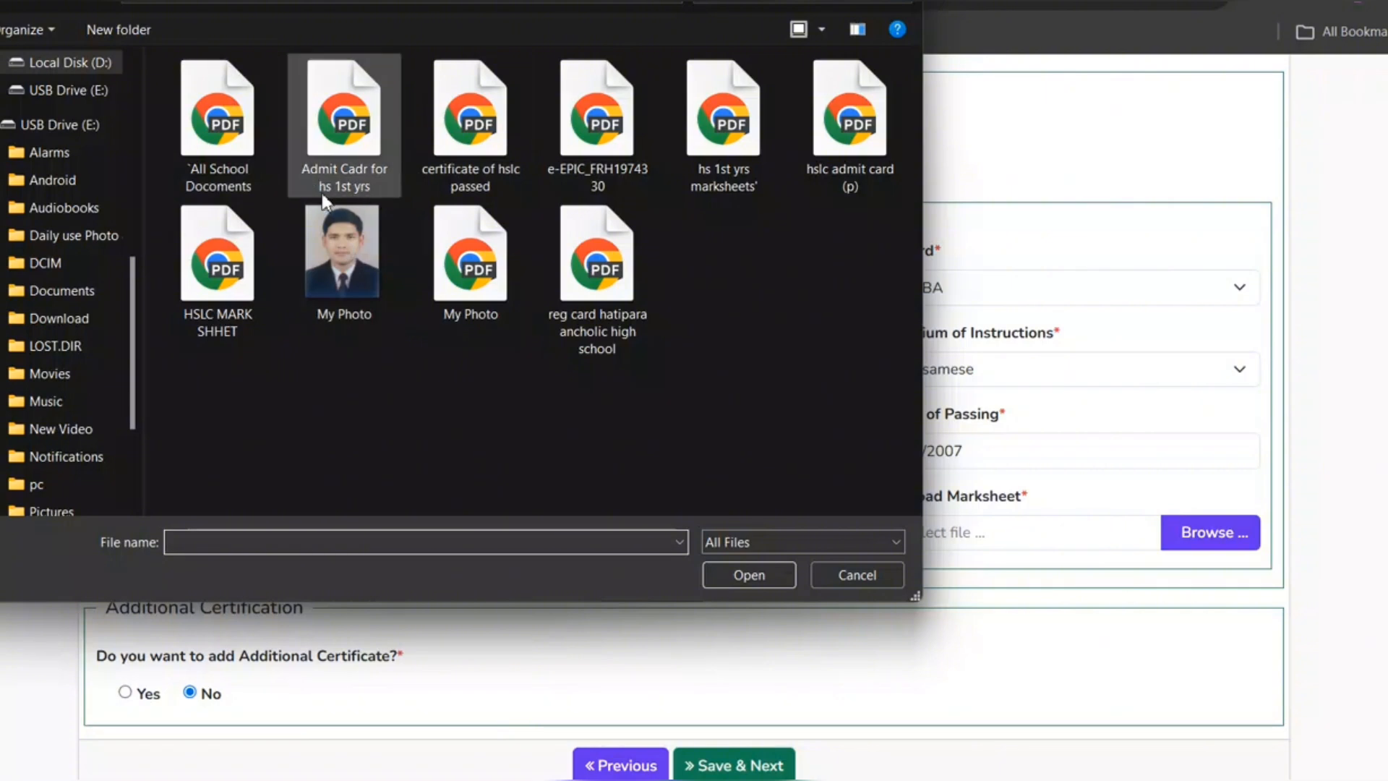
click(217, 264)
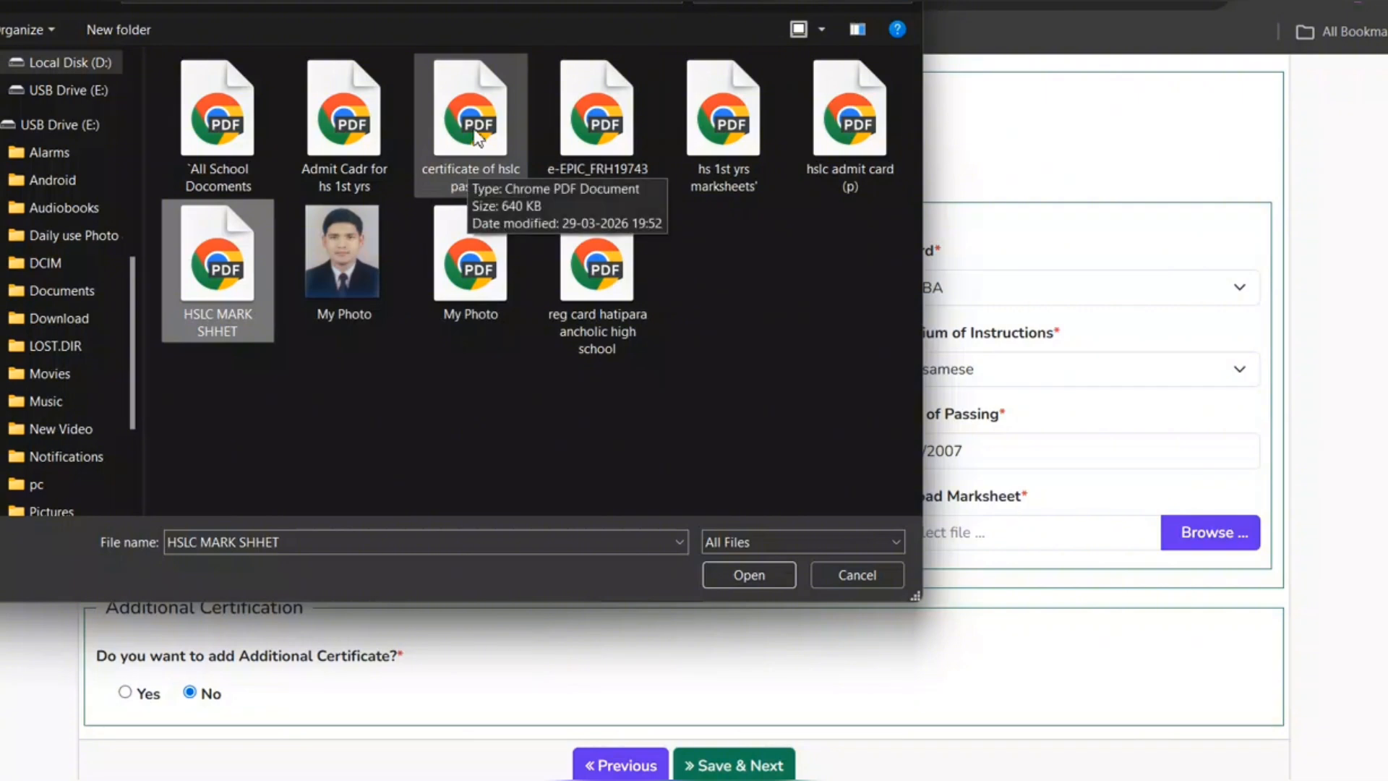
click(469, 119)
click(749, 575)
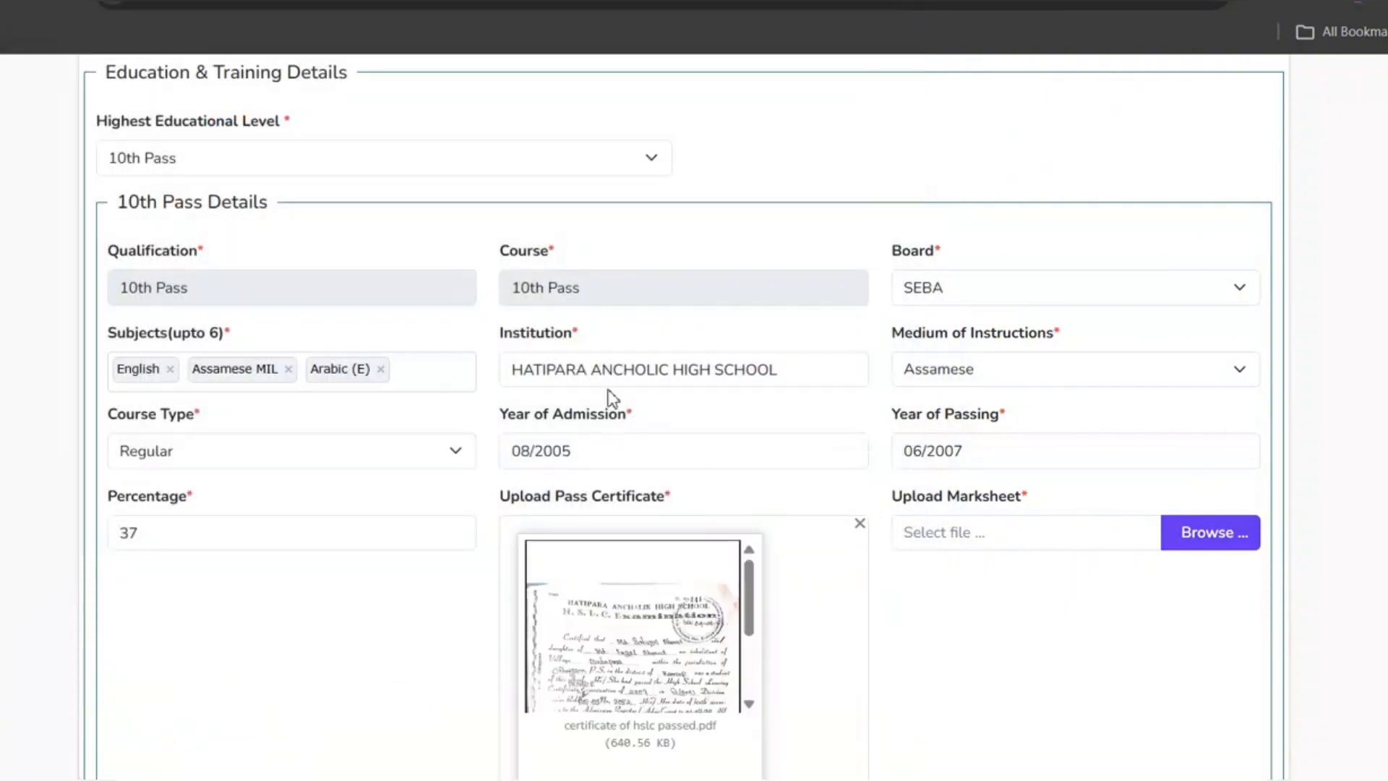
Step: Upload the file "HSLC MARK SHHET" as the 10th pass marksheet
scroll(803, 491, down, 2)
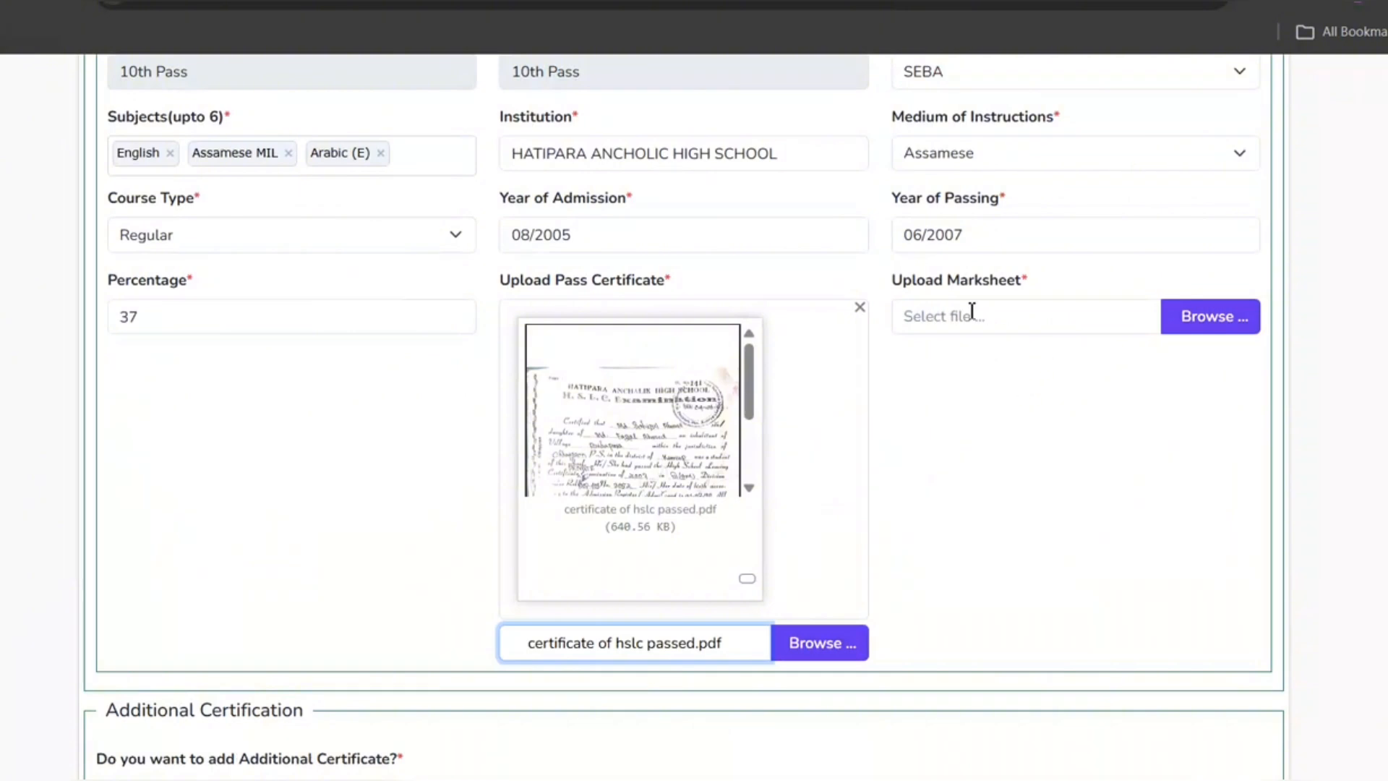
click(1197, 324)
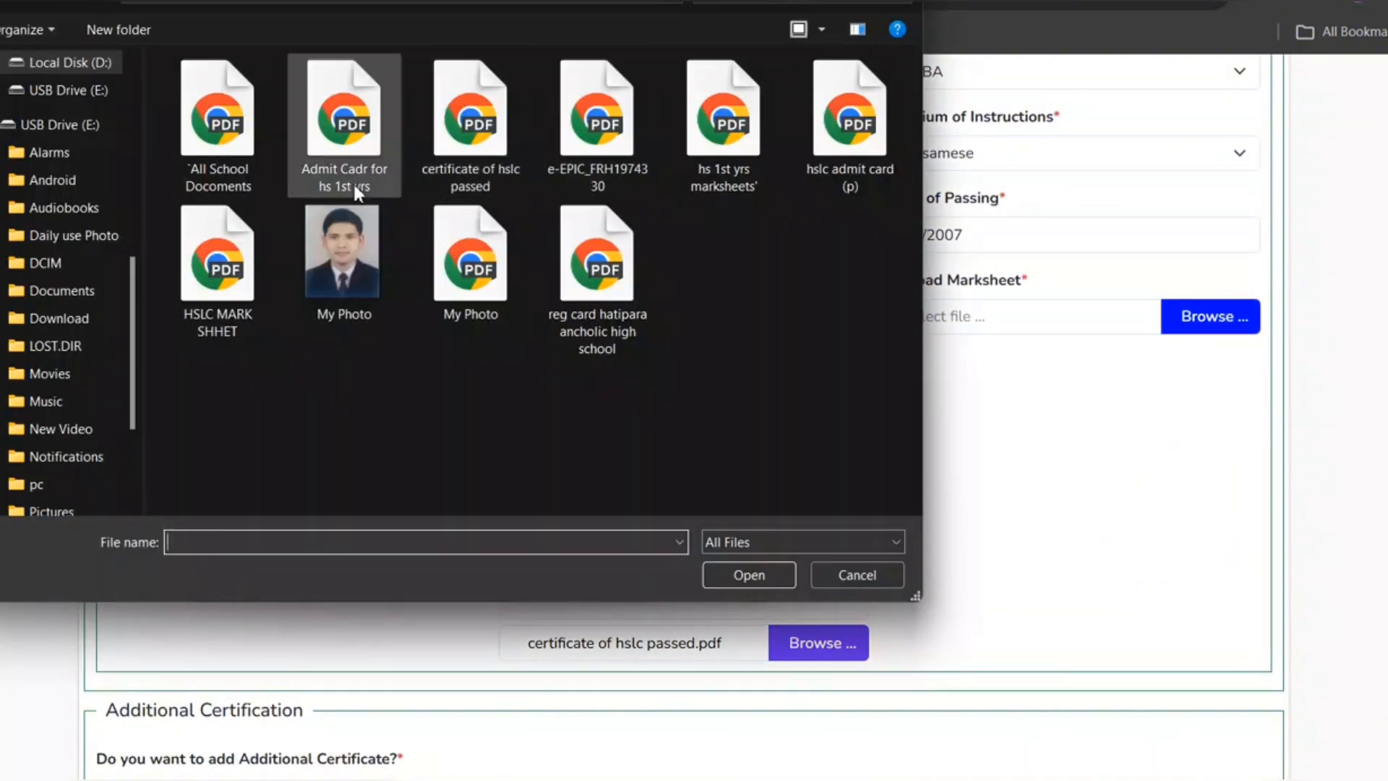
click(224, 260)
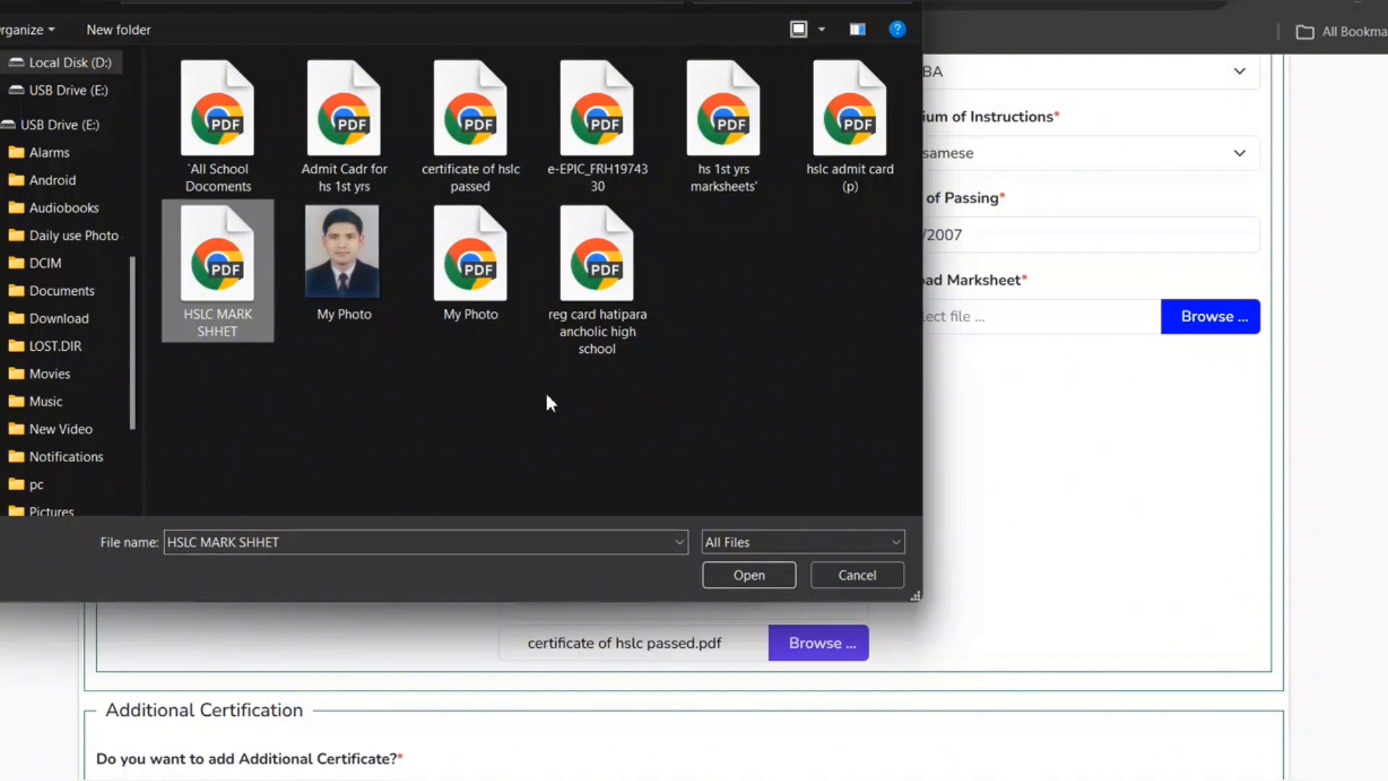
click(761, 574)
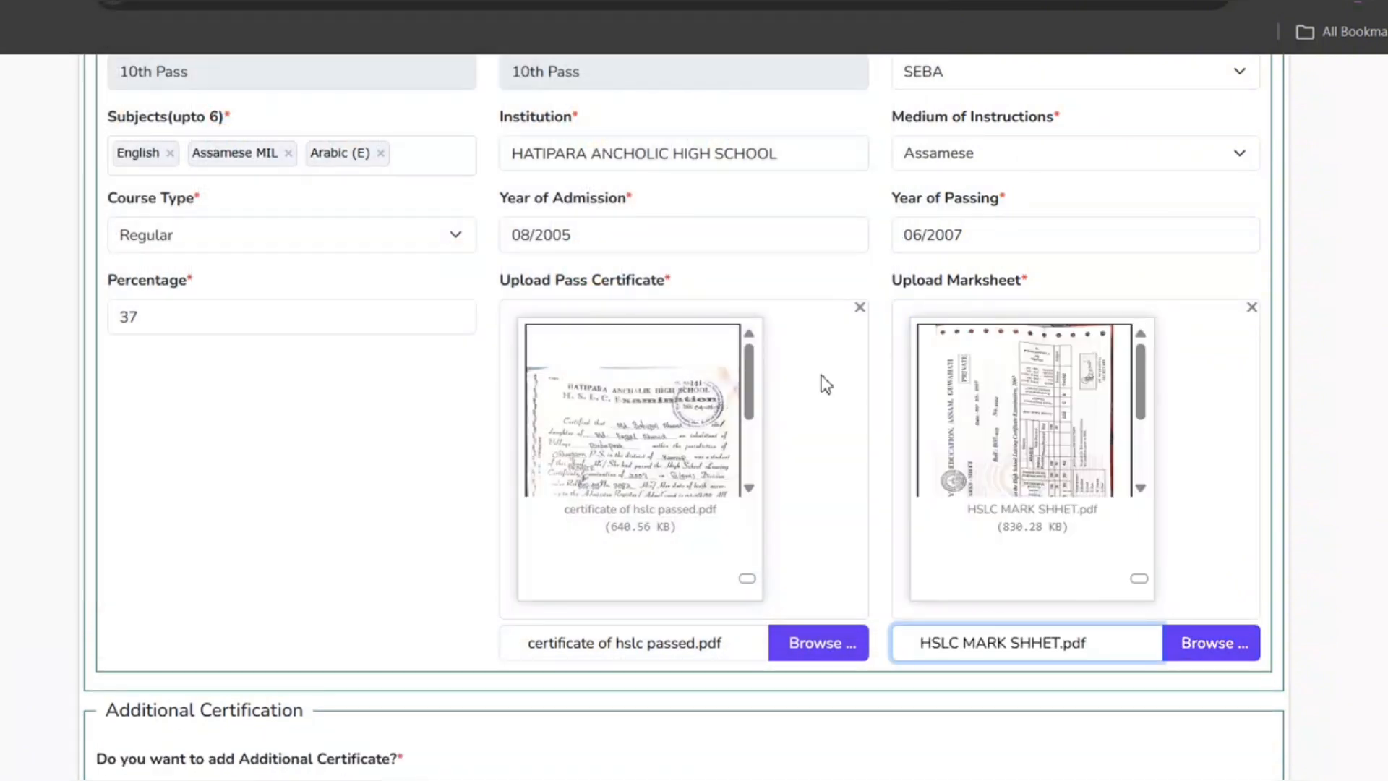
Step: Save the education details without an additional certificate and continue to the employment and career details
scroll(821, 449, down, 3)
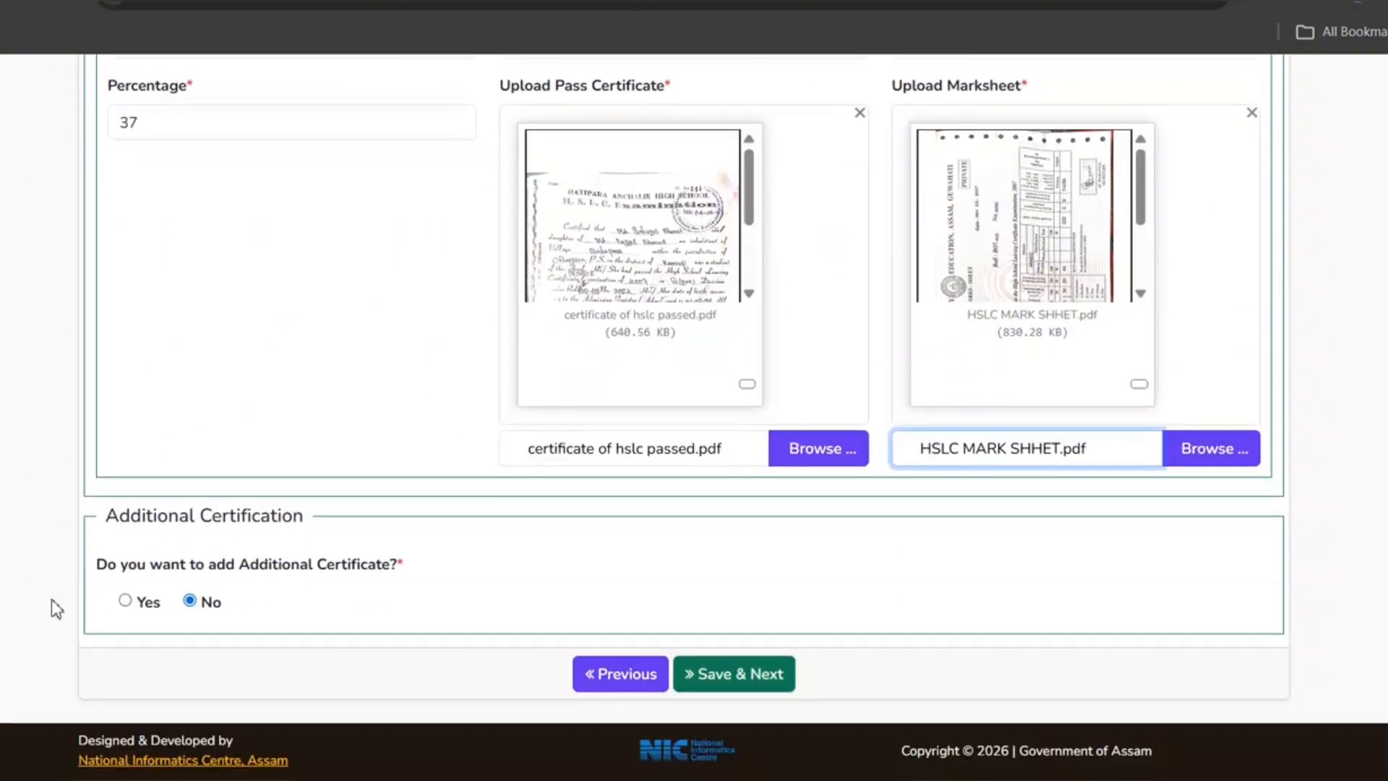
click(751, 684)
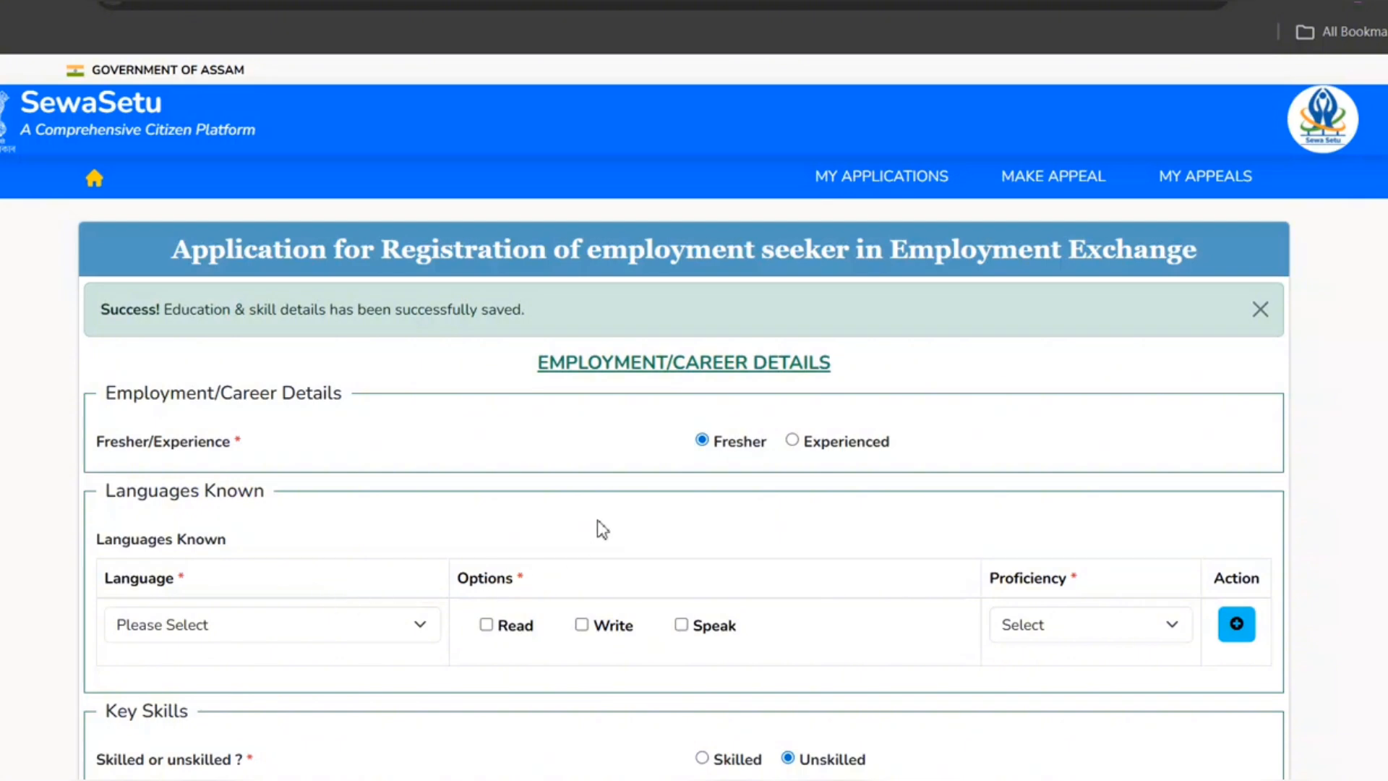
scroll(598, 527, down, 2)
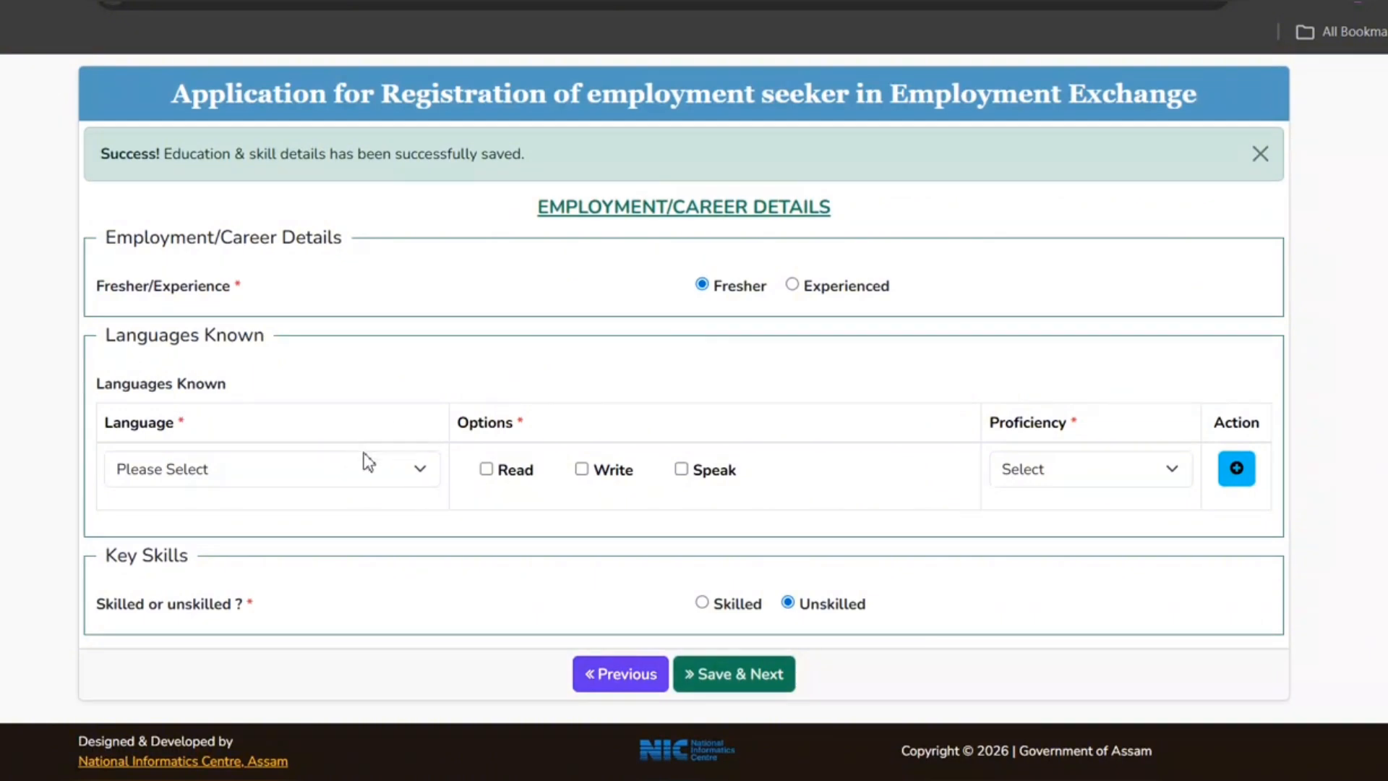
Step: Set Assamese as the first known language with Read, Write and Speak ability and Expert proficiency
click(429, 475)
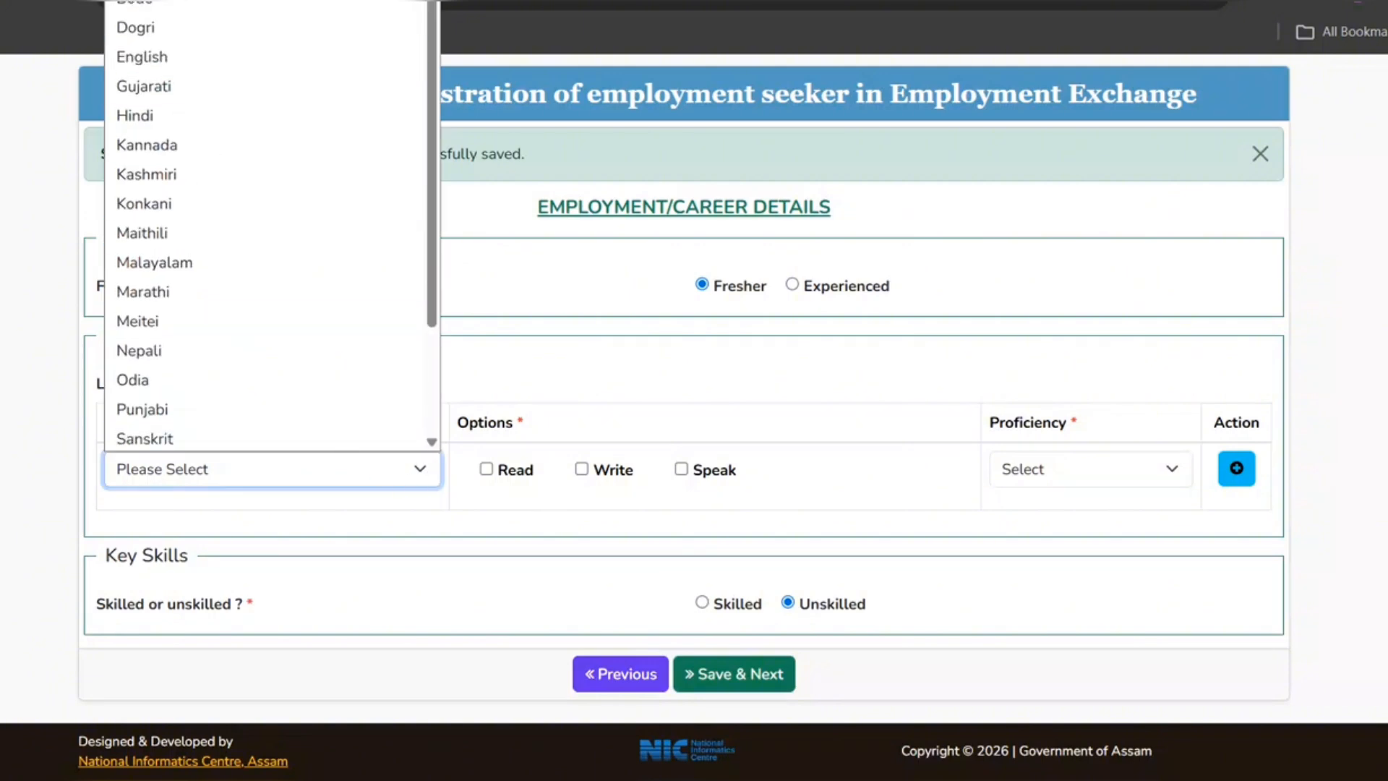
click(210, 1)
click(486, 472)
click(580, 470)
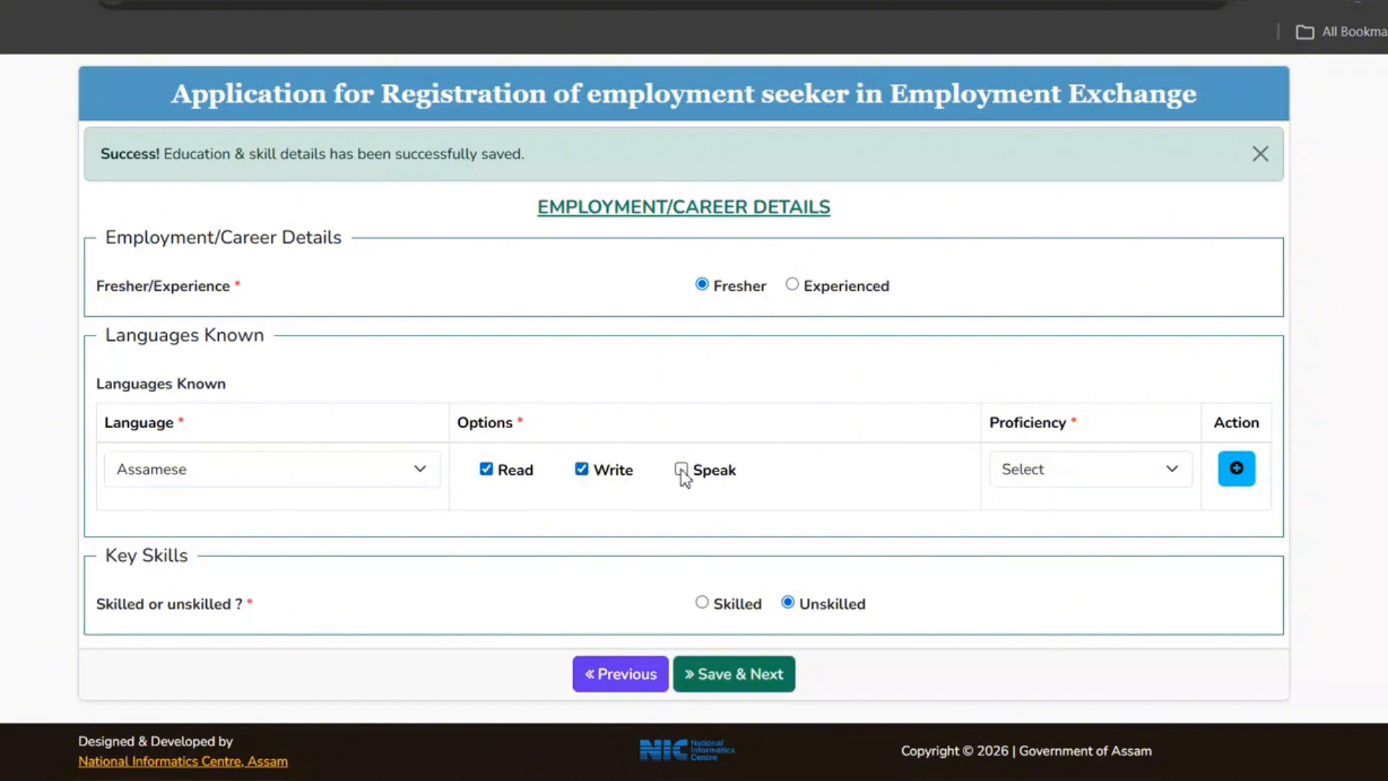
click(681, 470)
click(1172, 474)
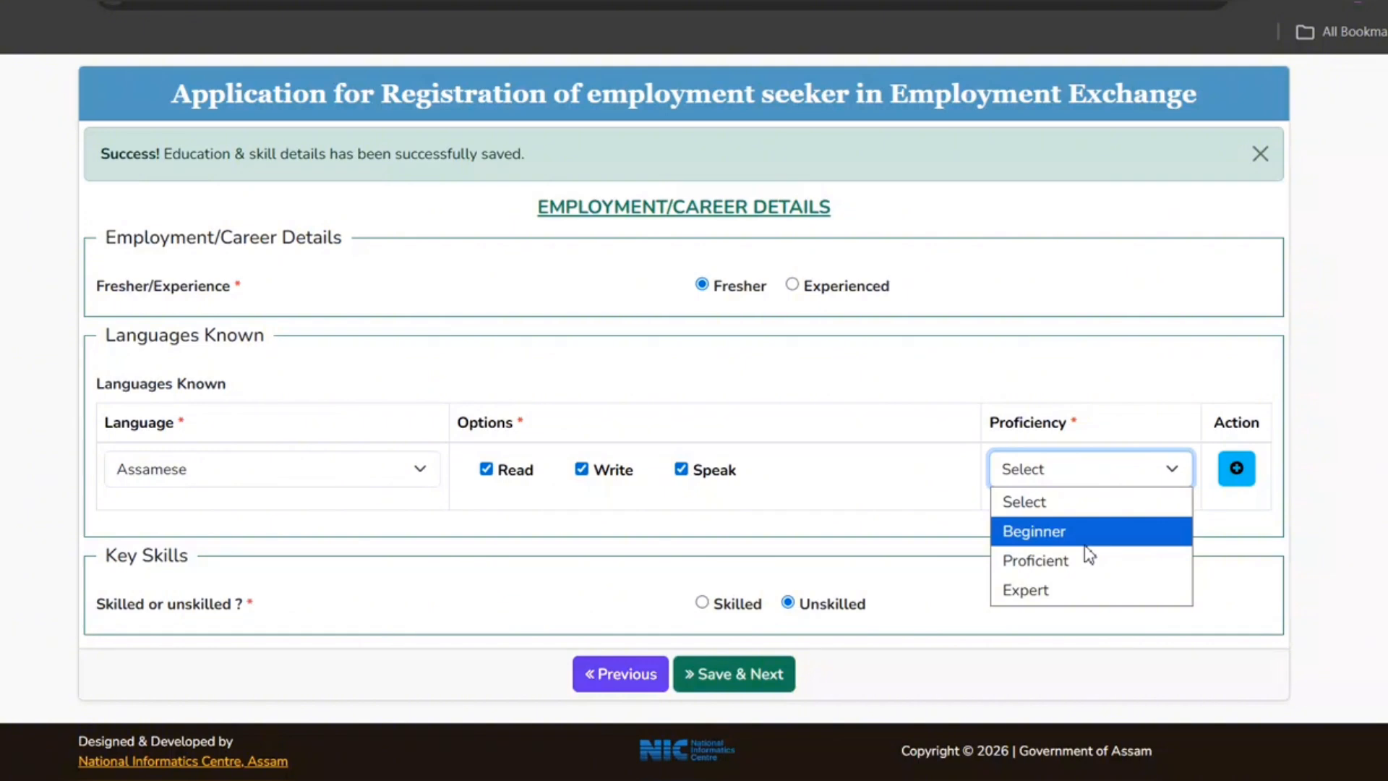
click(1035, 589)
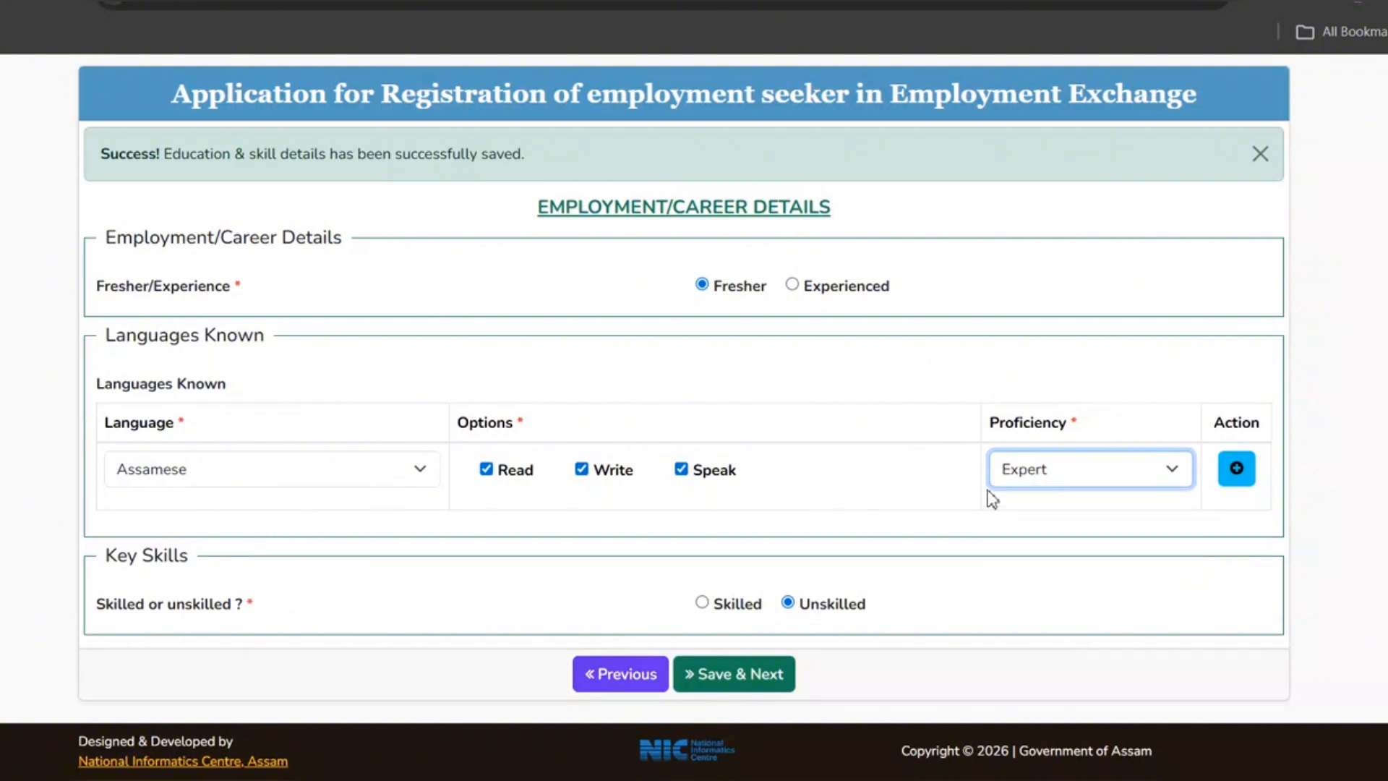
Step: Add Bengali as a second known language with Read, Write and Speak ability and Expert proficiency
click(1236, 468)
click(429, 550)
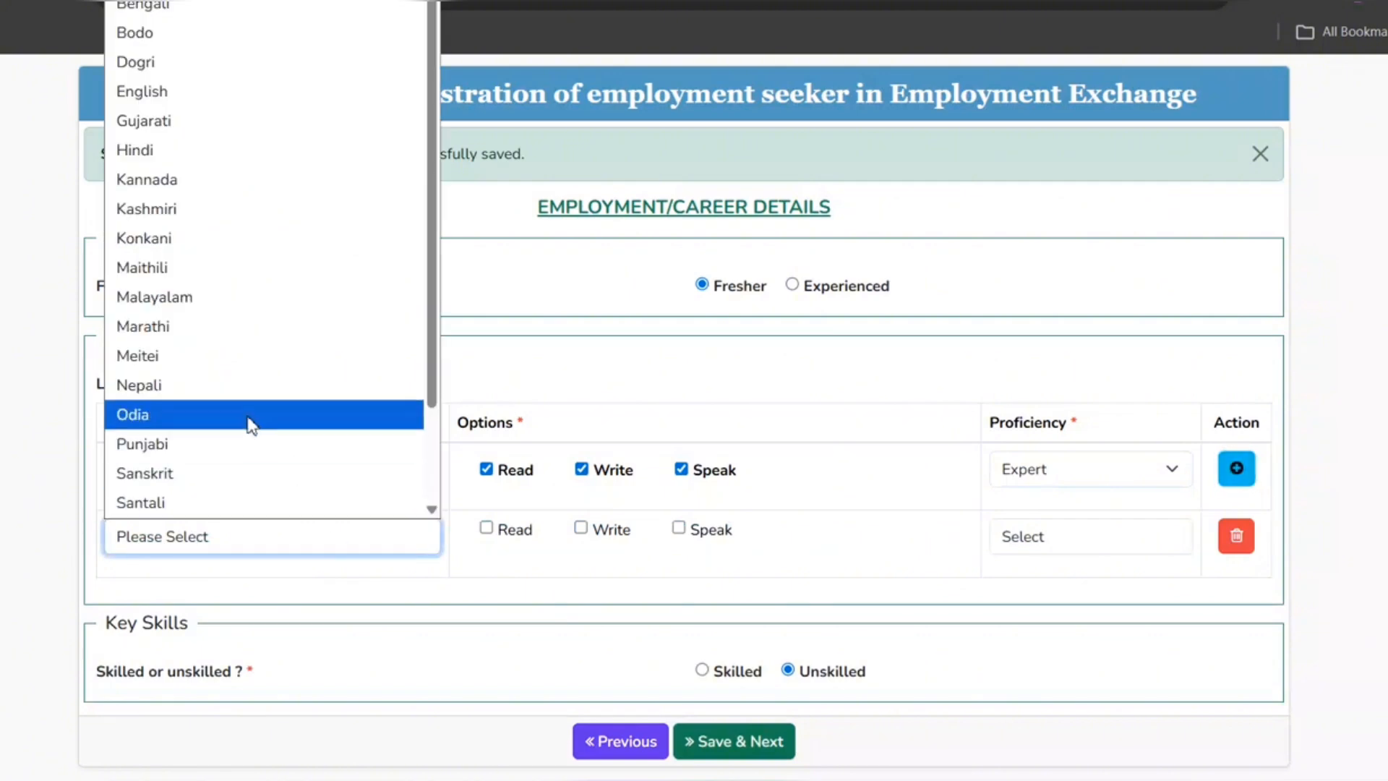
click(217, 6)
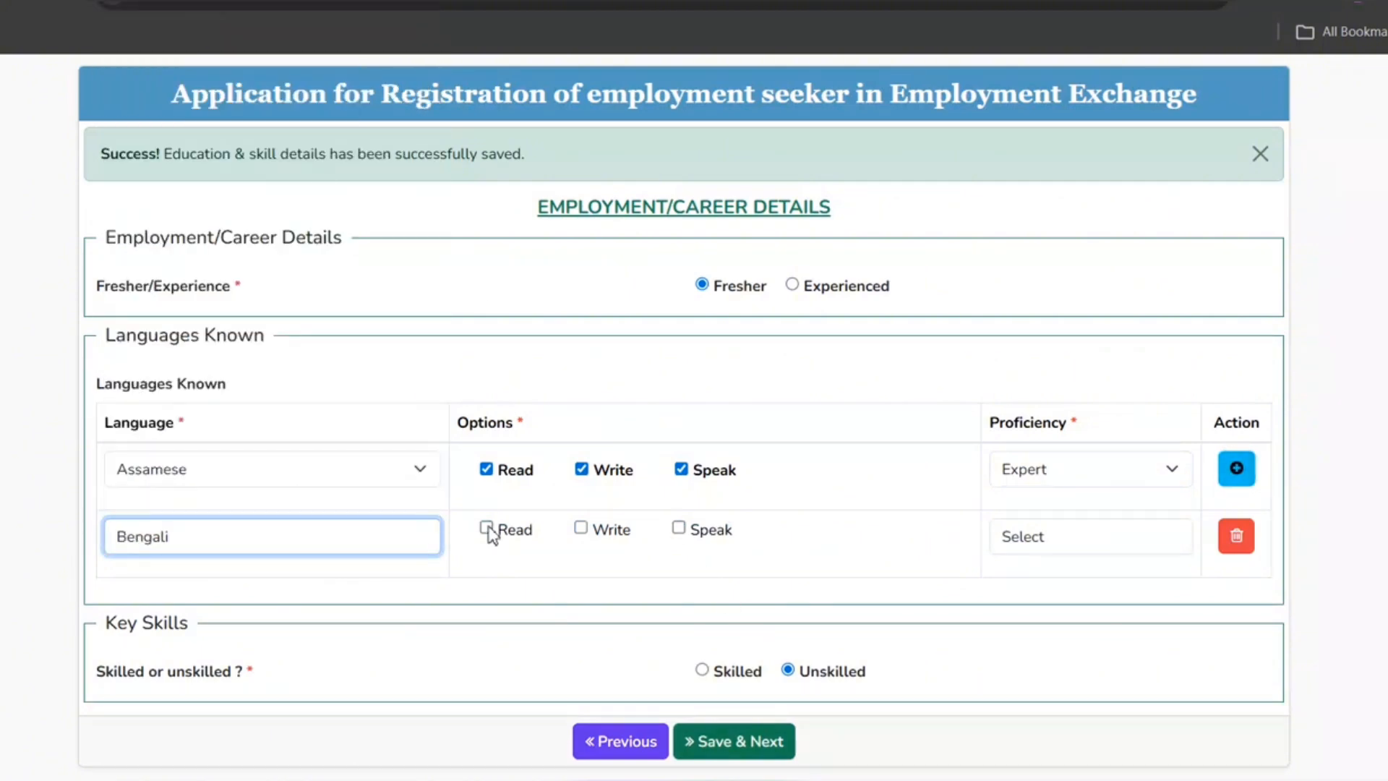
click(487, 530)
click(581, 528)
click(678, 527)
click(1052, 551)
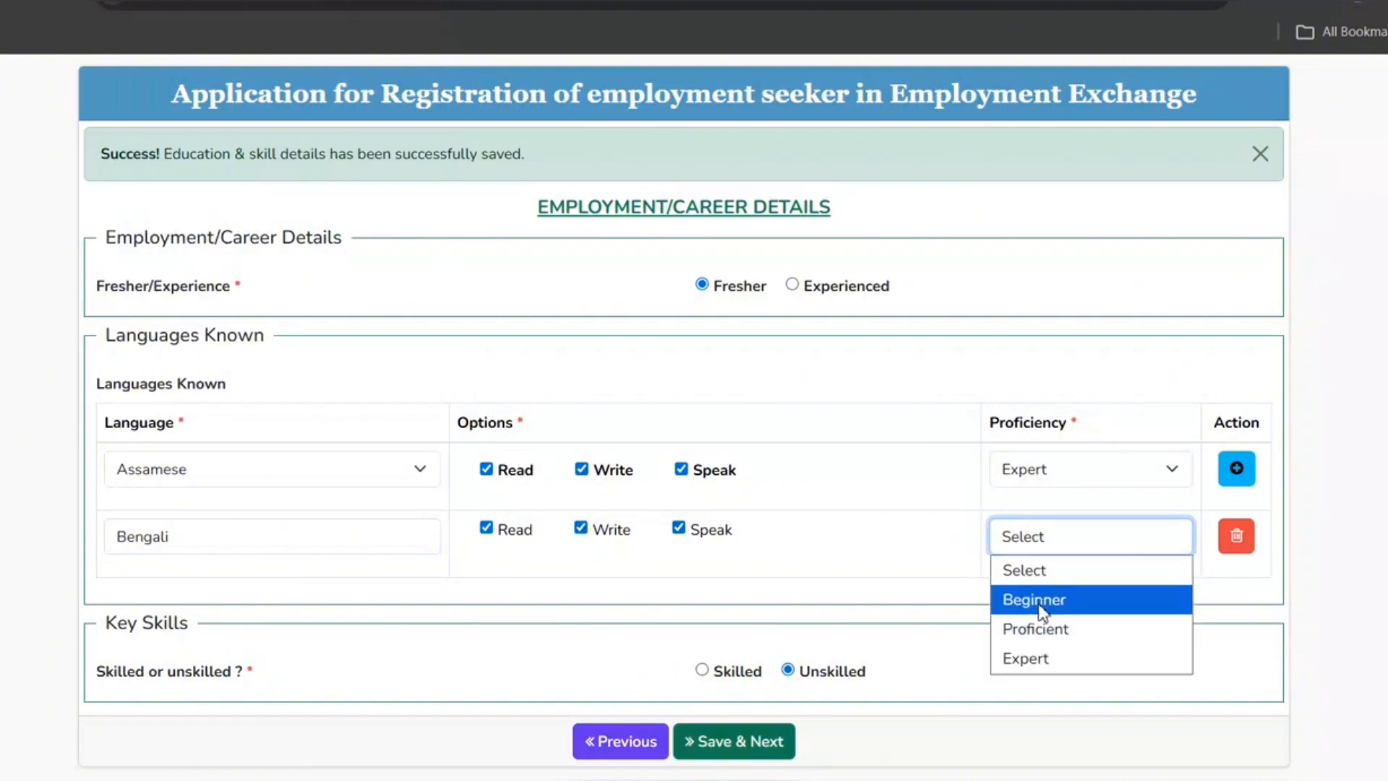
click(1034, 658)
click(861, 570)
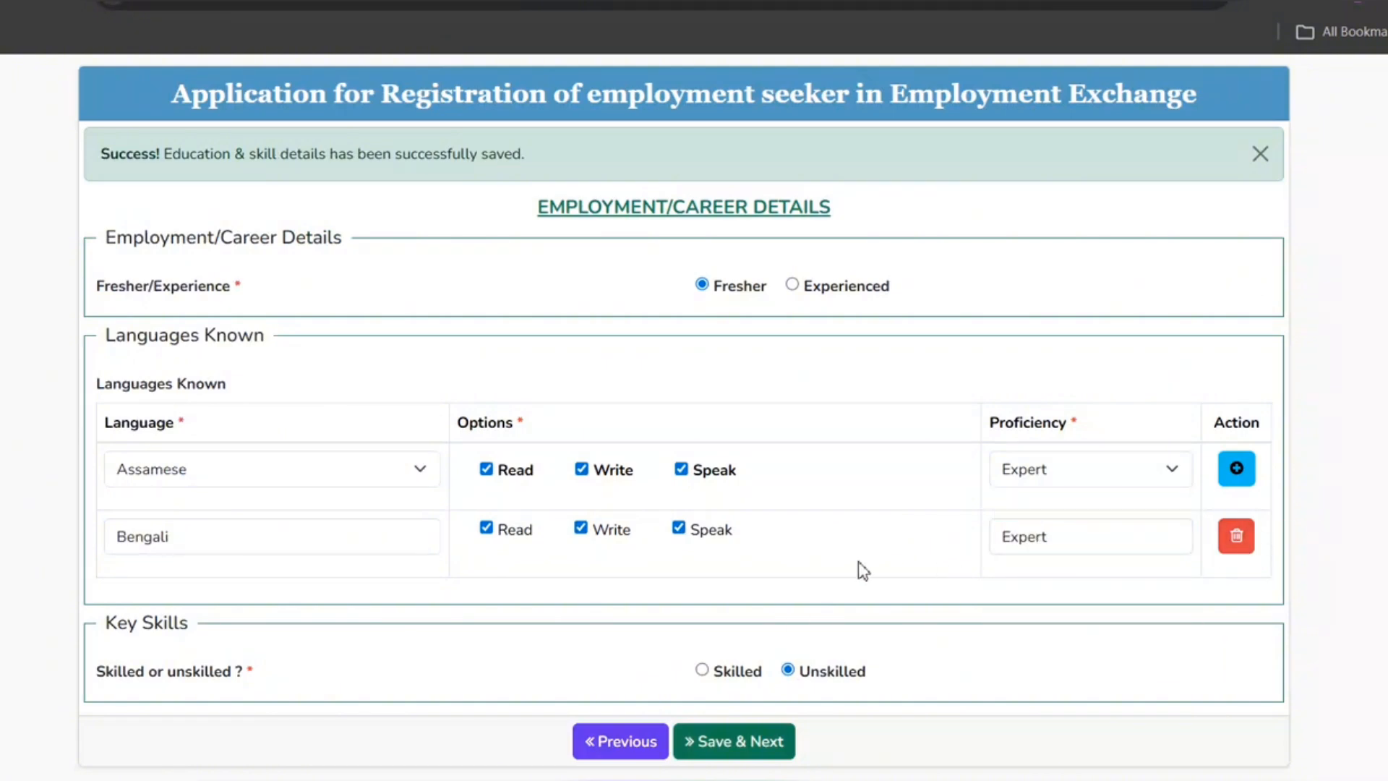
Step: Add English as a third known language and mark it as Read, Write and Speak
click(1227, 481)
click(240, 613)
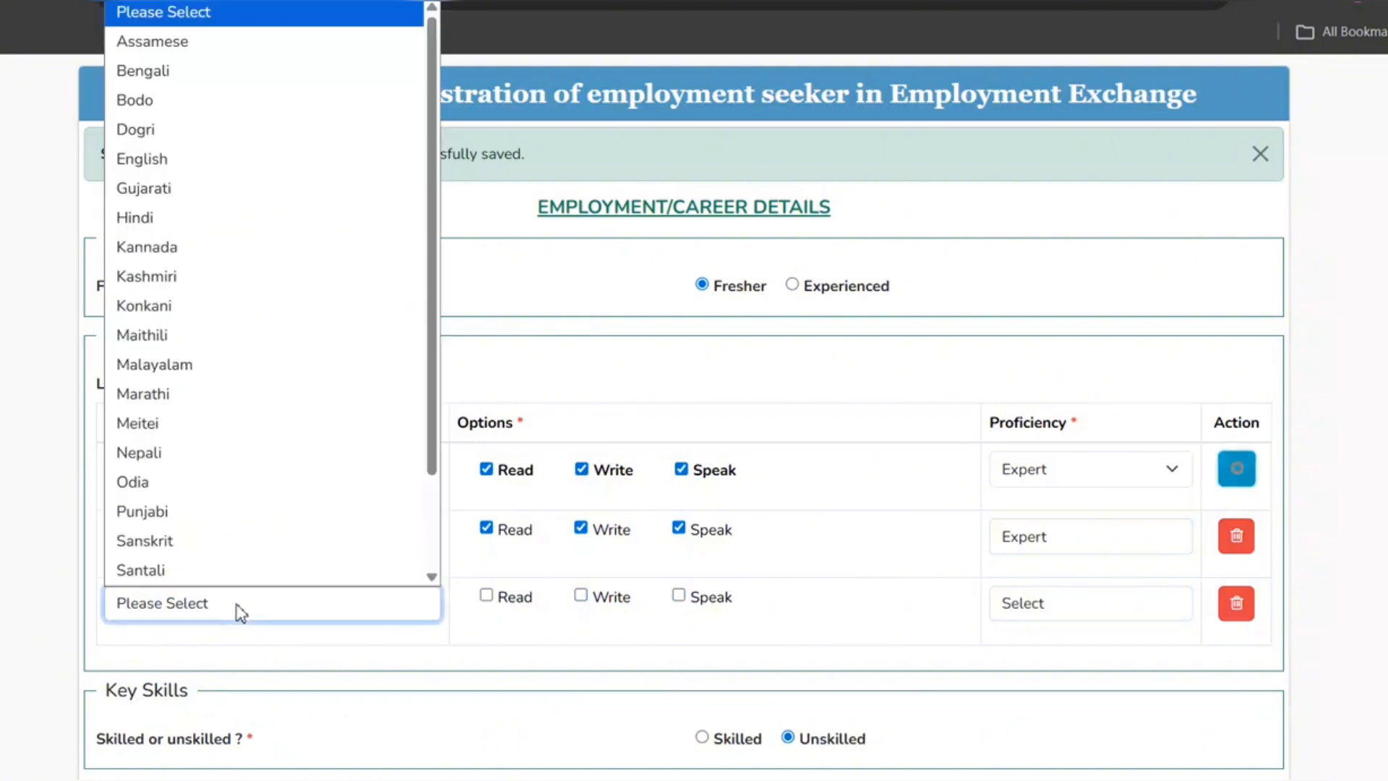
click(142, 158)
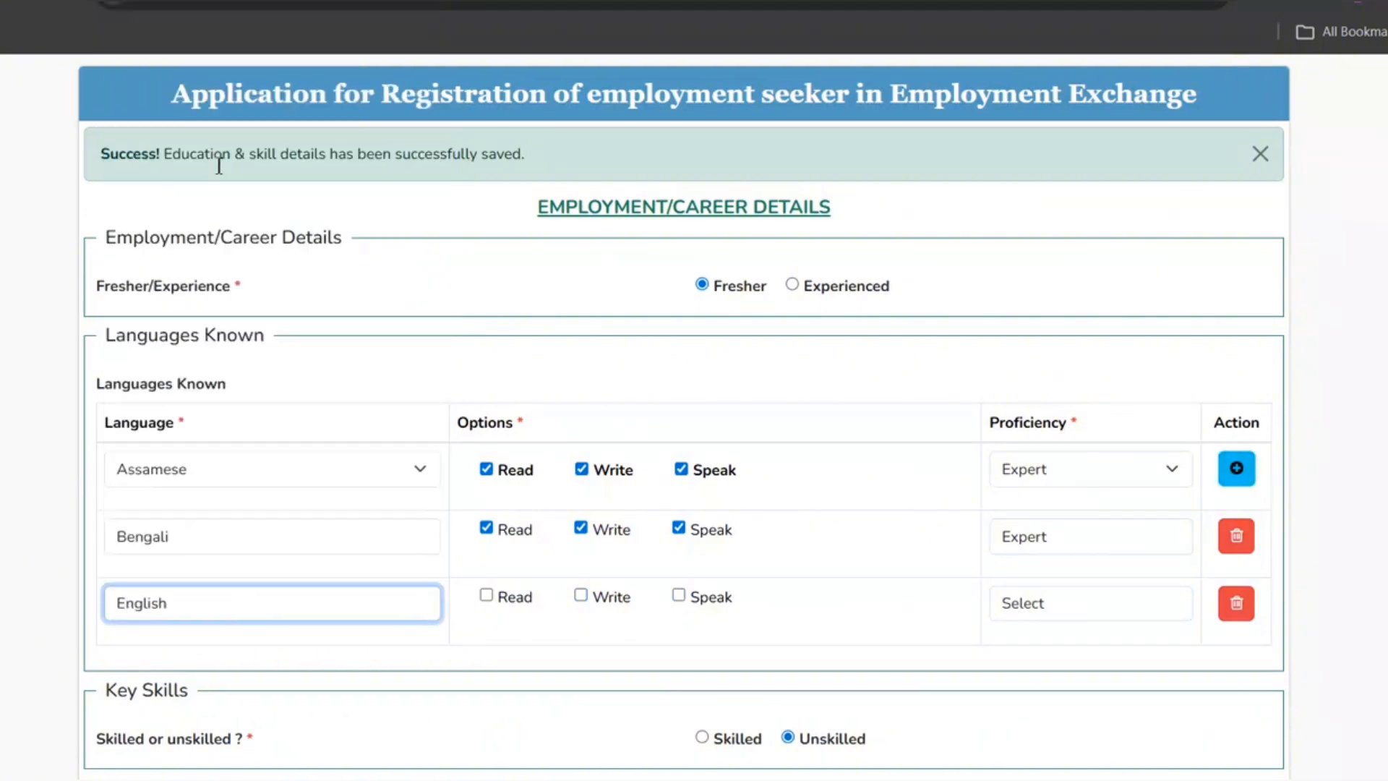
click(485, 596)
click(581, 596)
click(679, 596)
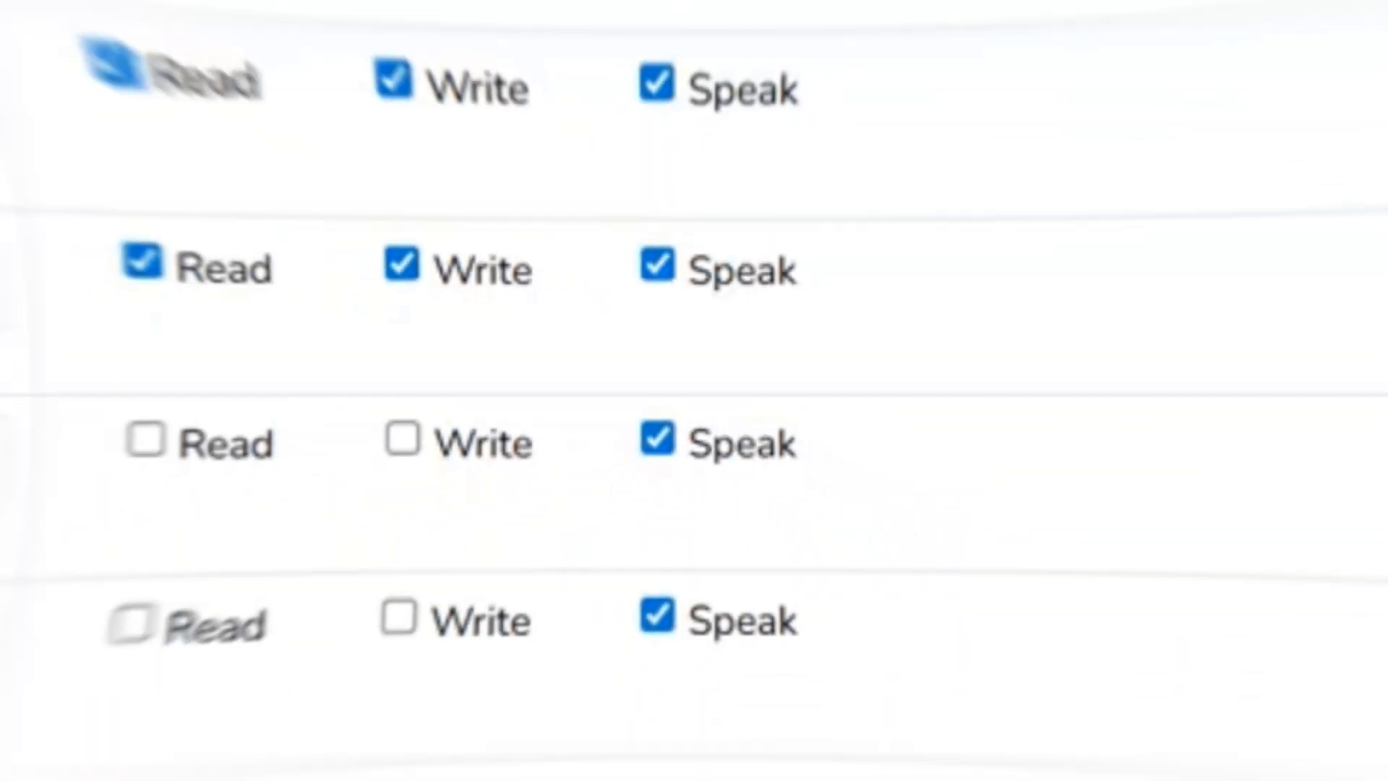
Step: Set the Kannada proficiency to Expert and save the employment and career details
click(735, 739)
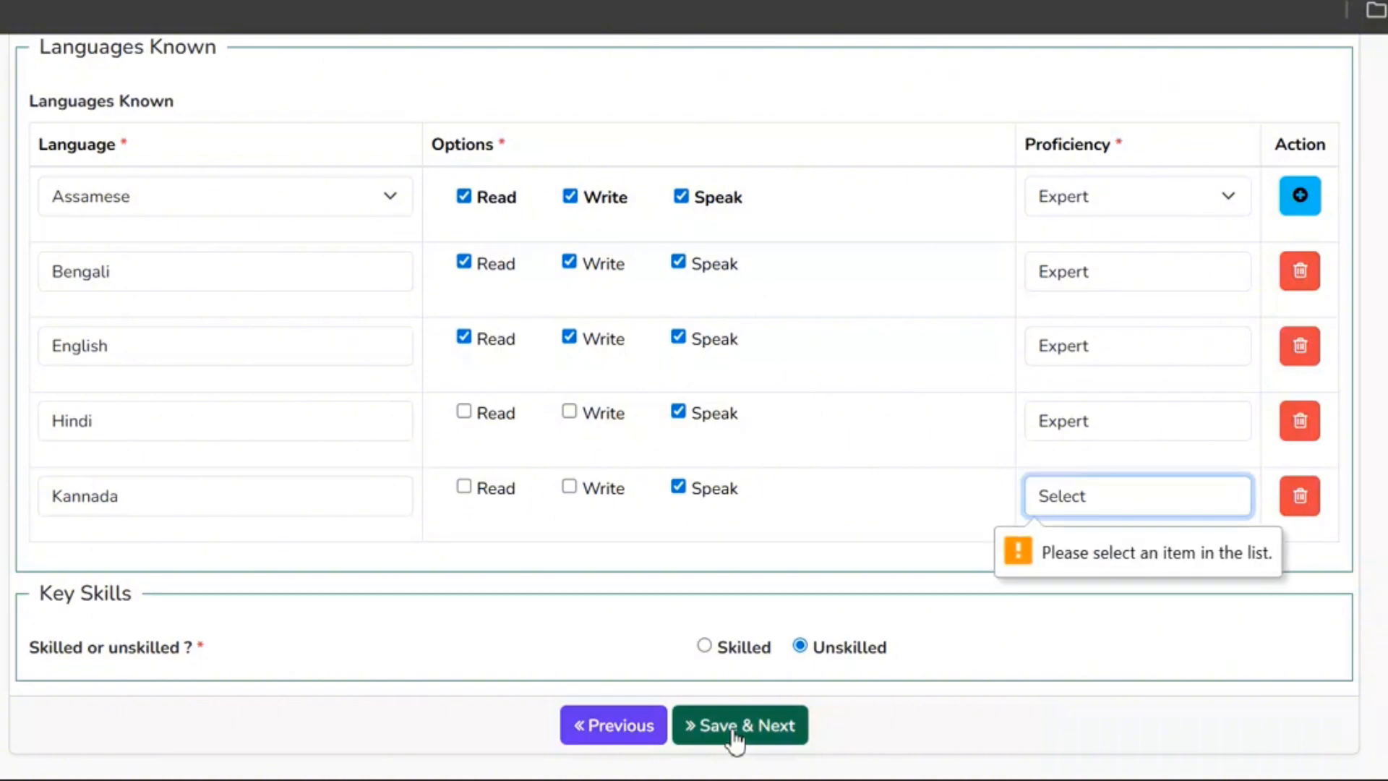
click(1200, 506)
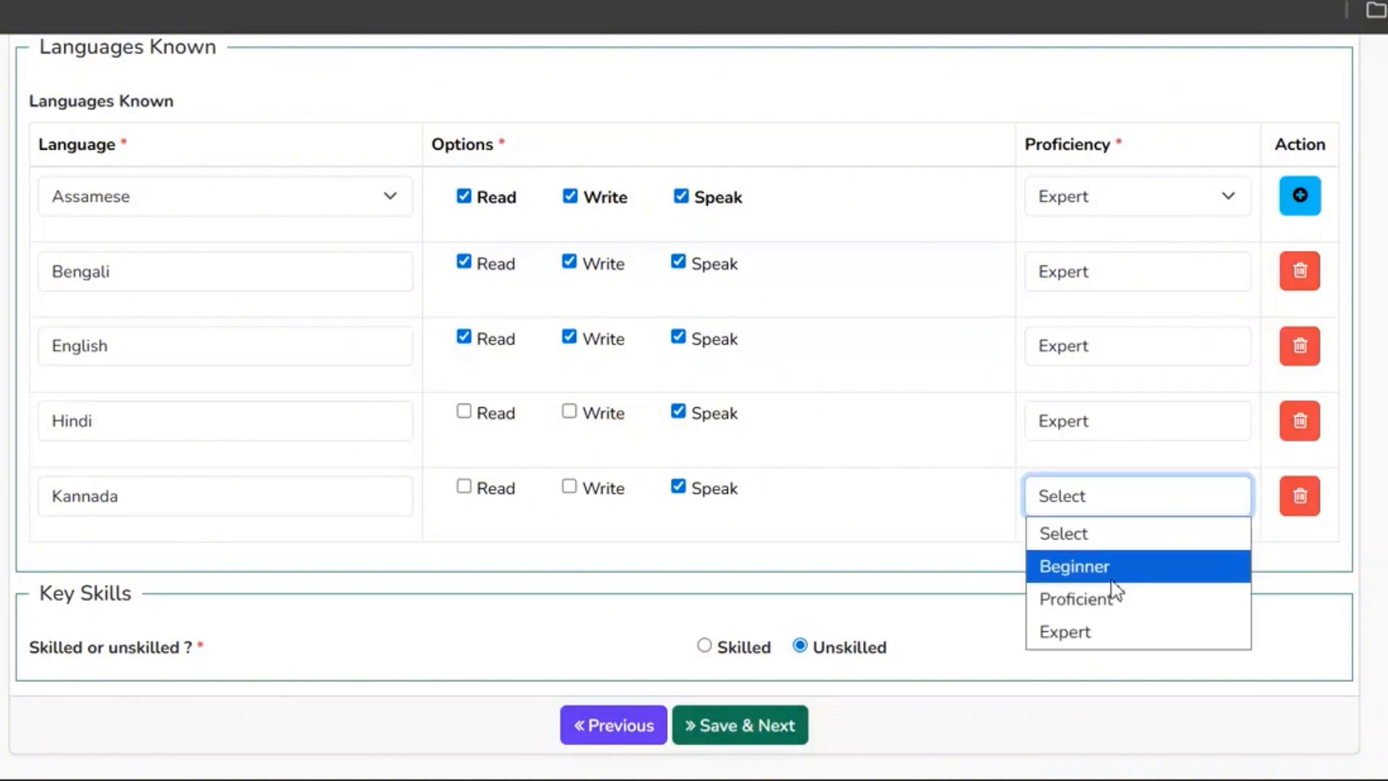
click(1104, 636)
click(735, 737)
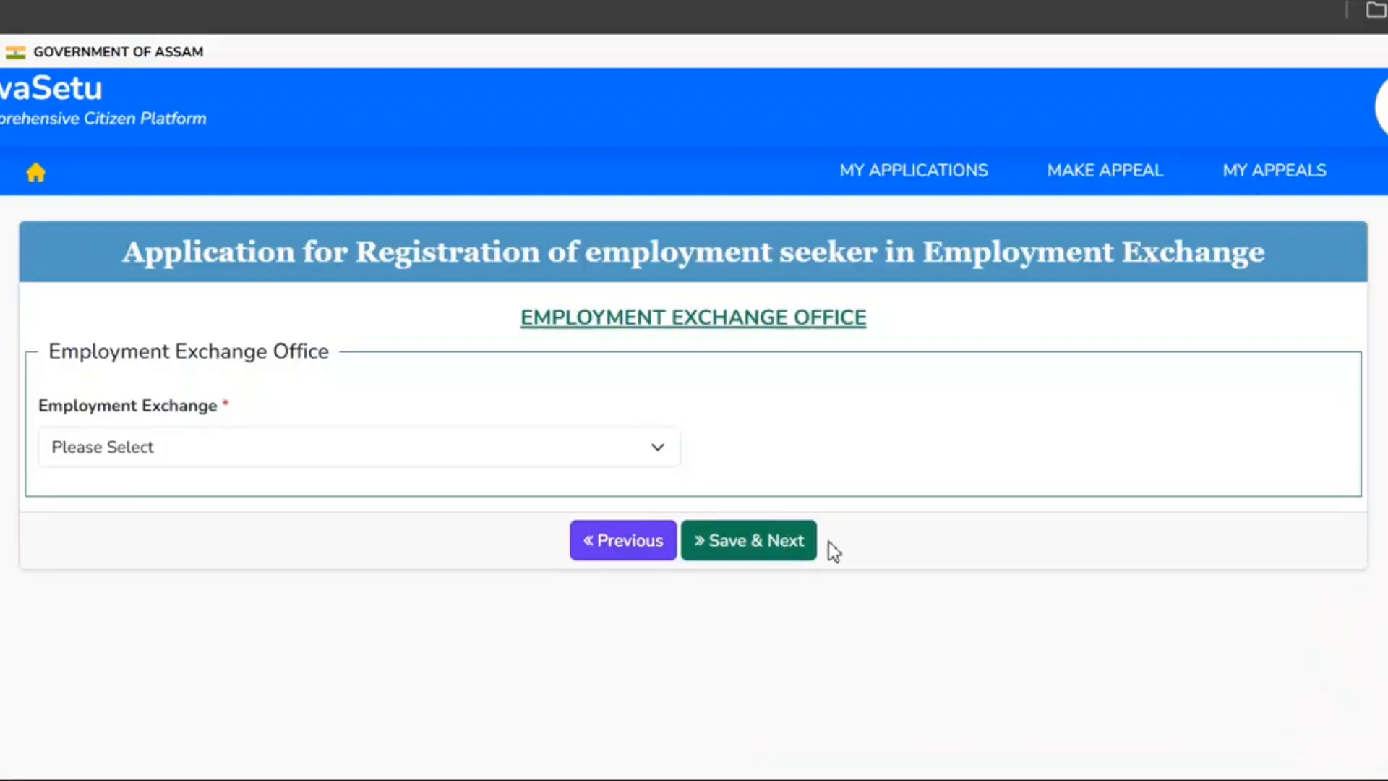
Step: Choose District Employment Exchange- Guwahati as the employment exchange and save to continue to the enclosures
click(552, 458)
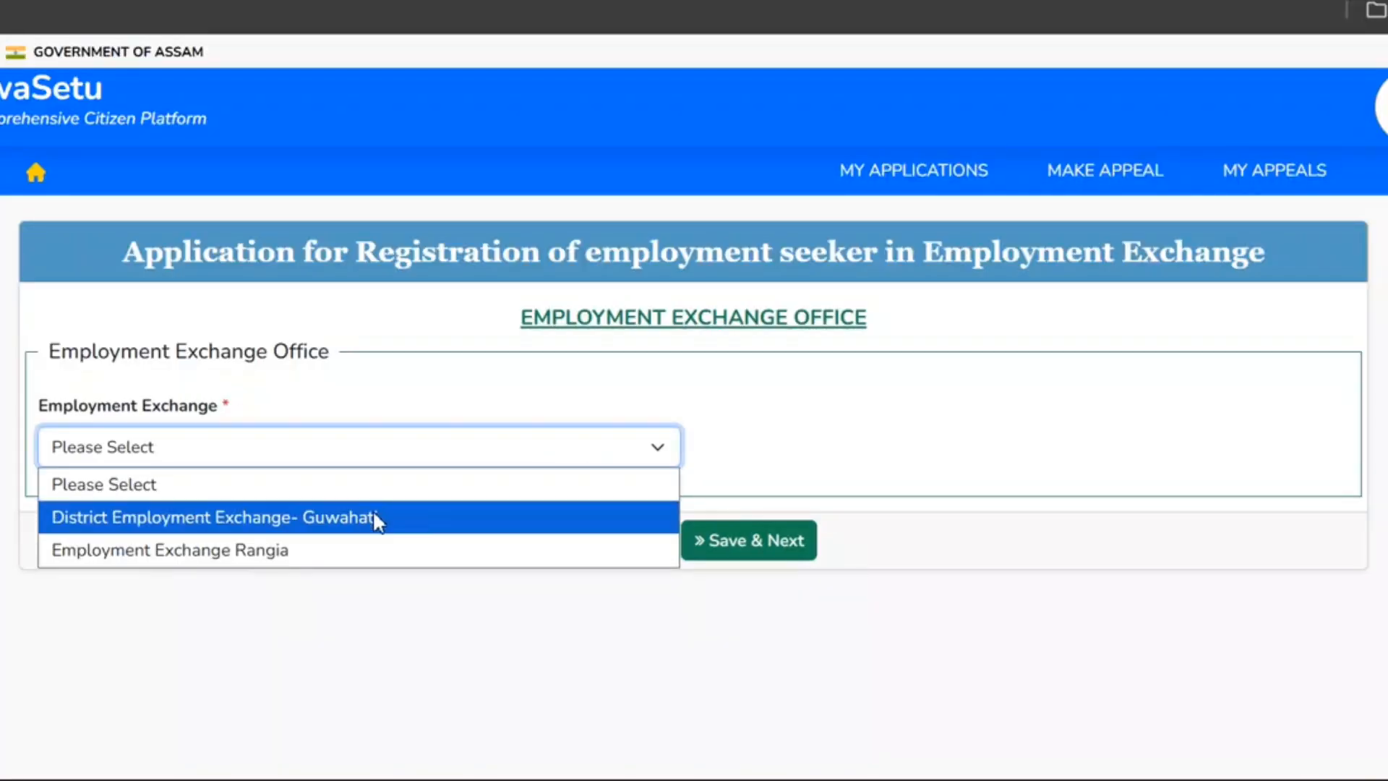
click(374, 529)
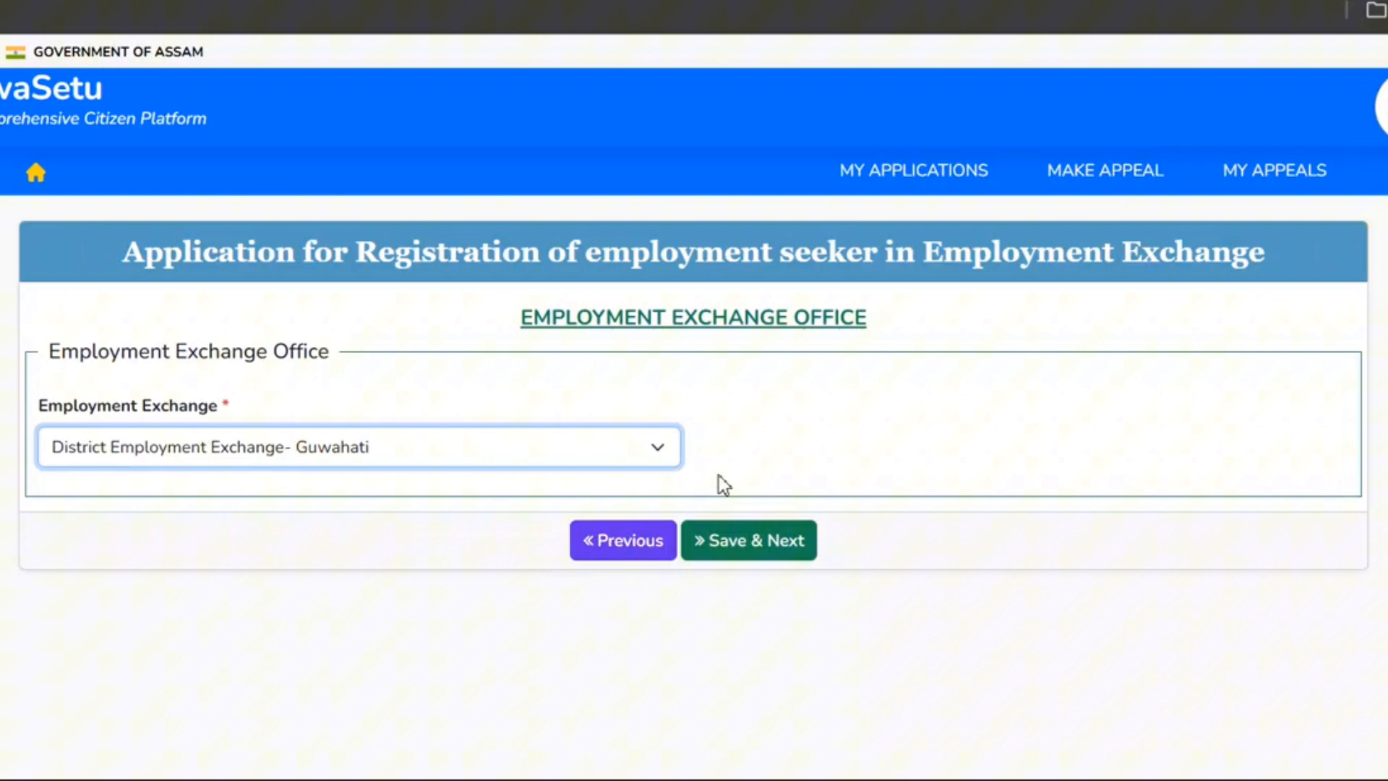
click(736, 556)
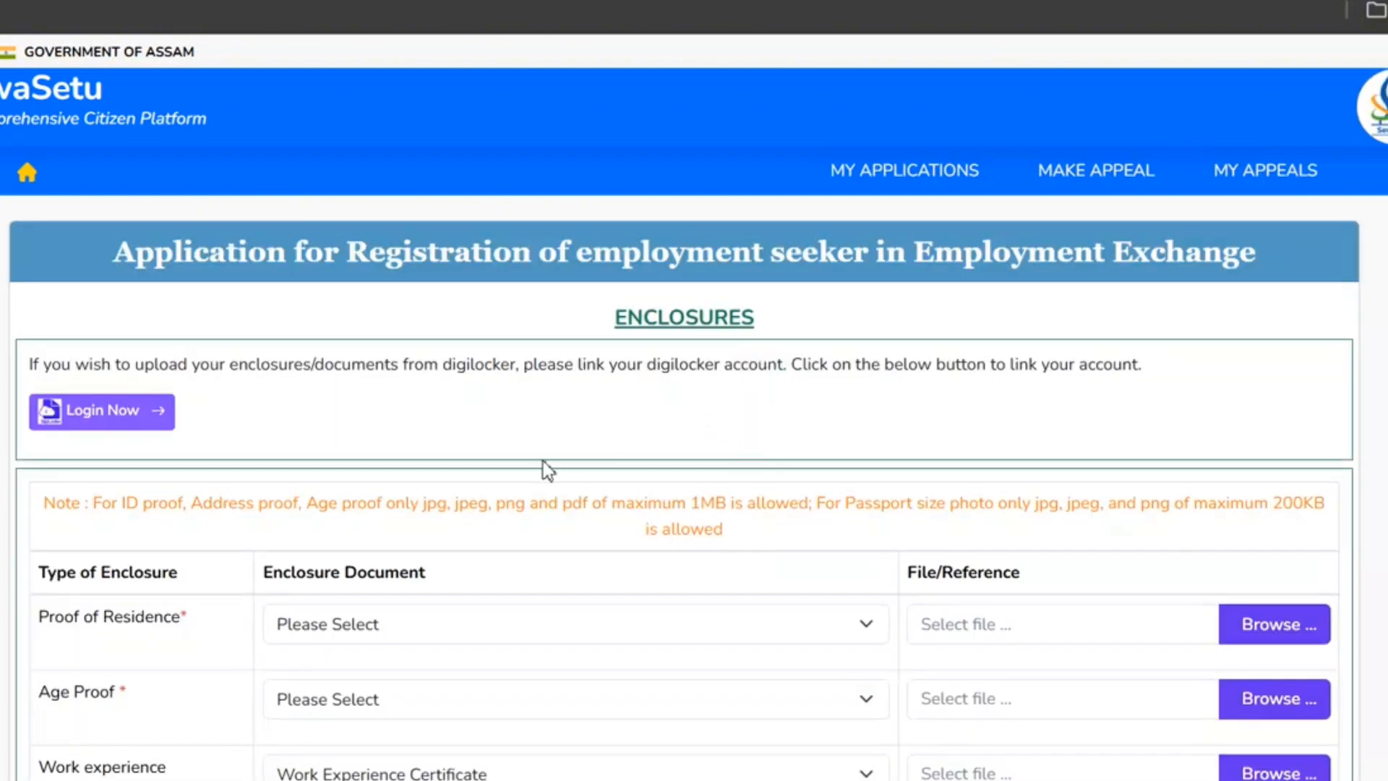
Step: Choose Voter Card as the proof of residence and upload the e-EPIC PDF for it
scroll(492, 485, down, 2)
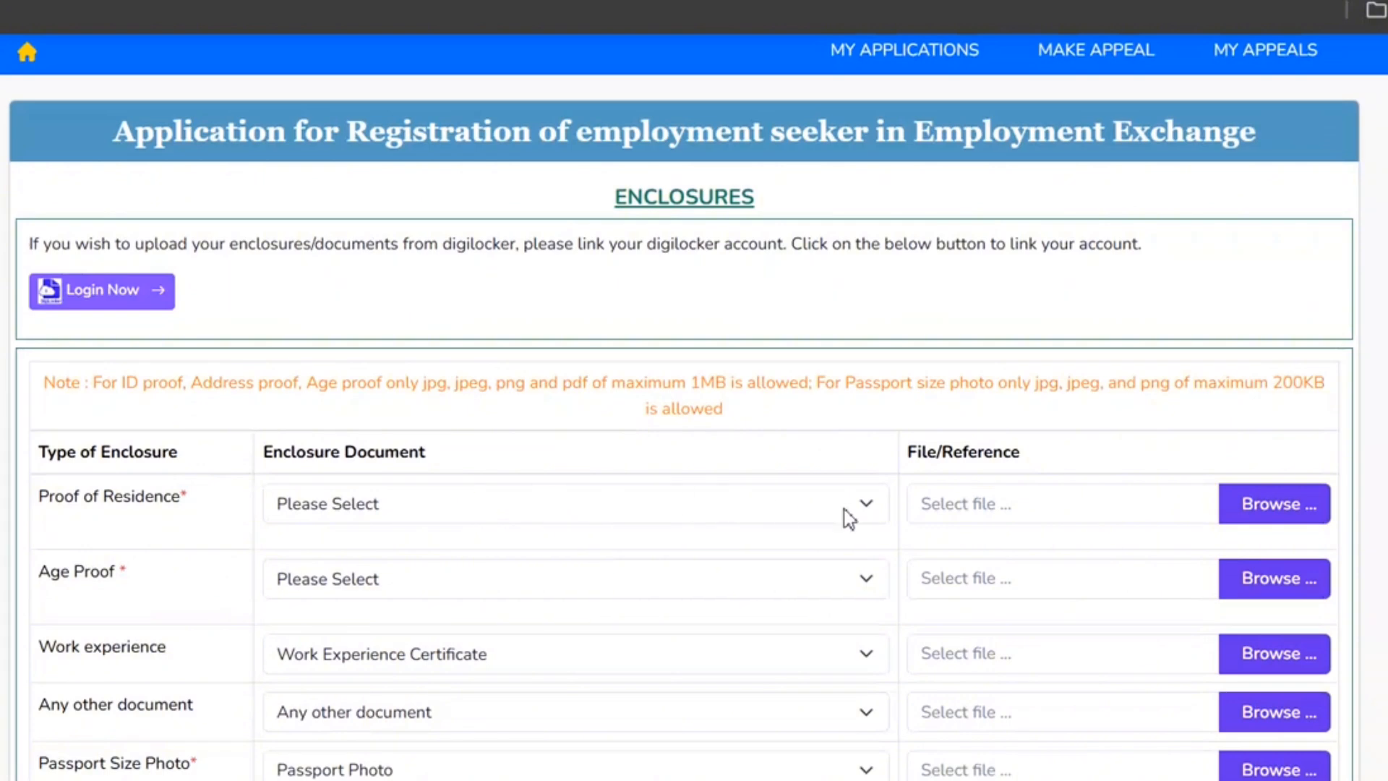
scroll(771, 498, down, 2)
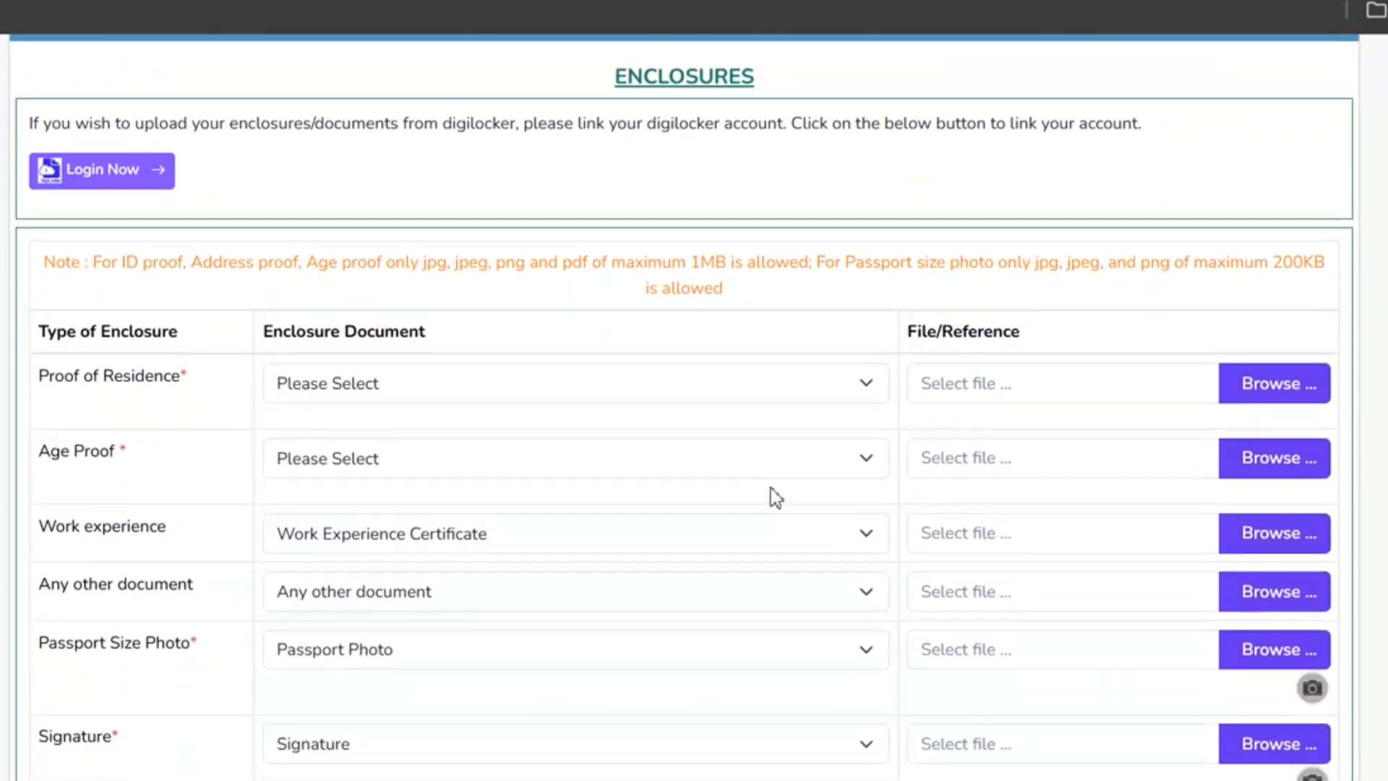
click(865, 389)
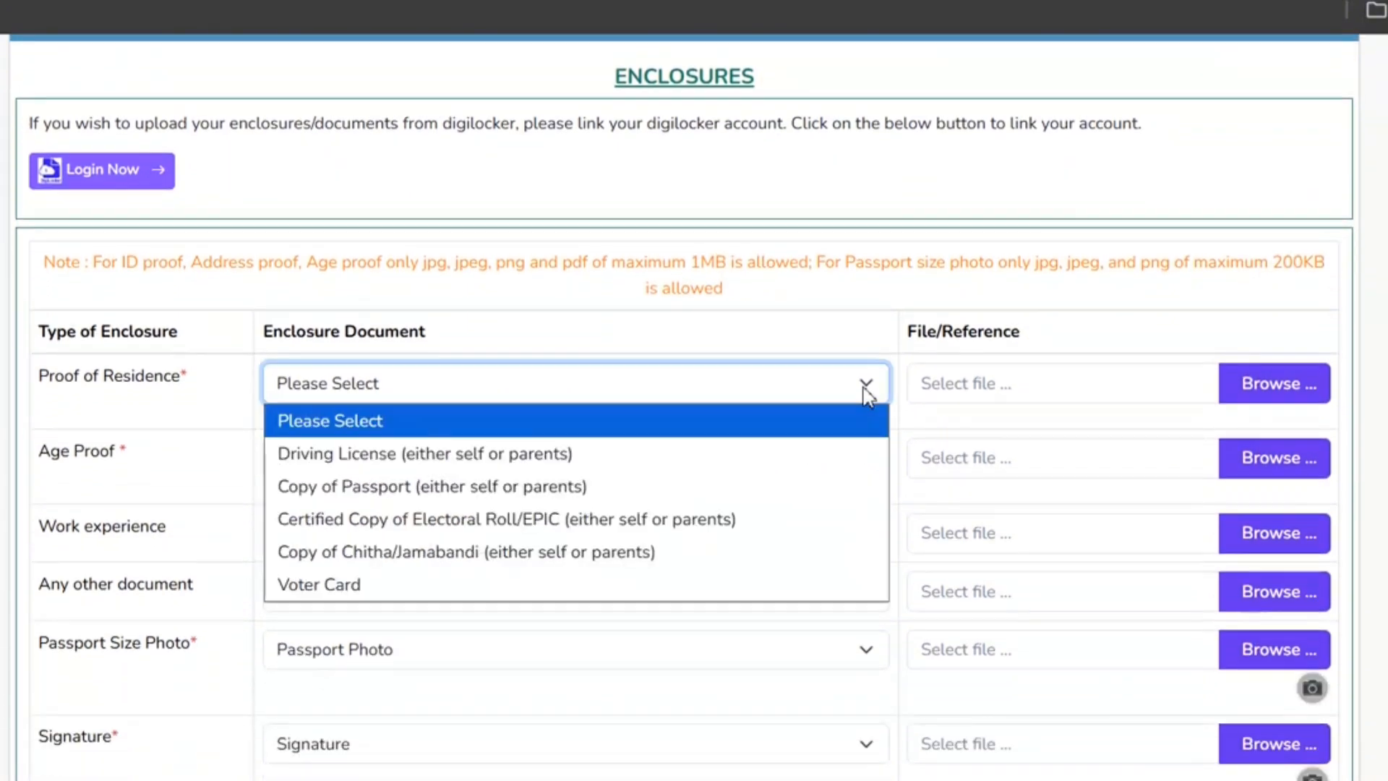
click(365, 590)
click(1270, 394)
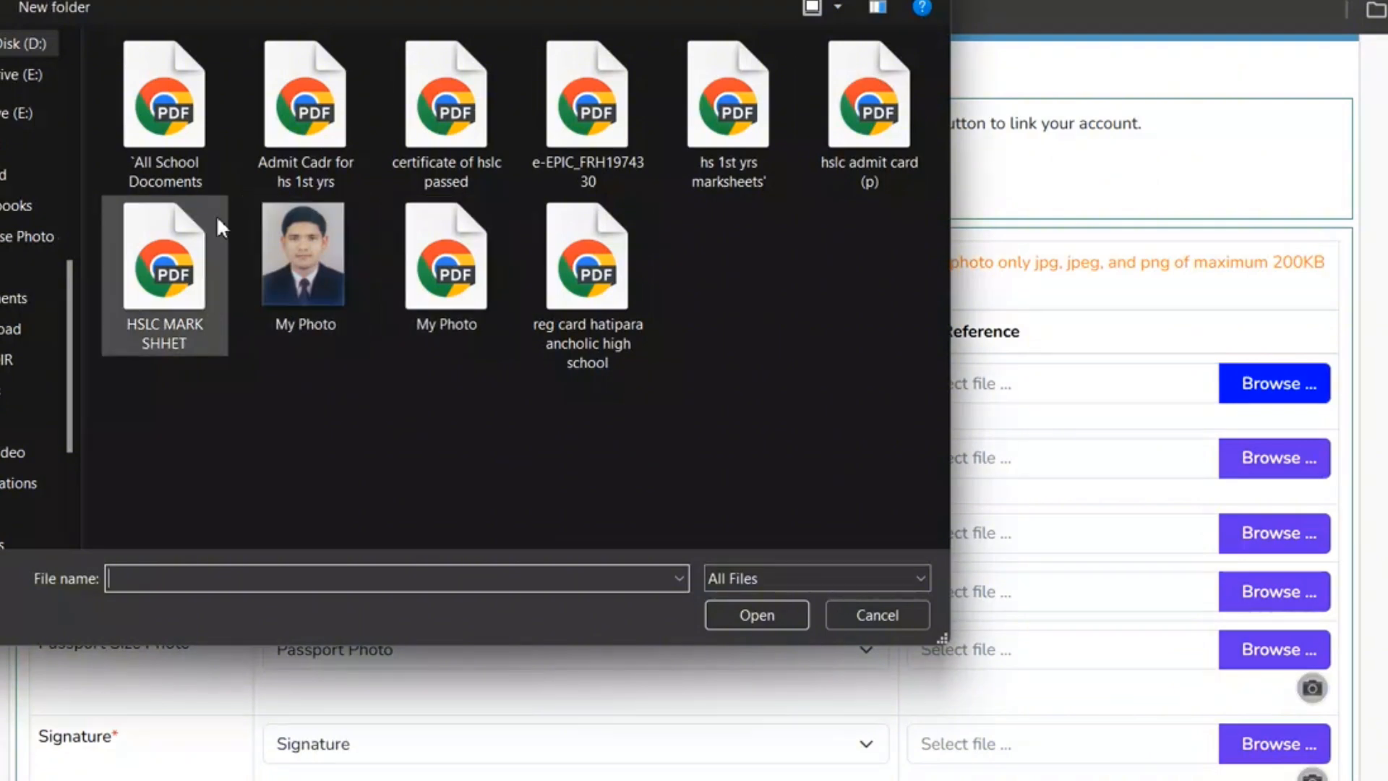
click(611, 149)
click(754, 615)
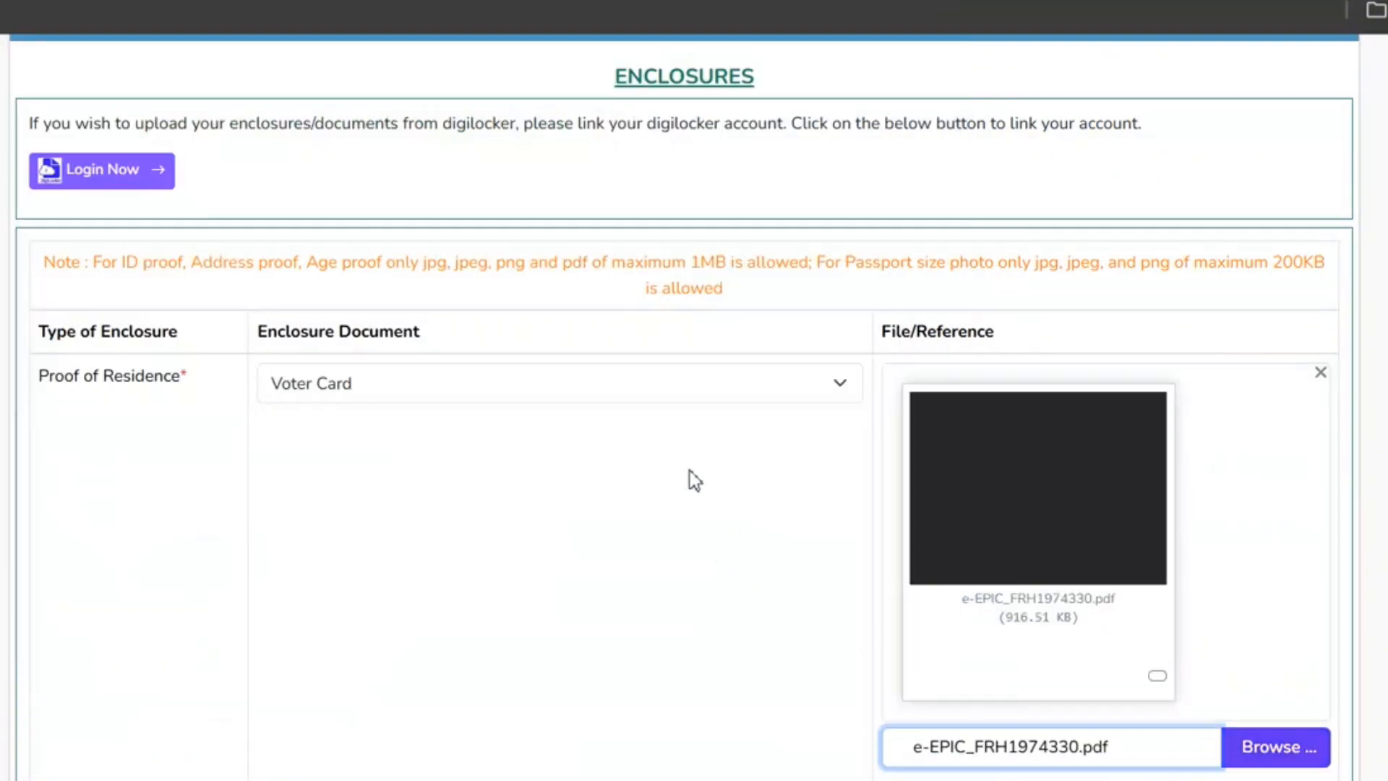
Step: Choose HSLC Admit Card as the age proof and upload the file "hslc admit card (p)"
scroll(496, 486, down, 2)
scroll(547, 463, down, 3)
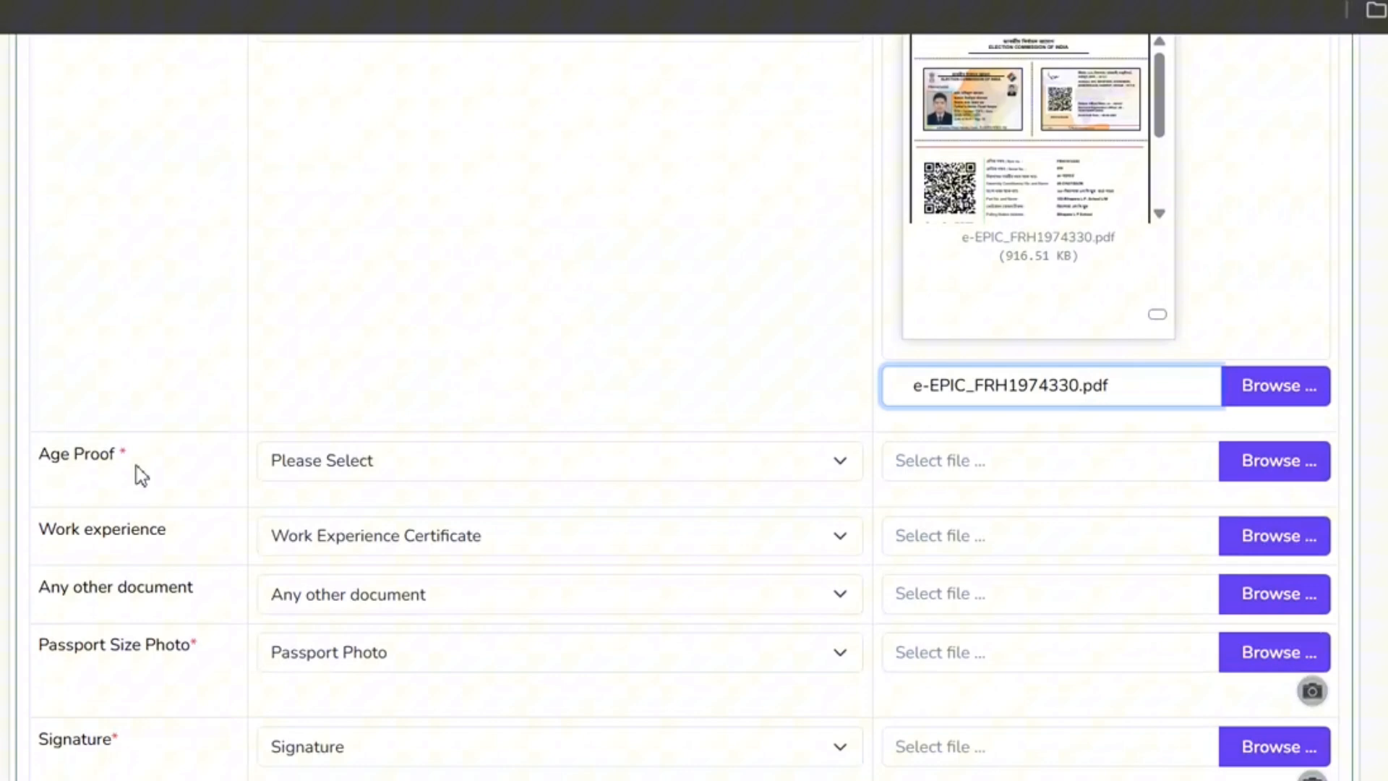
click(598, 463)
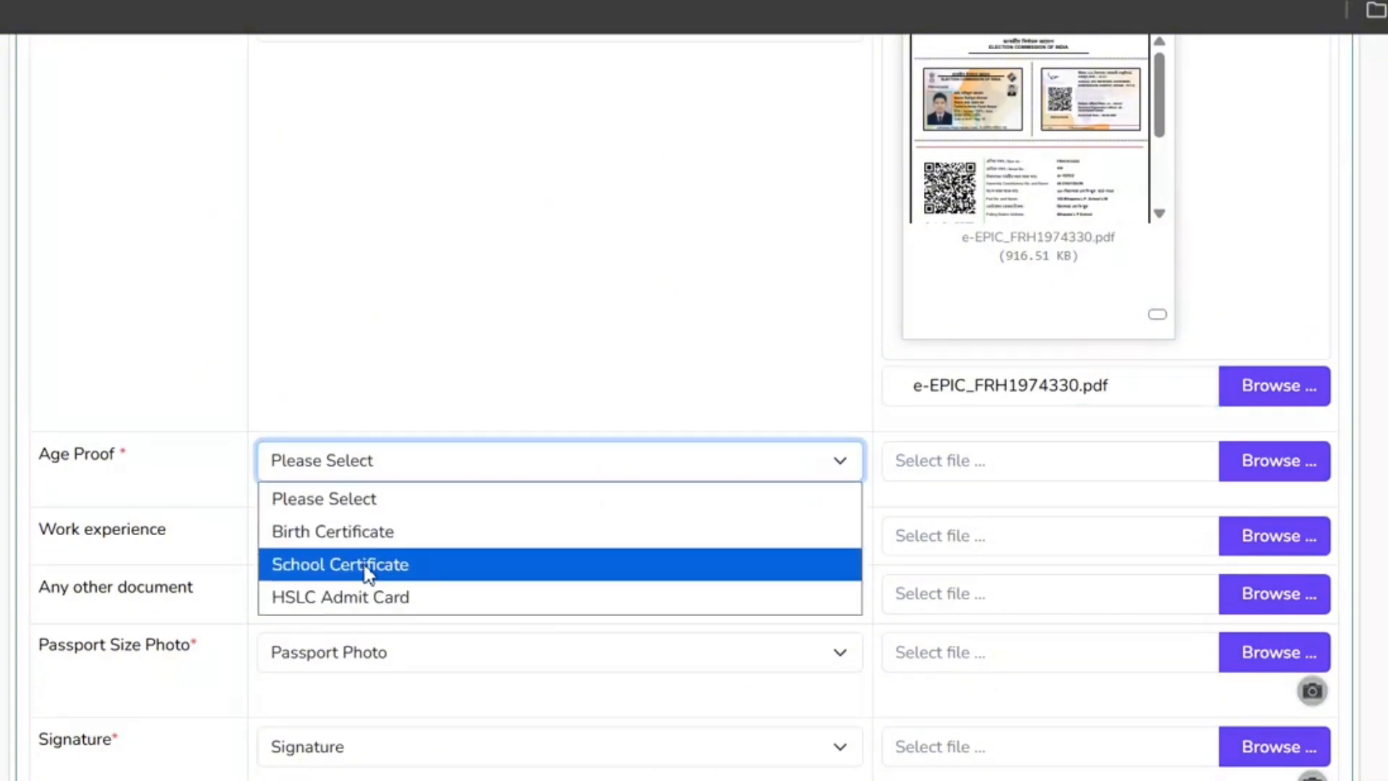
click(357, 597)
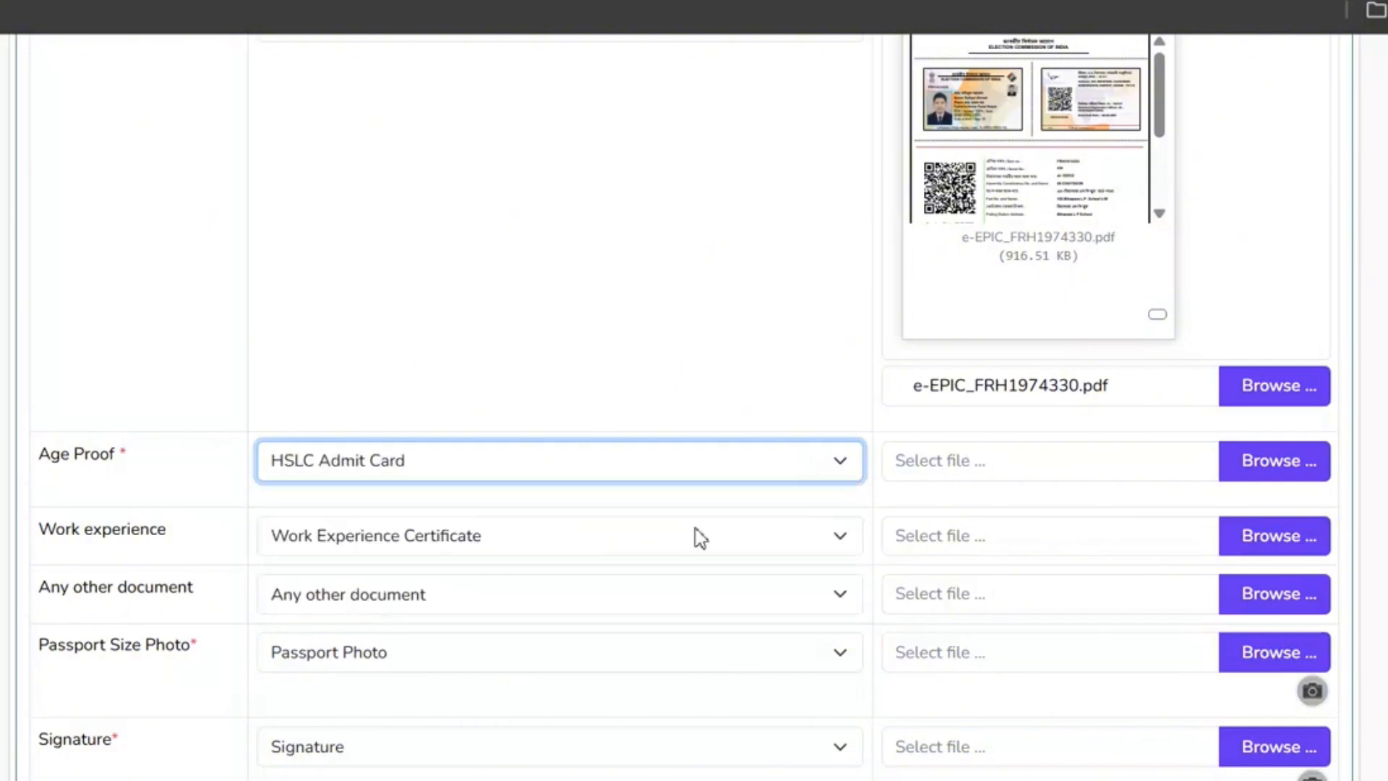
click(1276, 469)
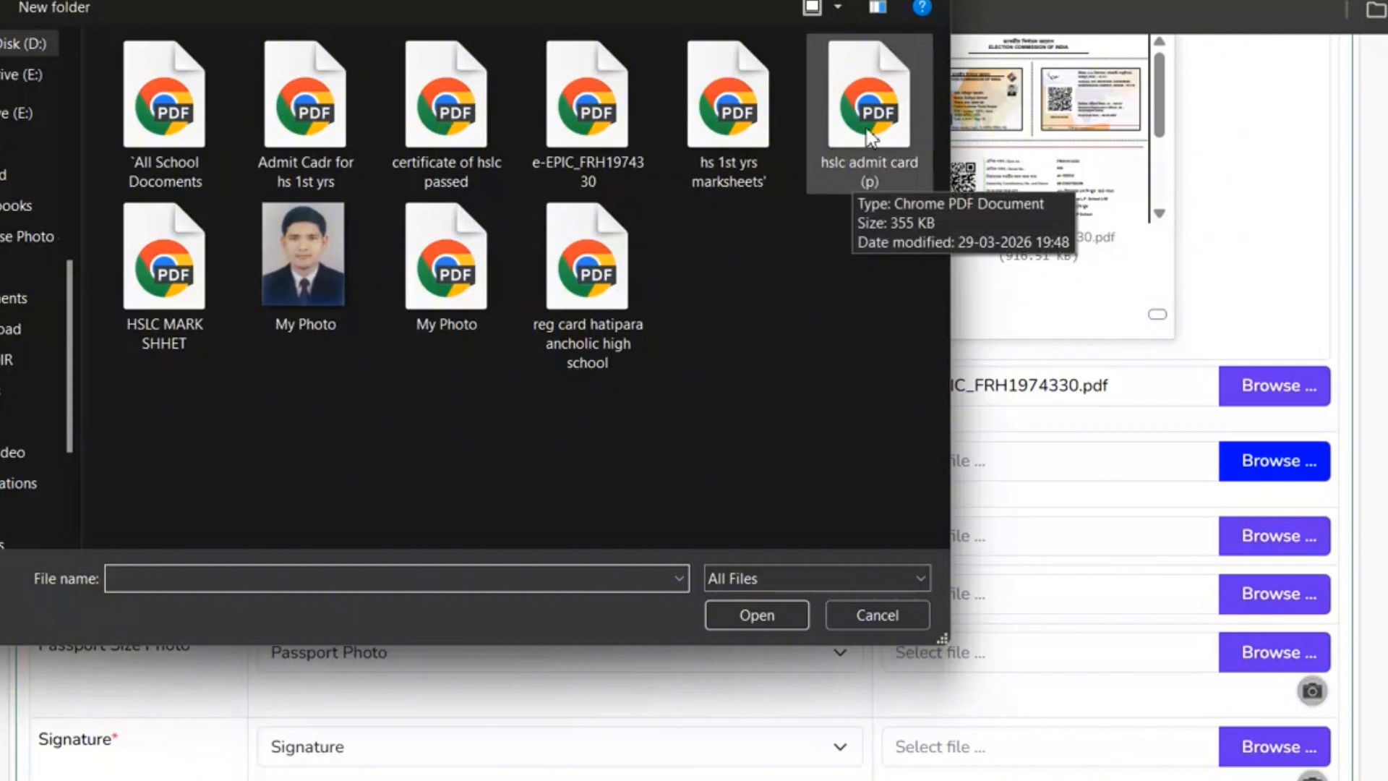
click(870, 181)
click(756, 614)
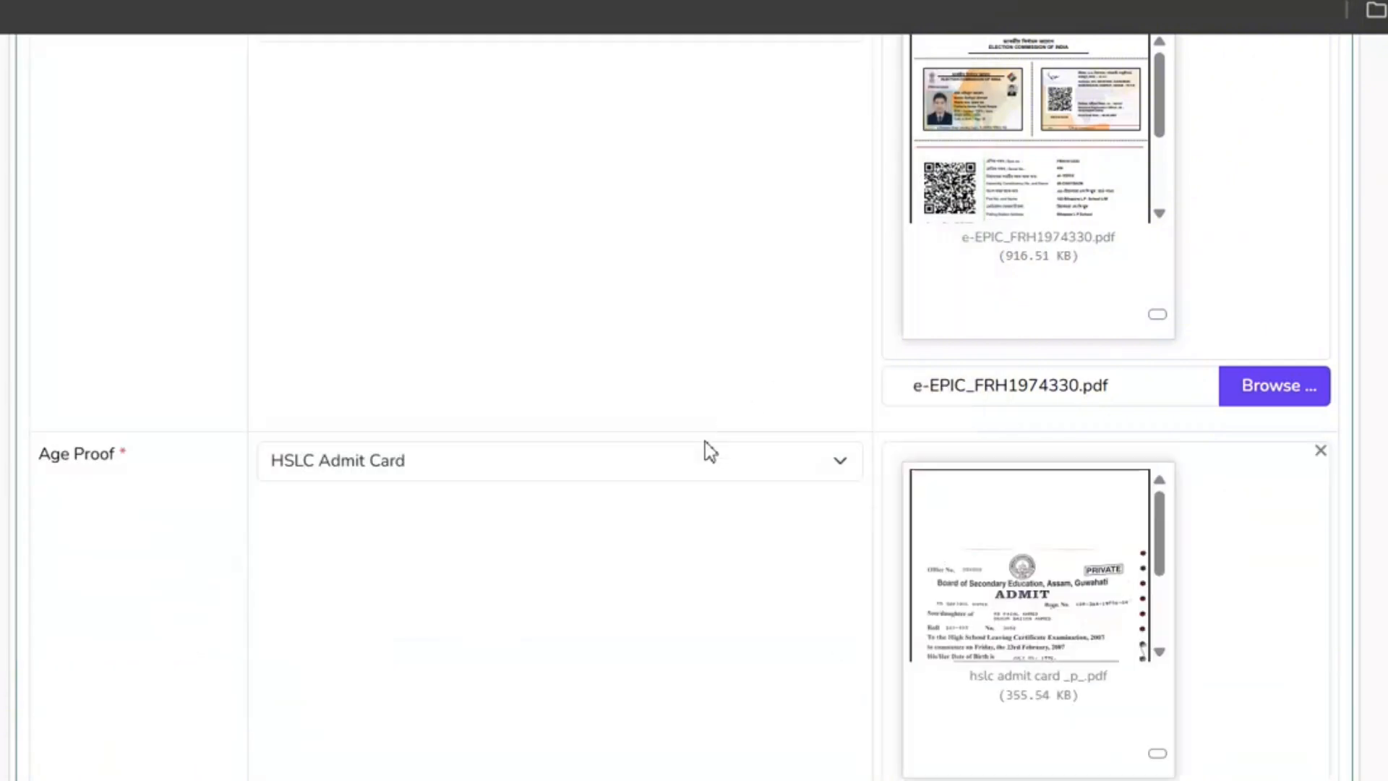
Step: Keep Passport Photo as the passport size photo document and upload the image "My Photo"
scroll(651, 470, down, 3)
scroll(670, 445, down, 2)
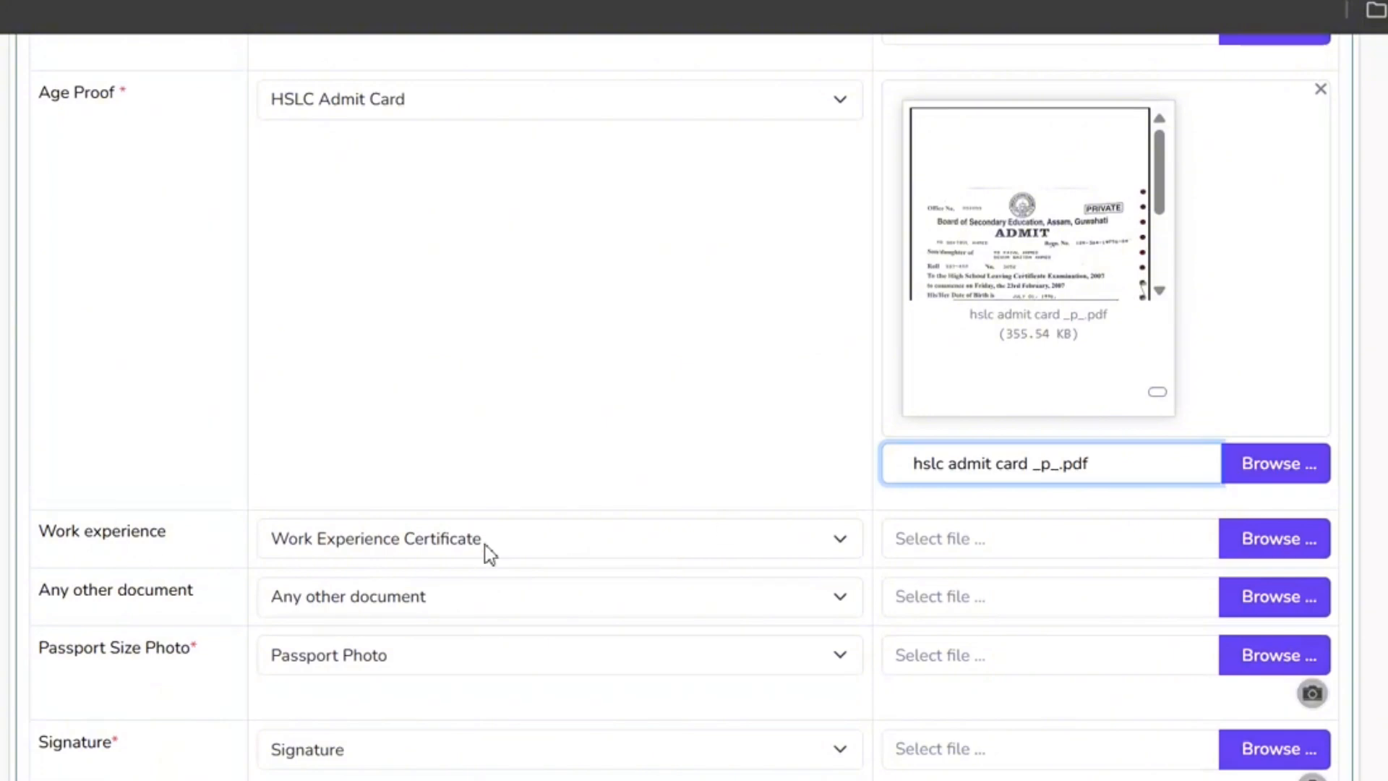
scroll(291, 512, down, 2)
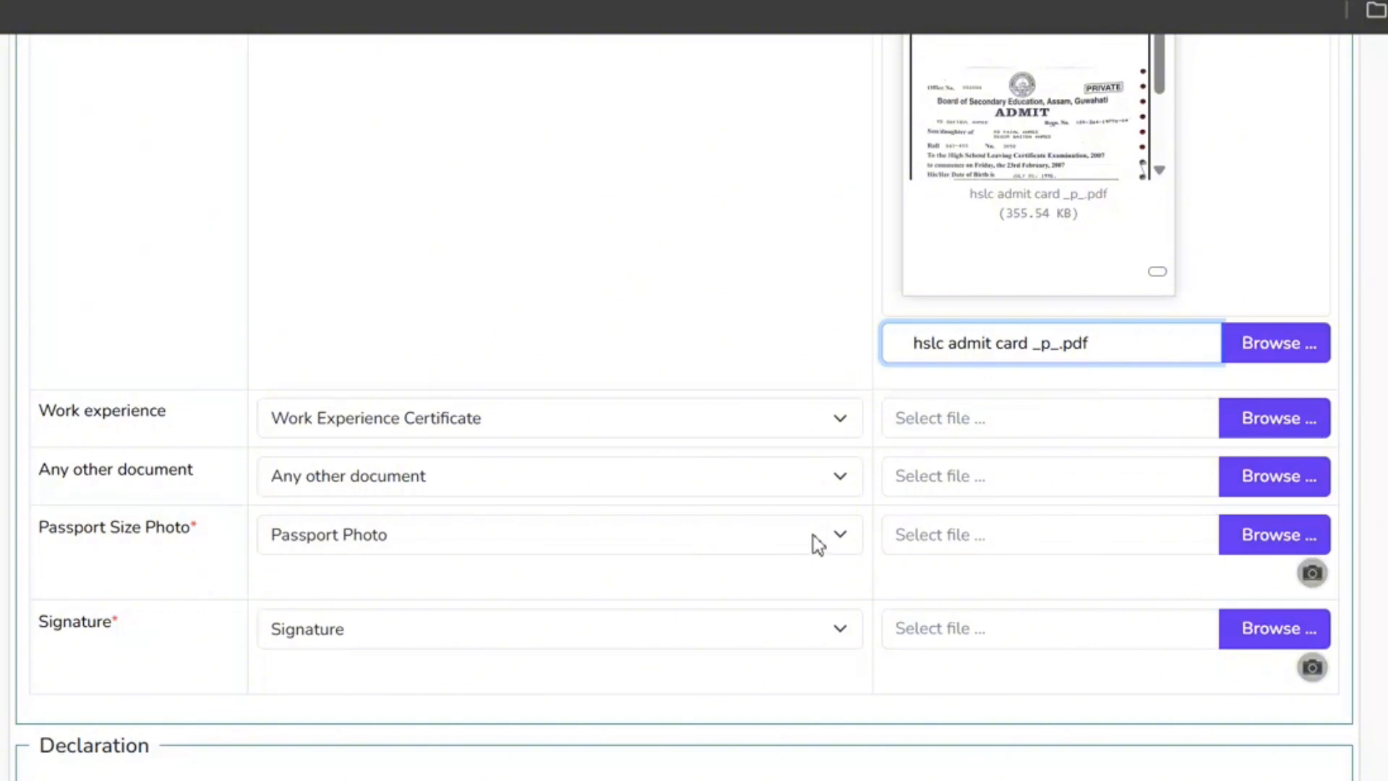
click(840, 540)
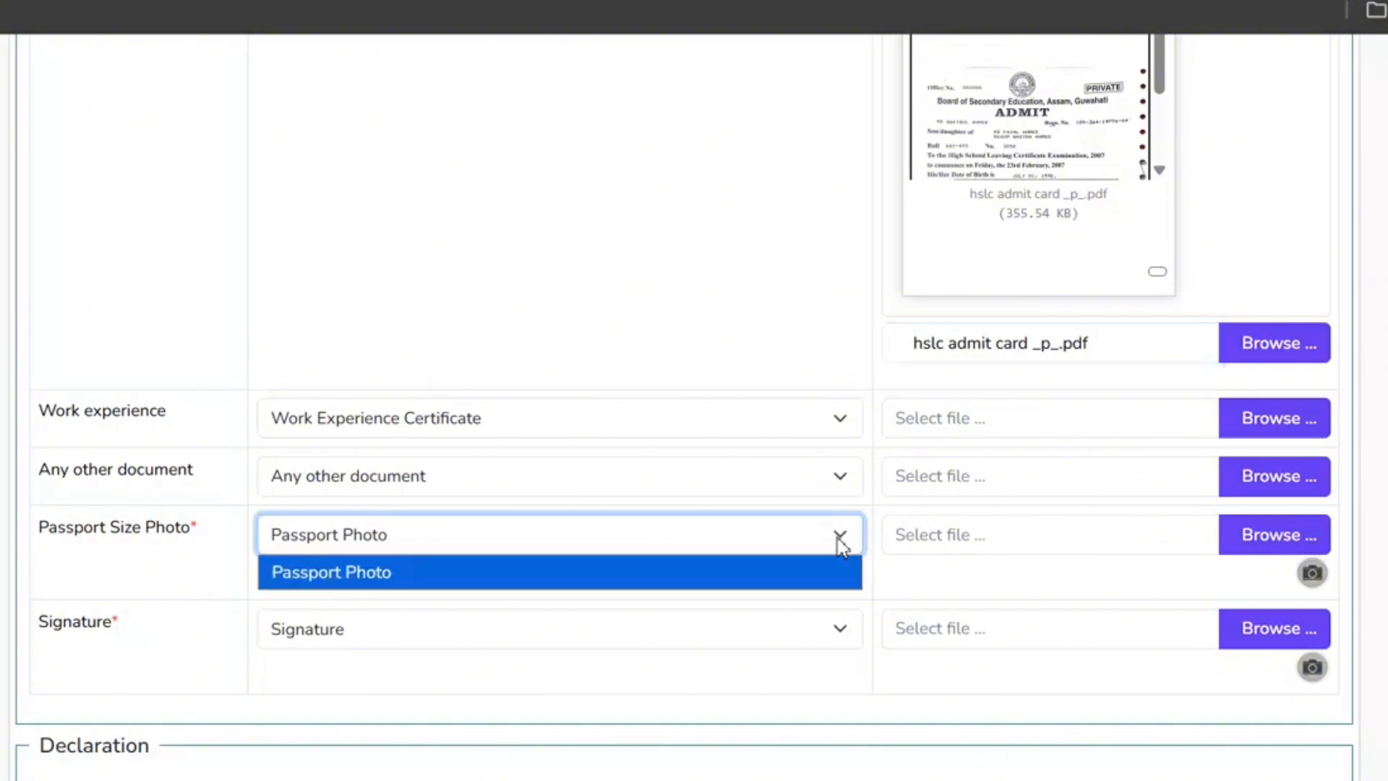
click(340, 575)
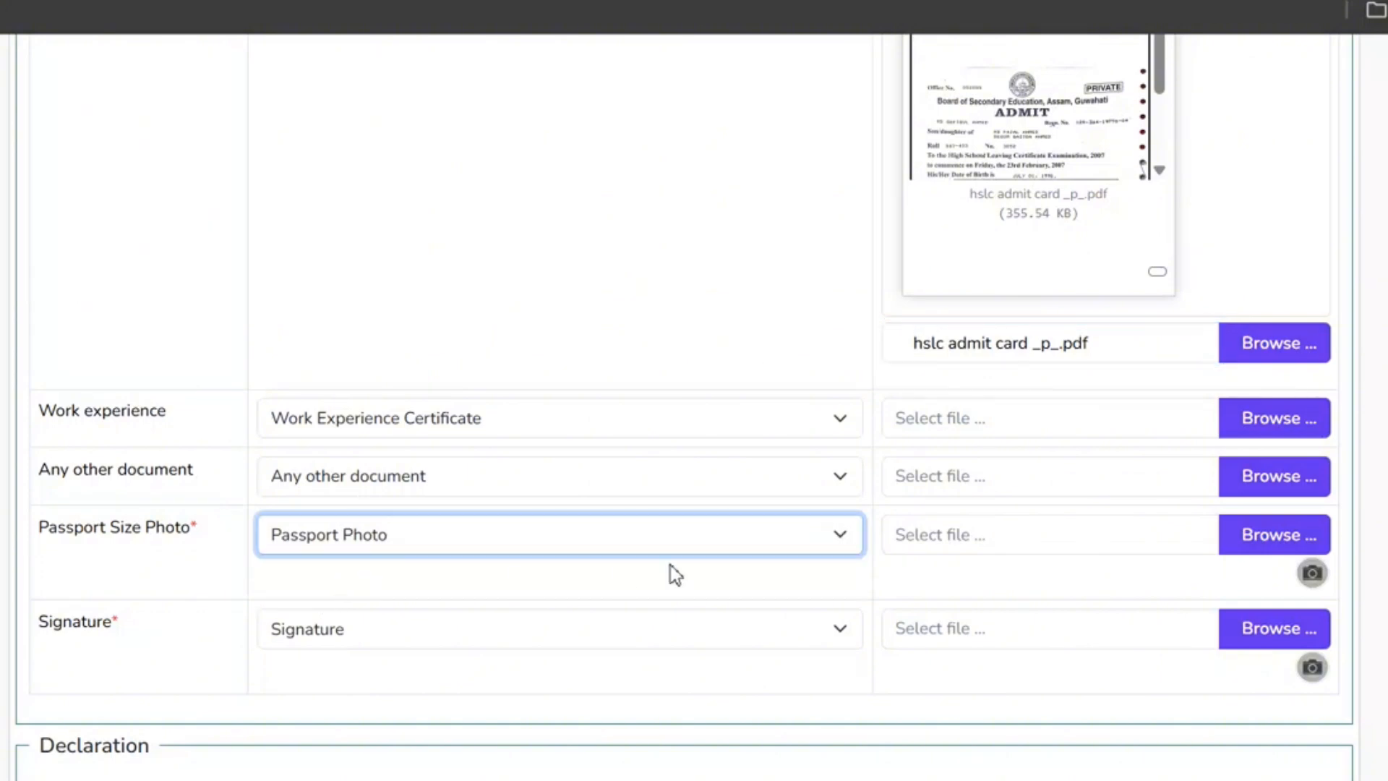
click(1276, 546)
click(170, 132)
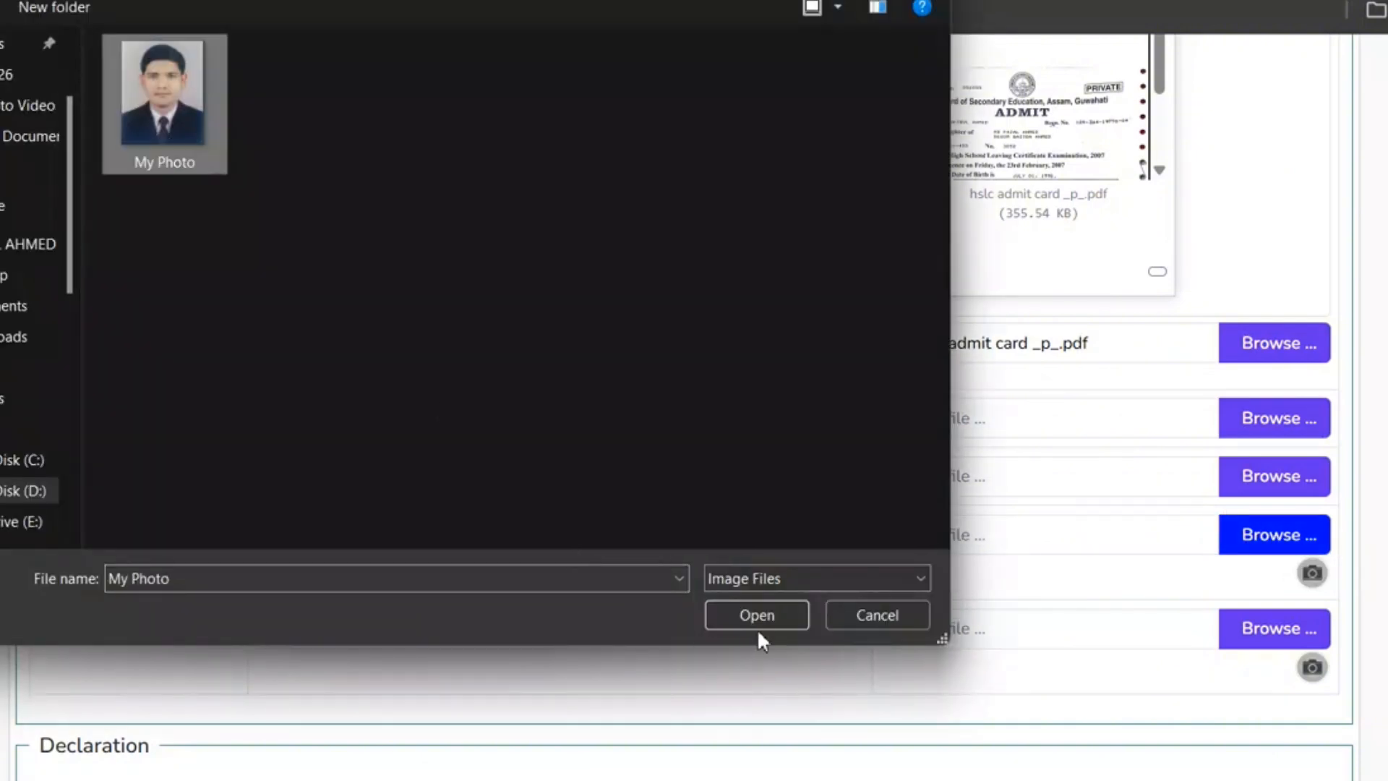
click(757, 625)
Step: Keep Signature as the signature document and upload the image "signature" for it
scroll(758, 620, down, 3)
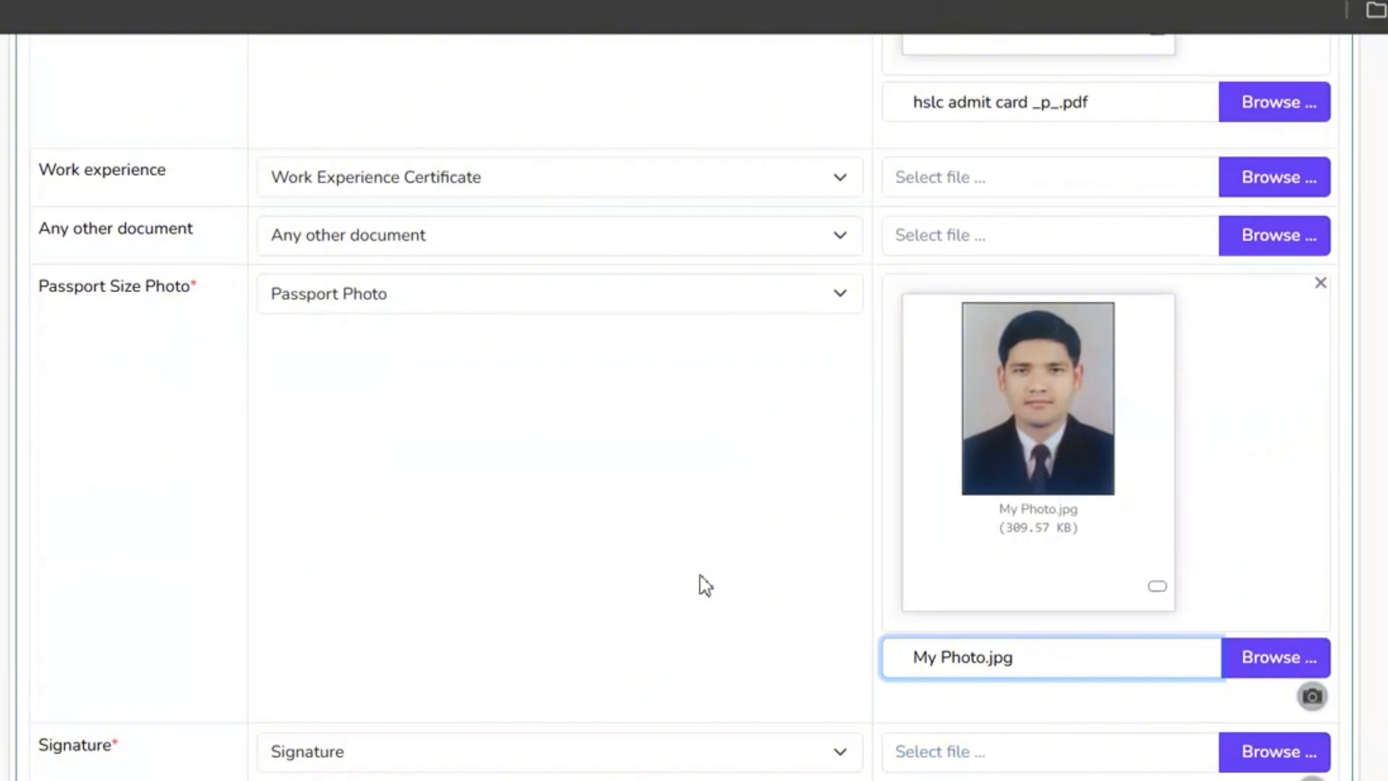
scroll(703, 582, down, 2)
click(403, 642)
click(403, 668)
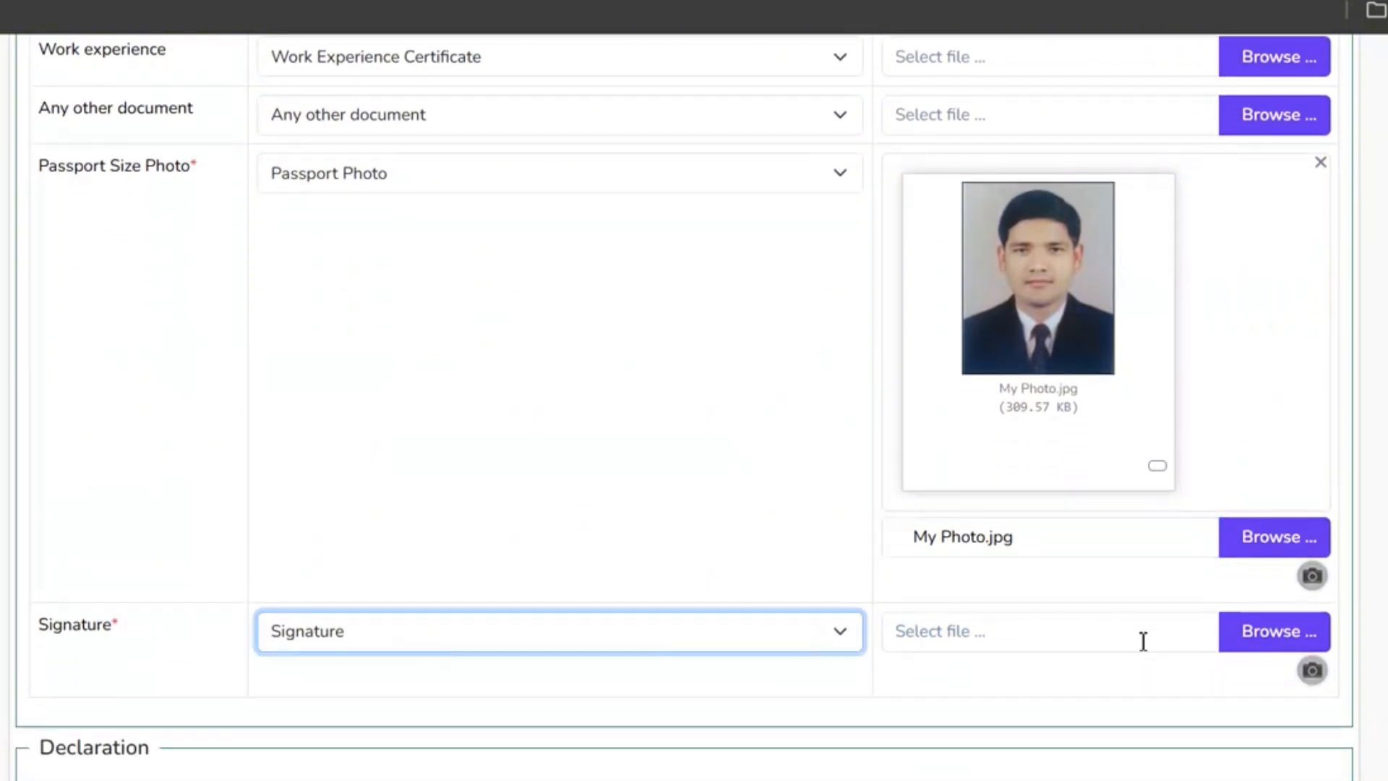
click(1262, 632)
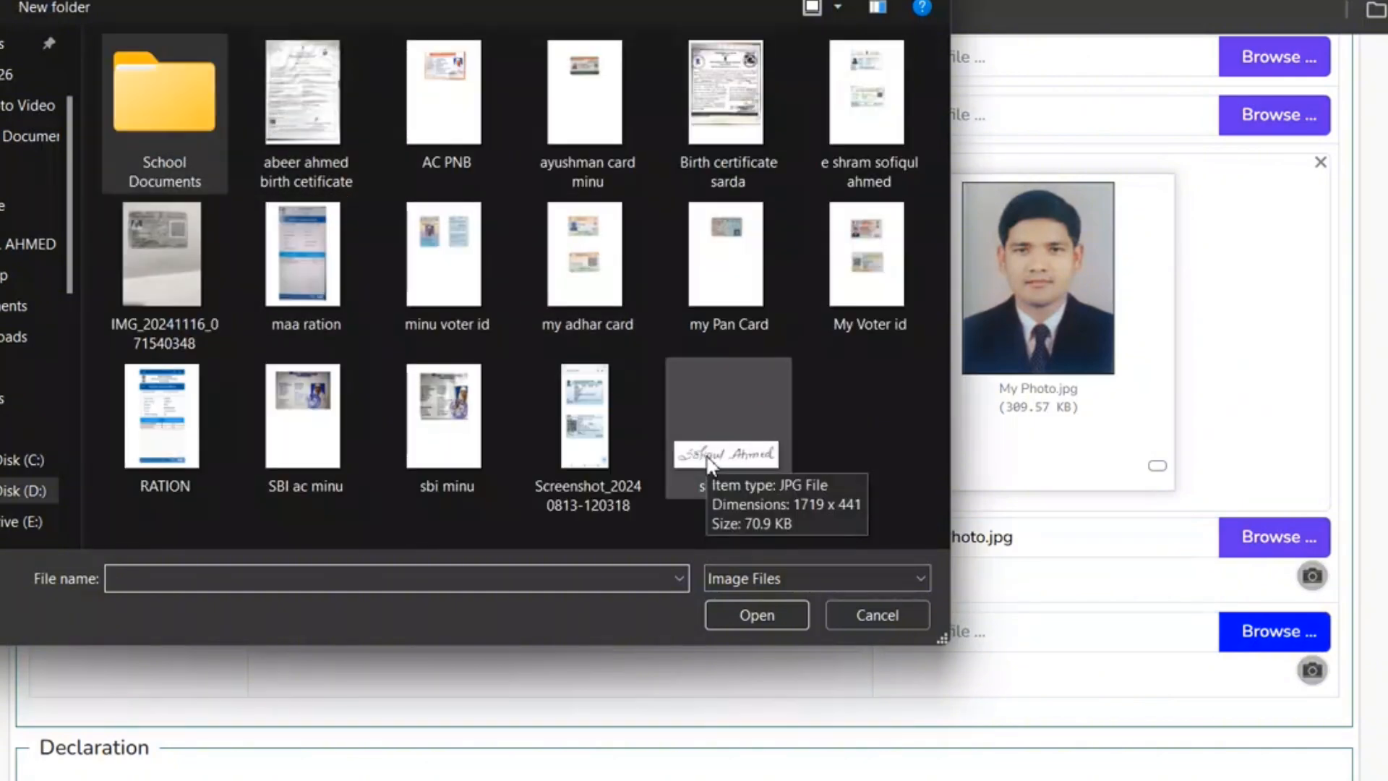
click(728, 434)
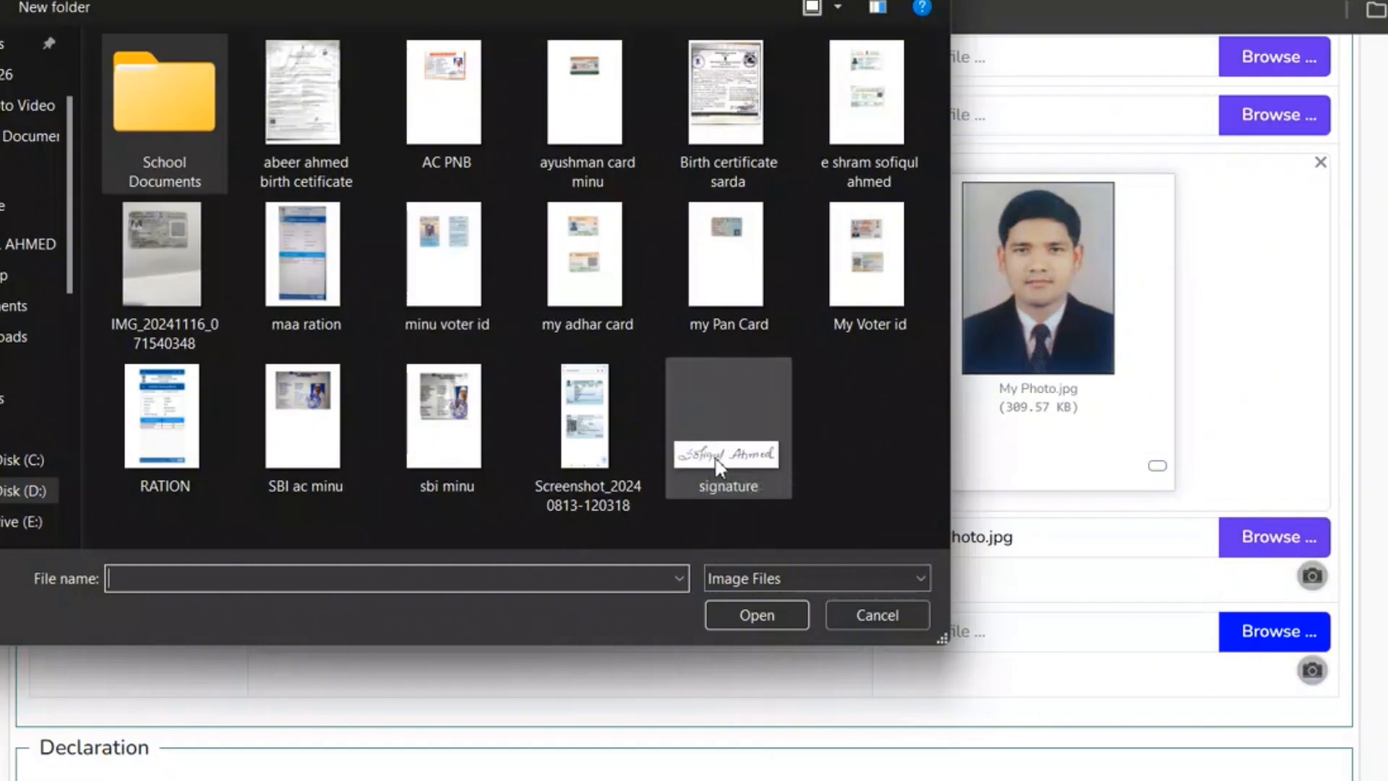
click(773, 618)
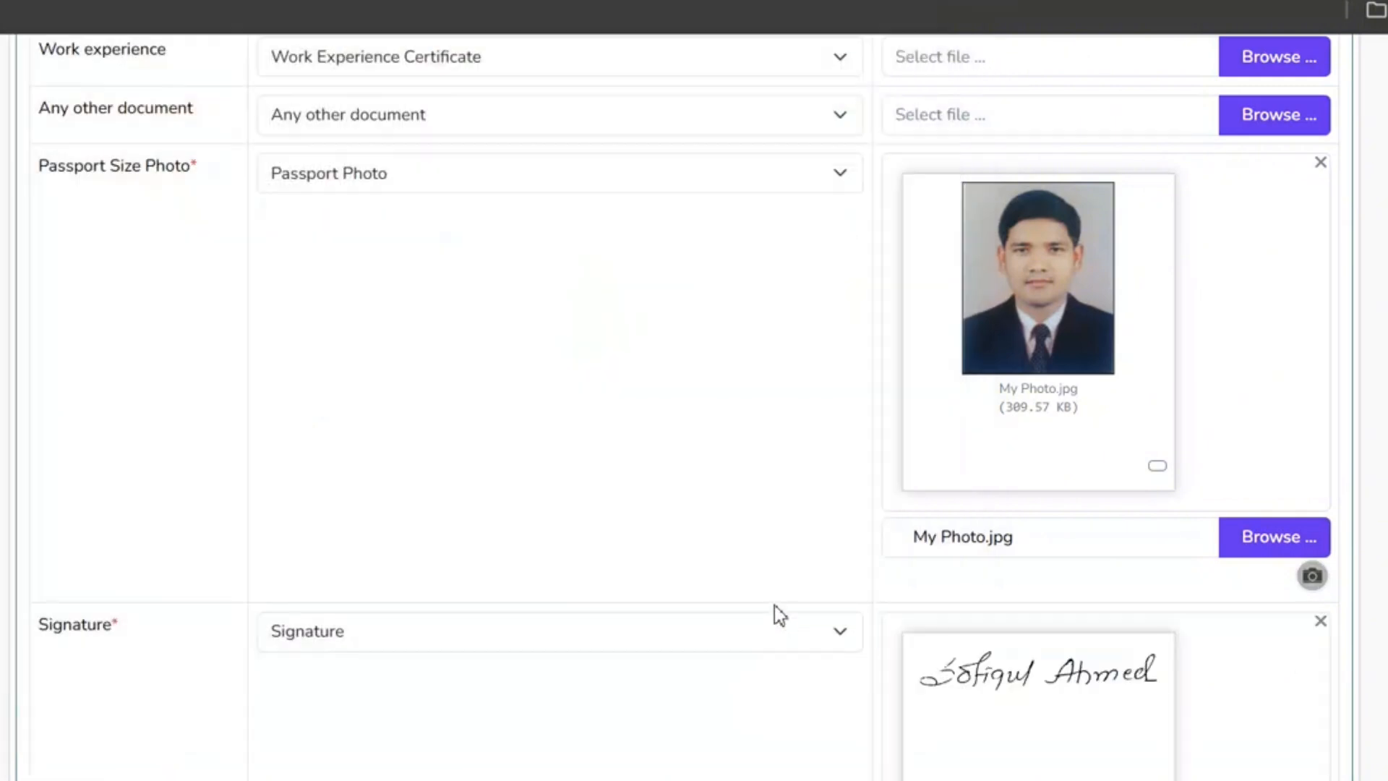
scroll(795, 593, down, 3)
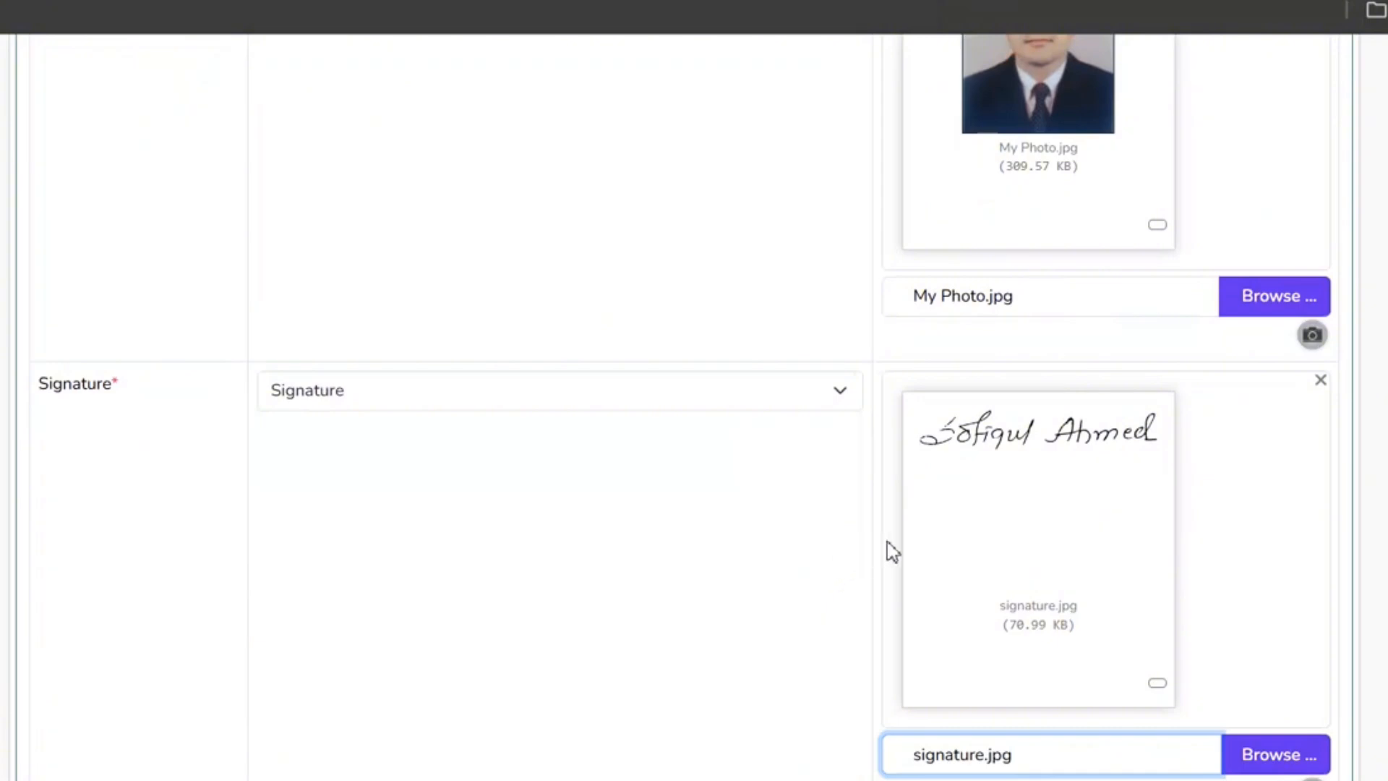
click(1258, 755)
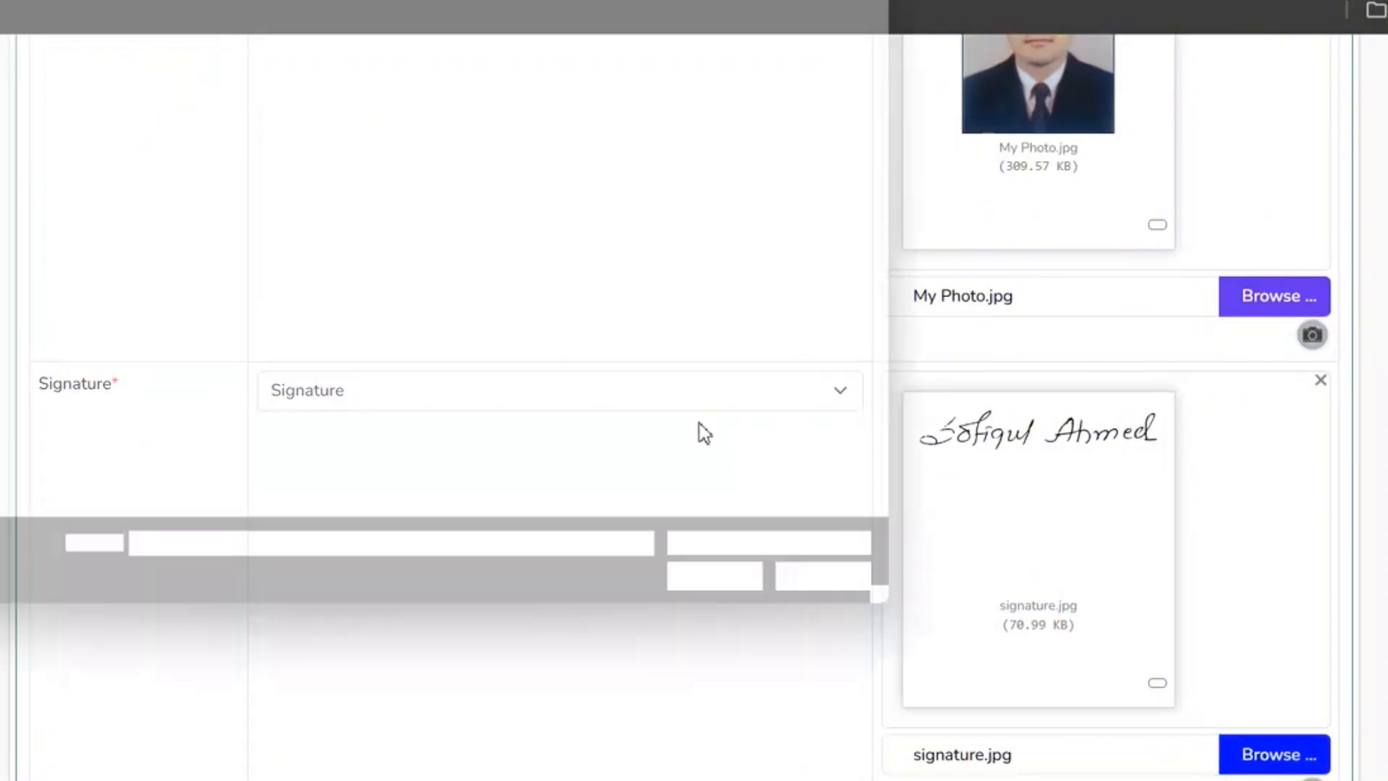
double_click(207, 118)
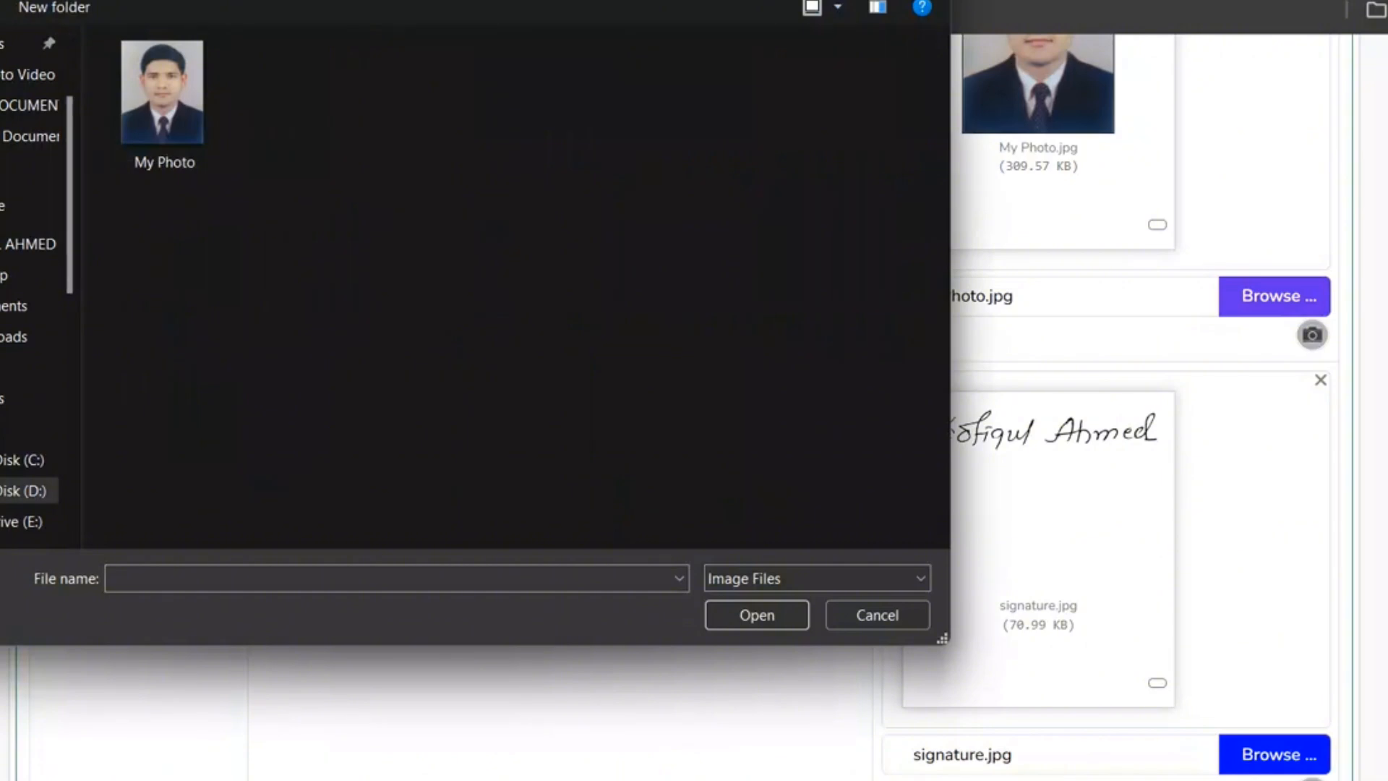
key(alt+Left)
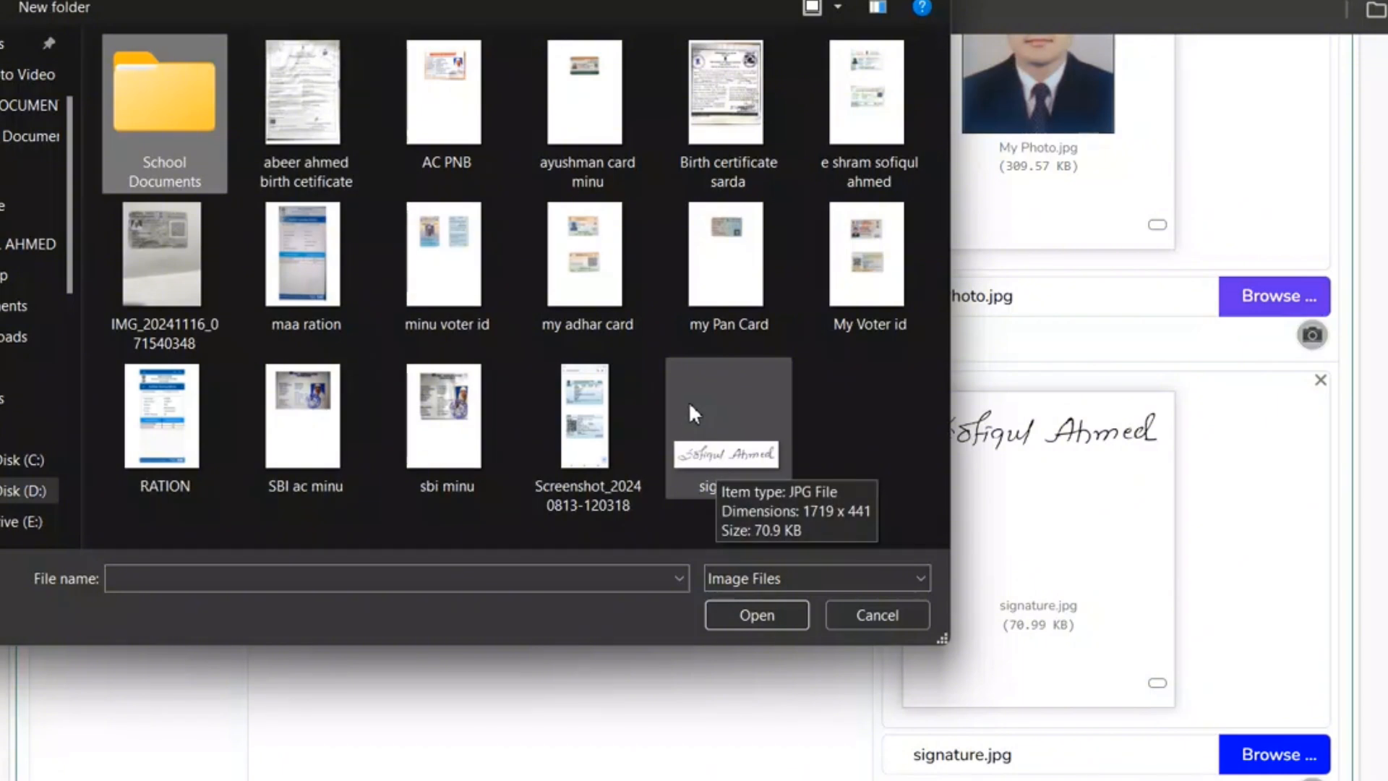
double_click(168, 127)
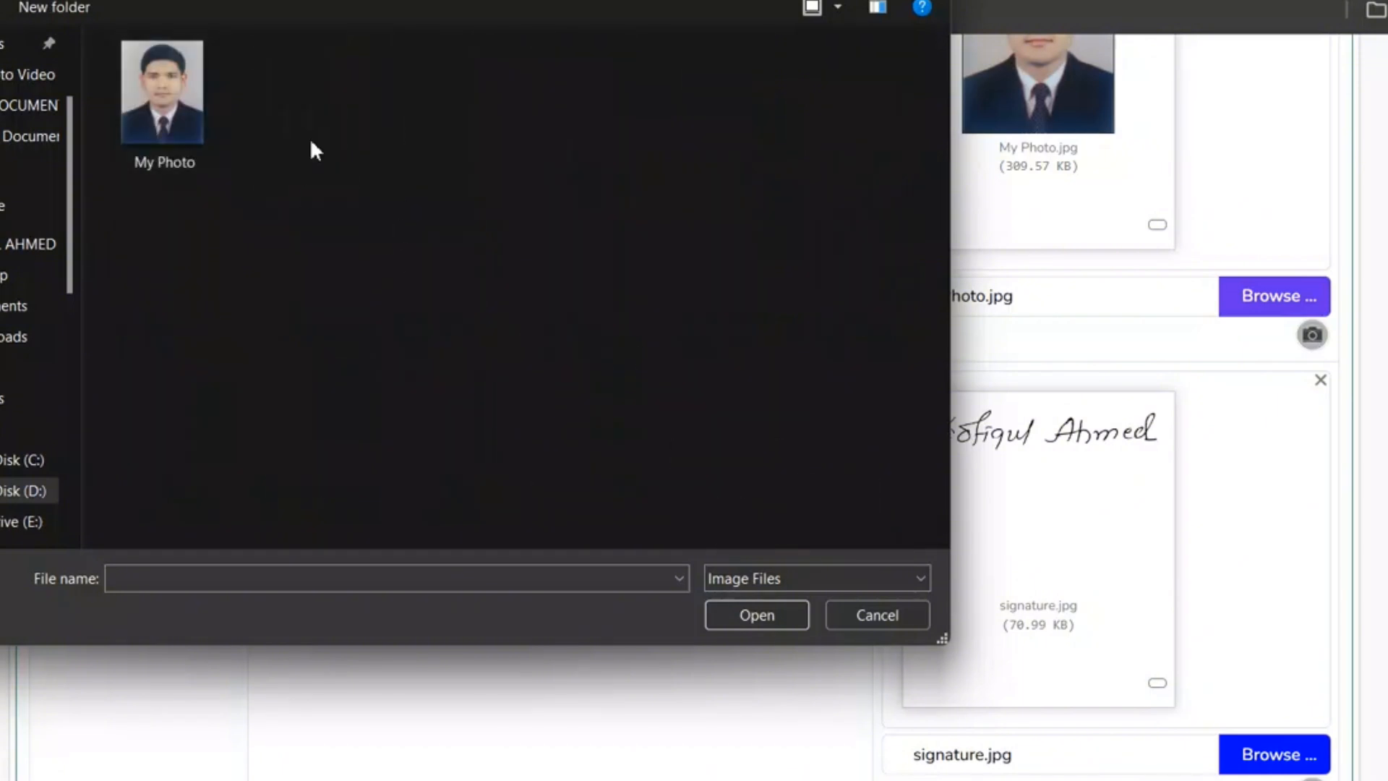
key(alt+Left)
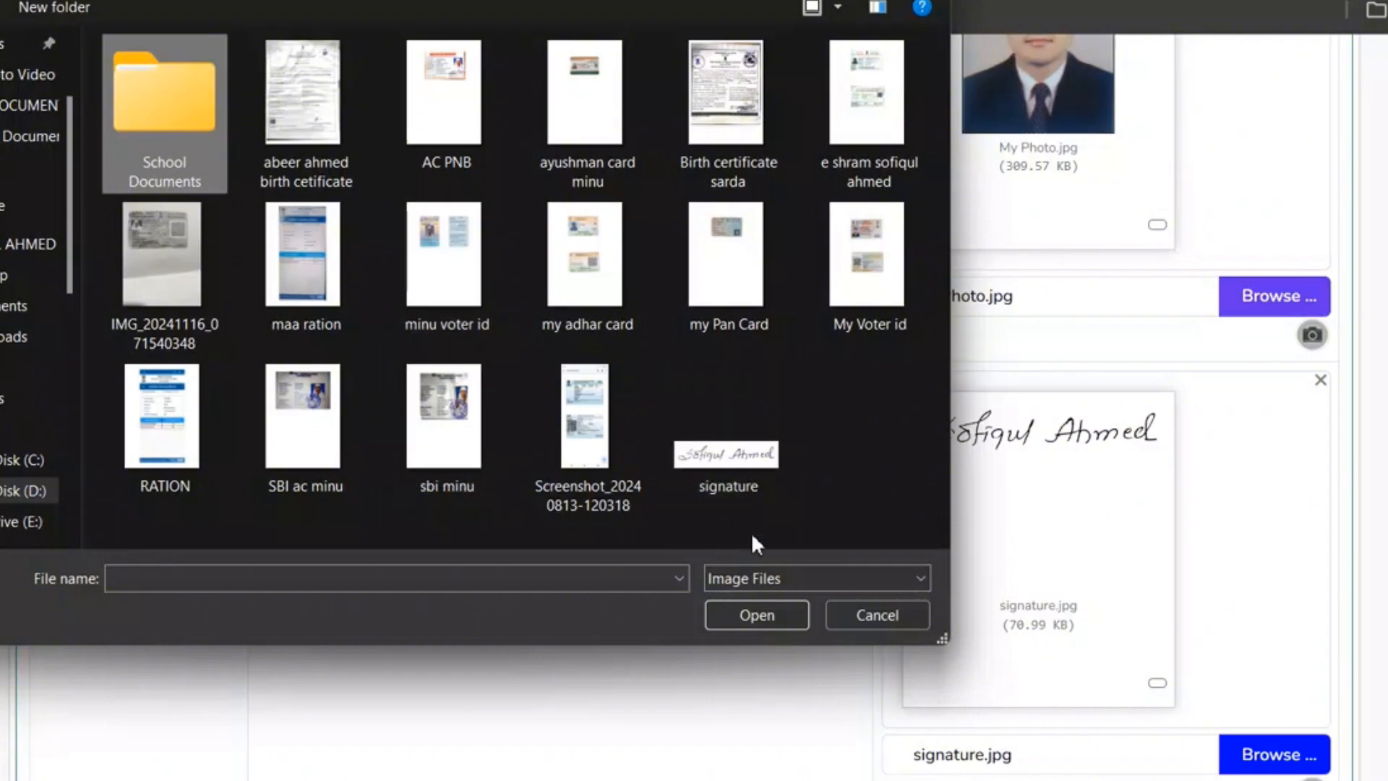
click(879, 615)
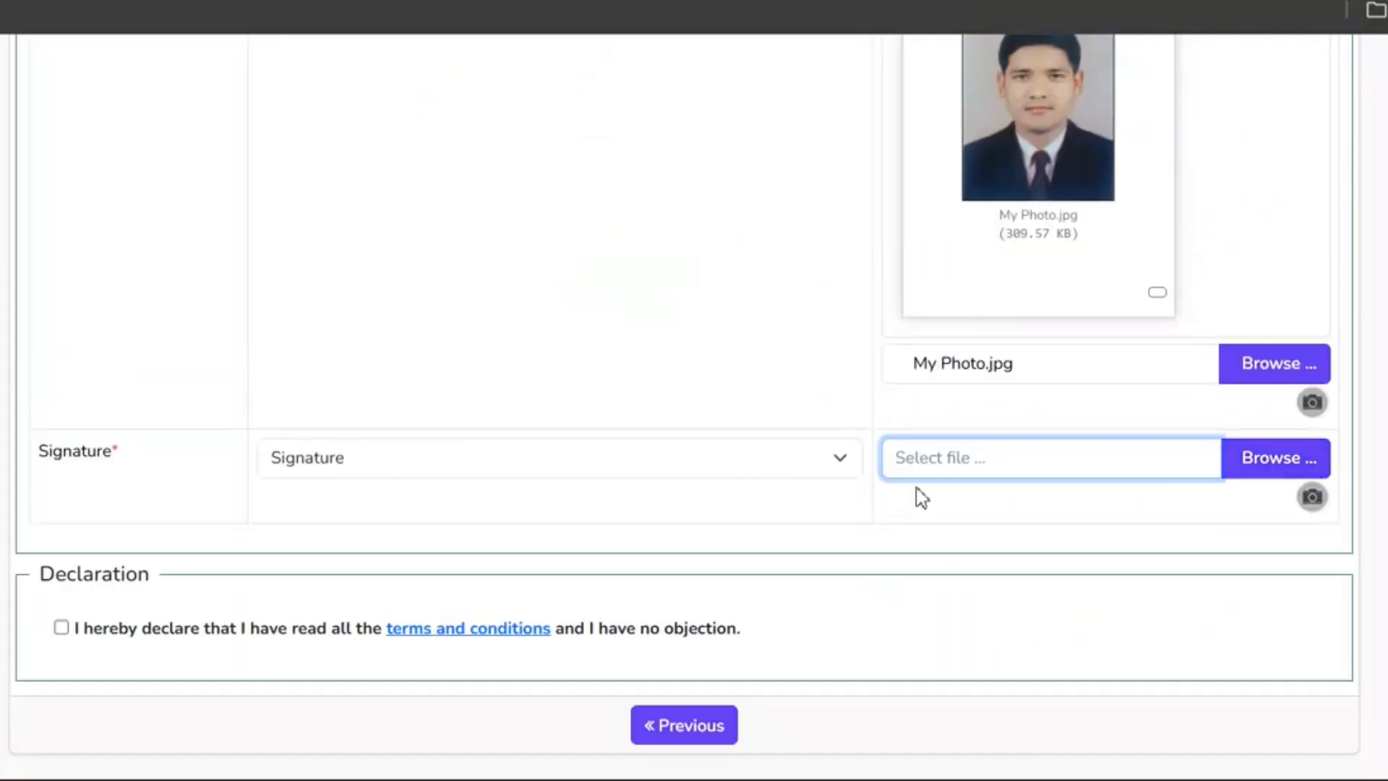
Step: Upload the image "signature" for the signature enclosure, accept the declaration and save to continue to the preview
click(1270, 460)
click(739, 501)
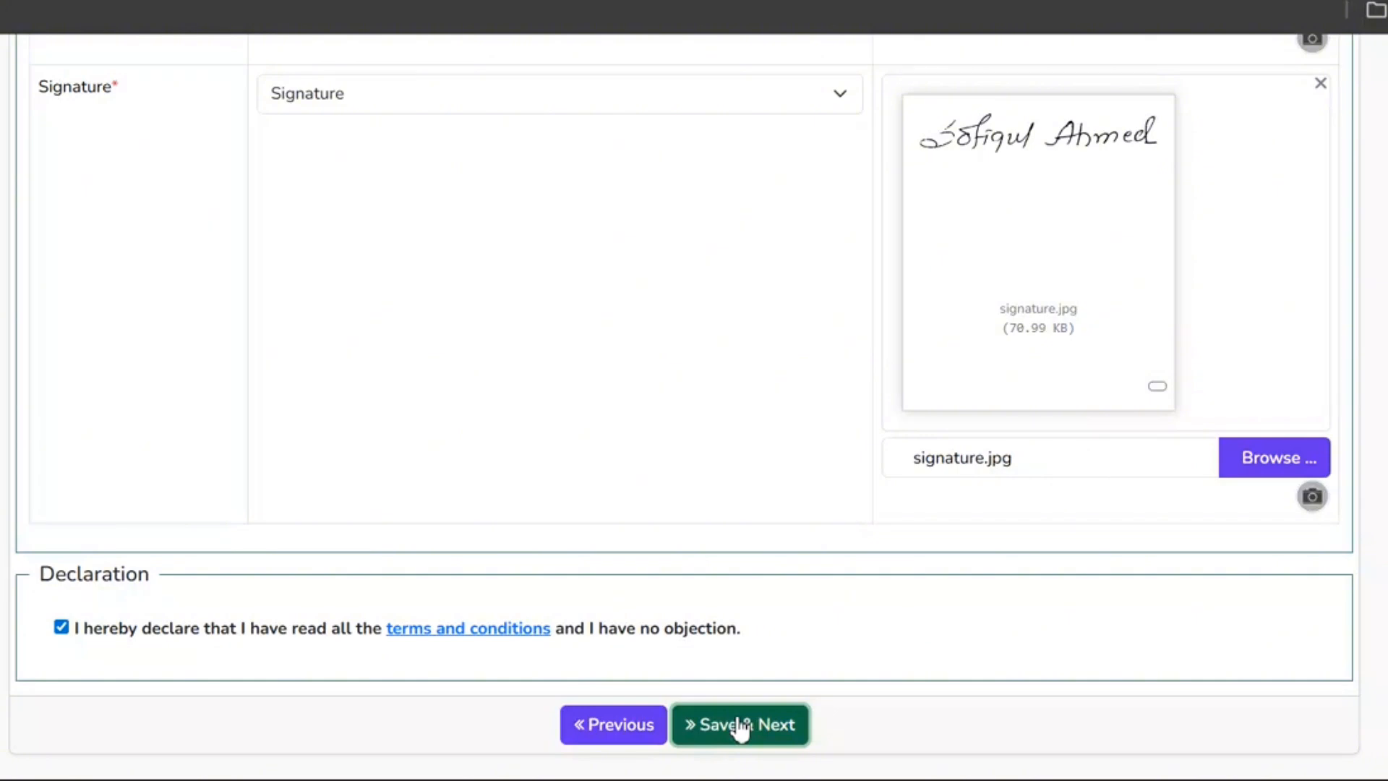
scroll(739, 726, up, 13)
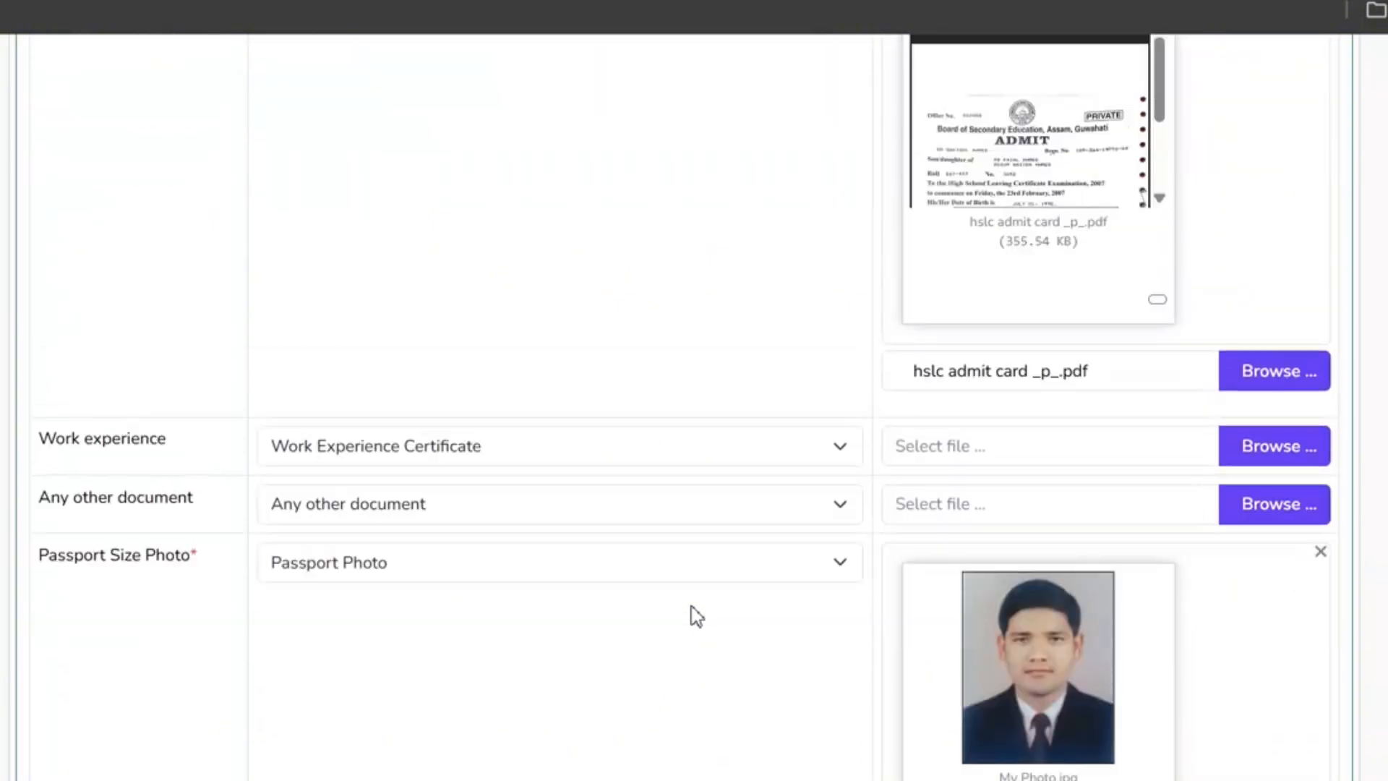
scroll(576, 577, up, 6)
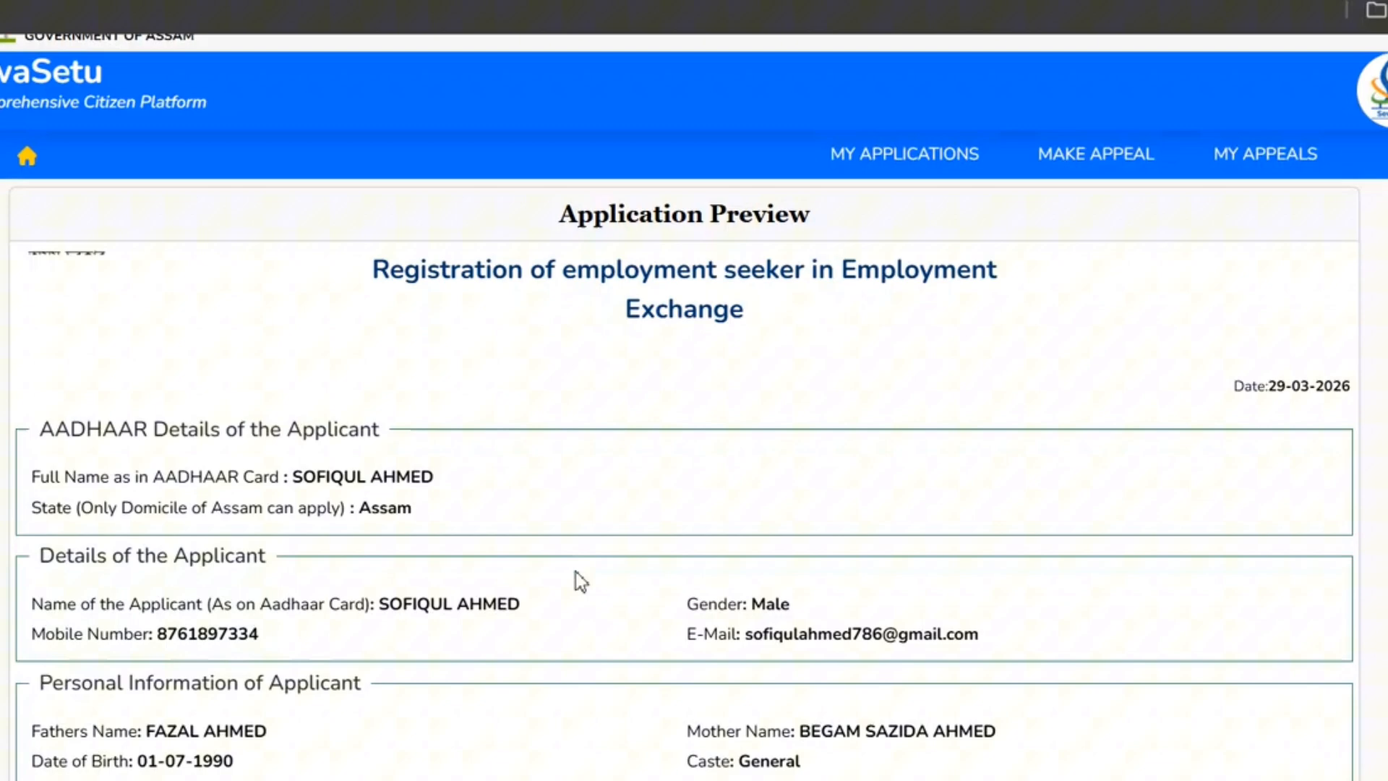
Step: Review the application preview and save it as a PDF named "Sewa Setu _ Preview EXCHANGE"
scroll(480, 579, down, 5)
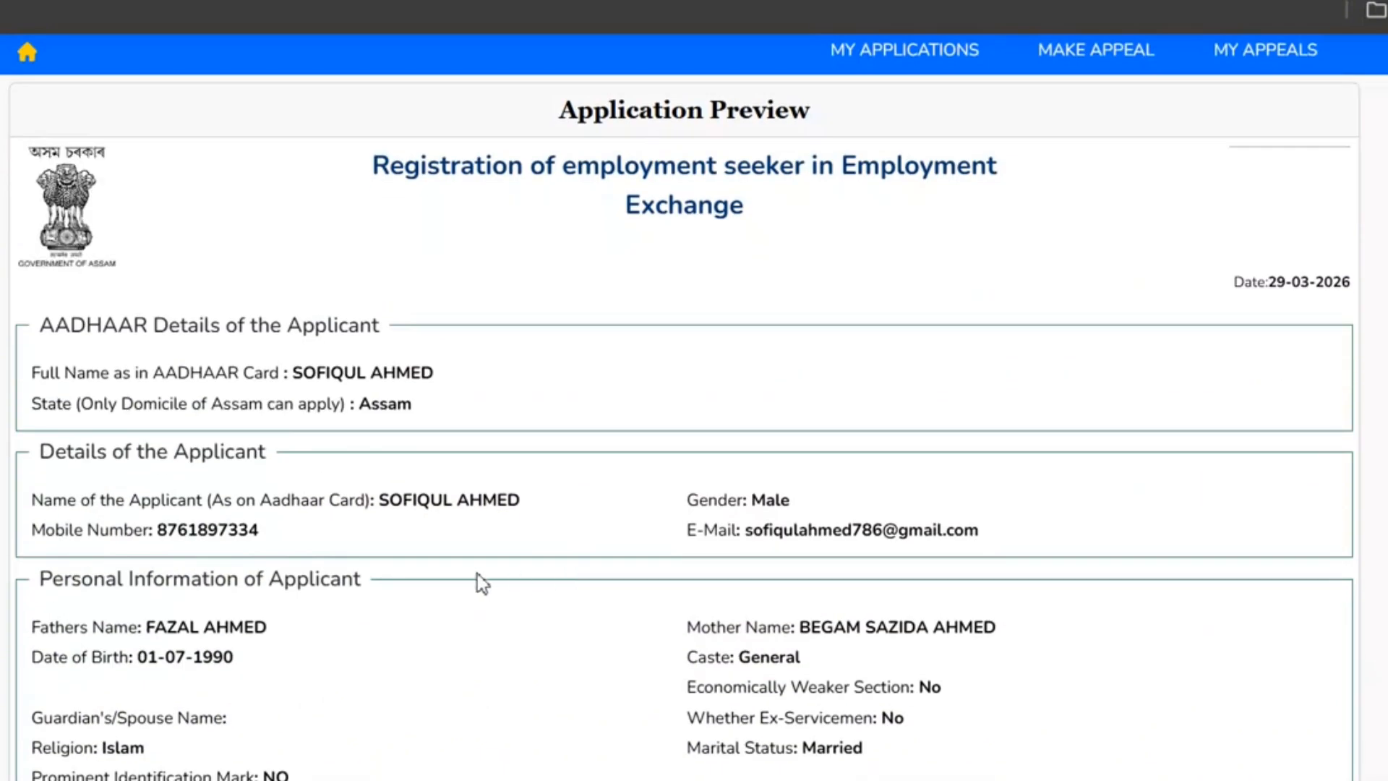
scroll(472, 551, down, 12)
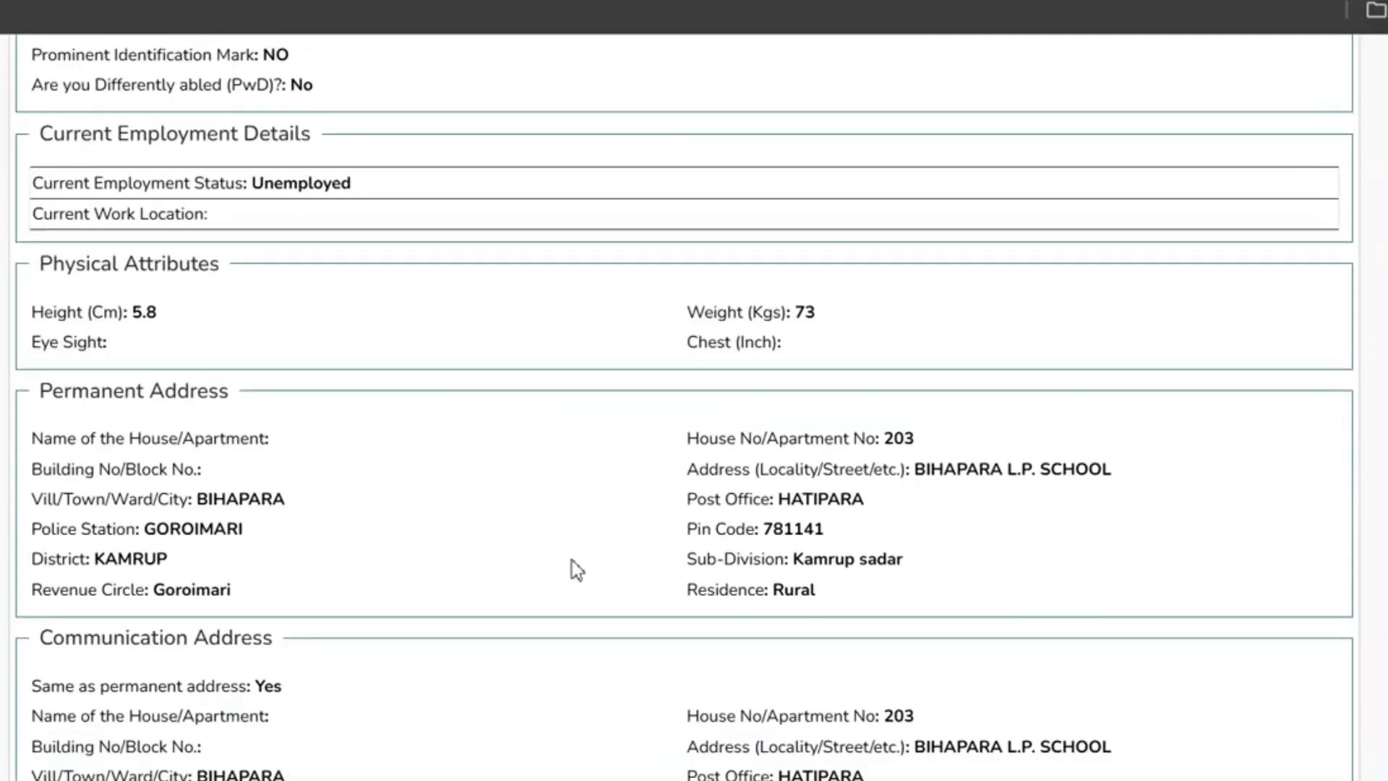
scroll(457, 568, down, 13)
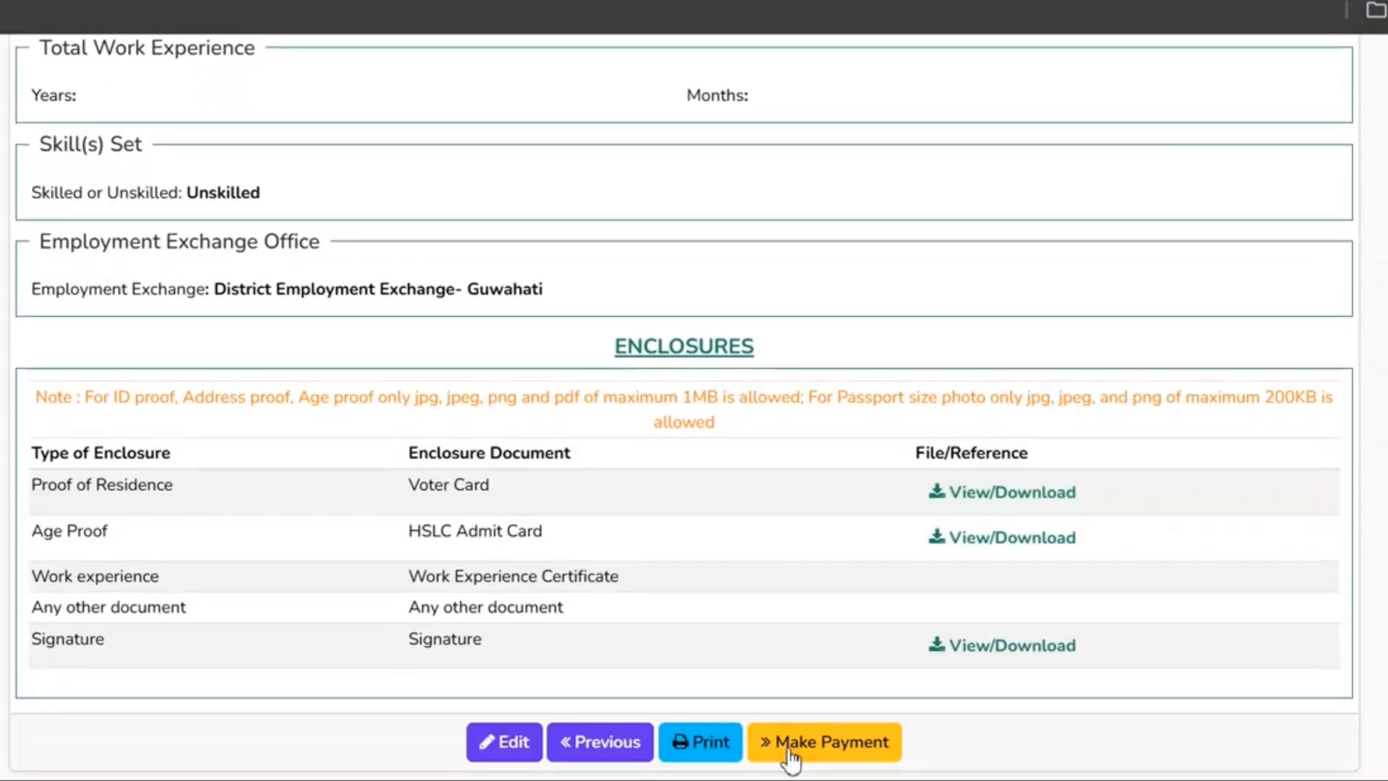
click(705, 742)
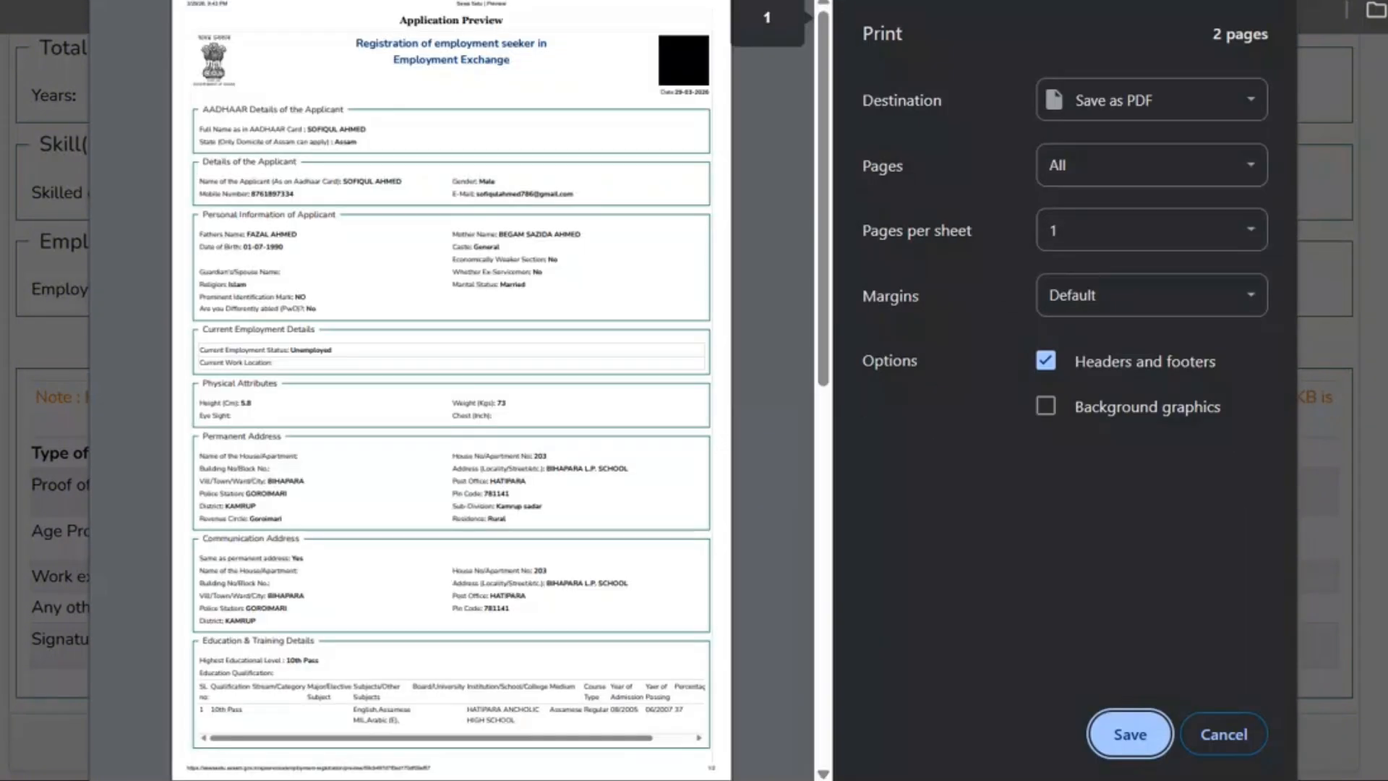
click(1133, 752)
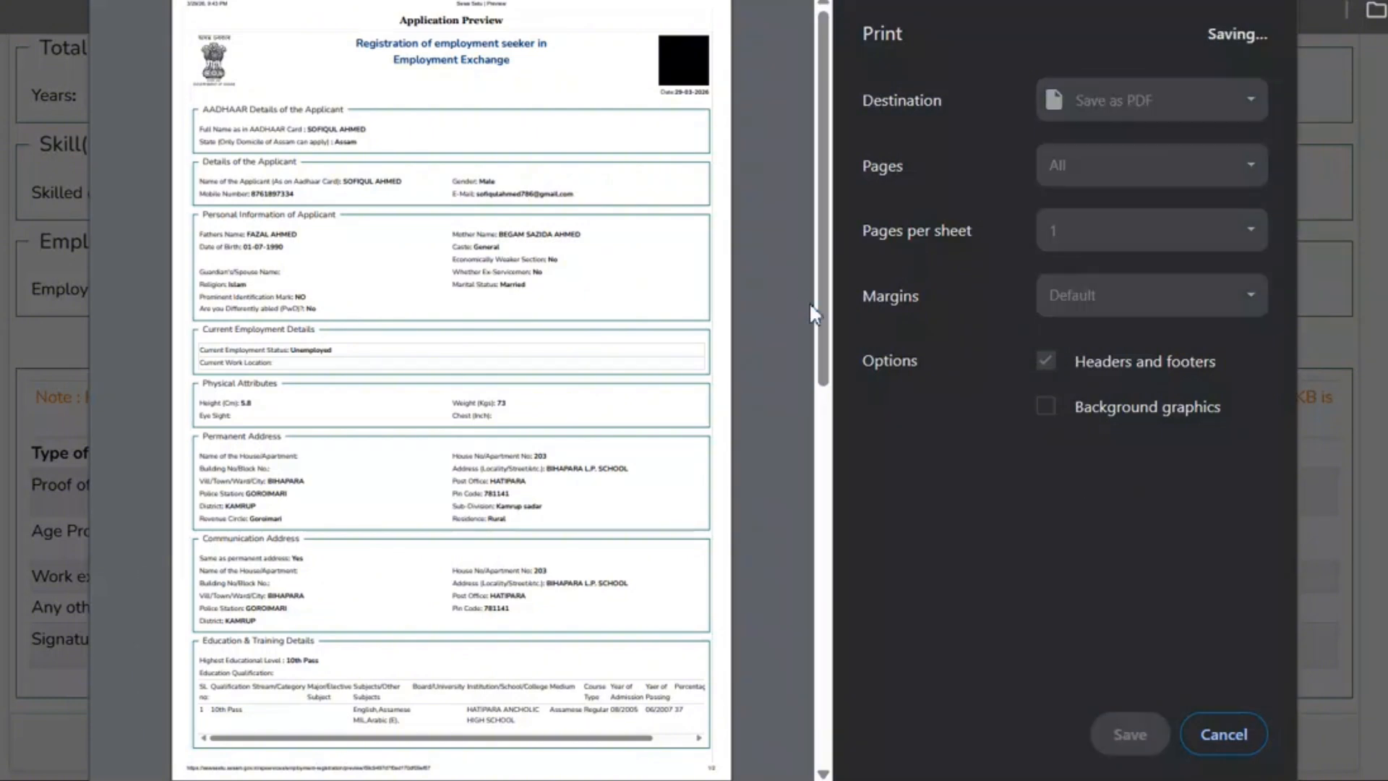
click(298, 532)
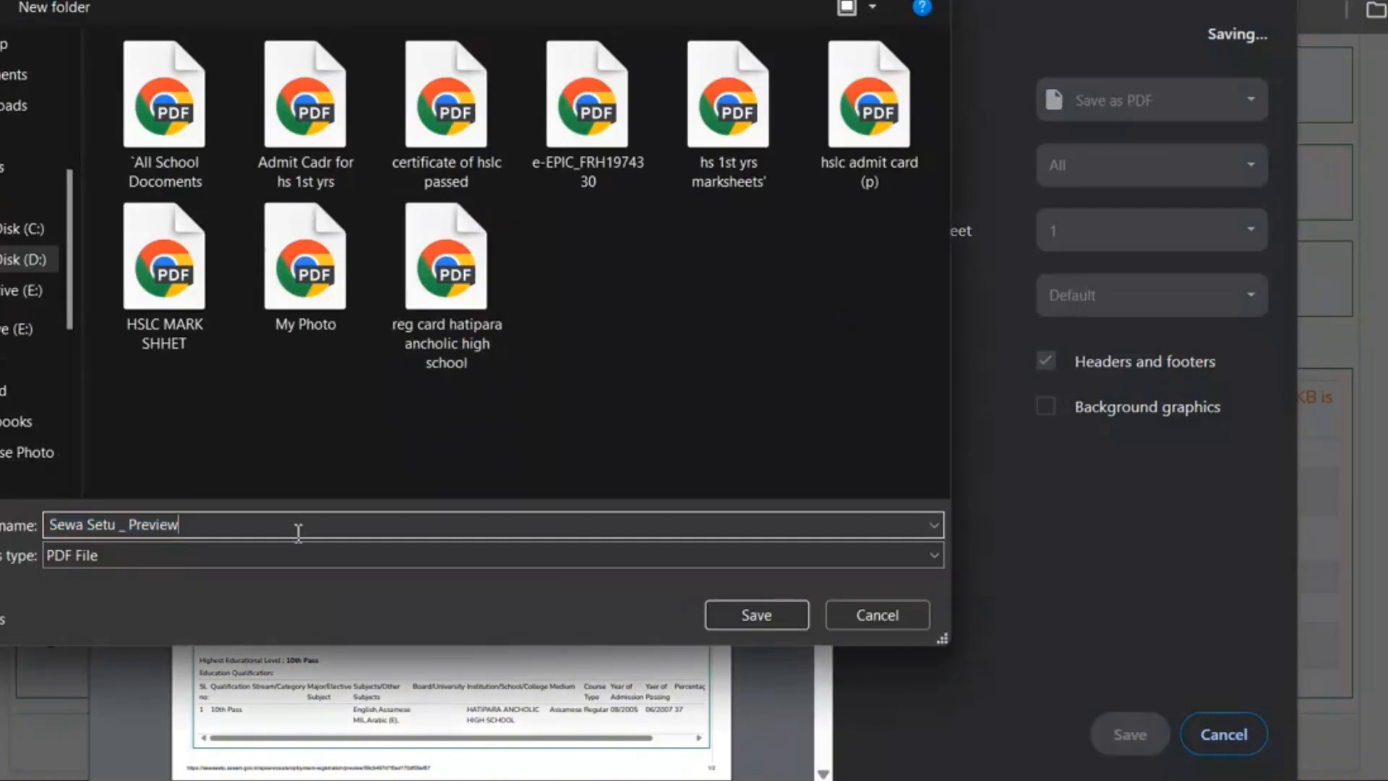
text(EXCHANGE)
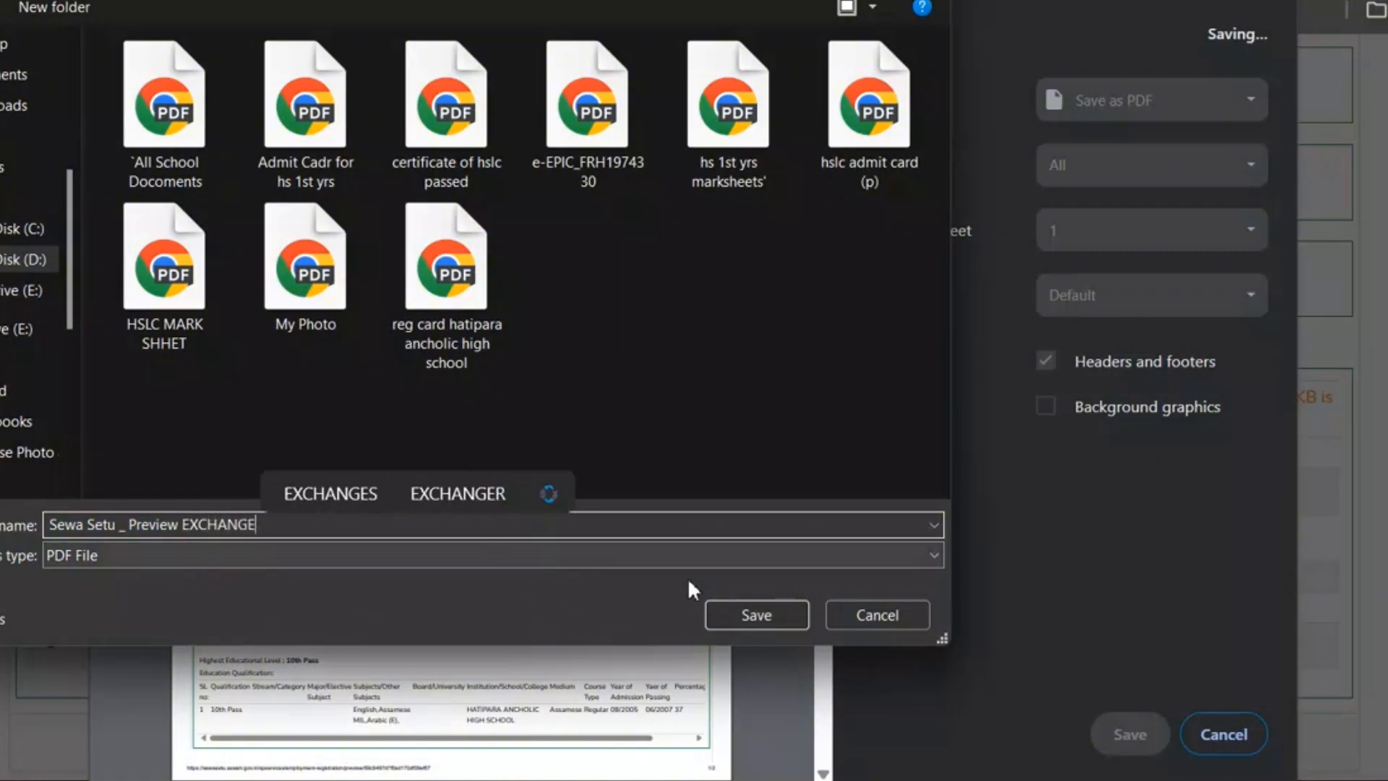
click(752, 620)
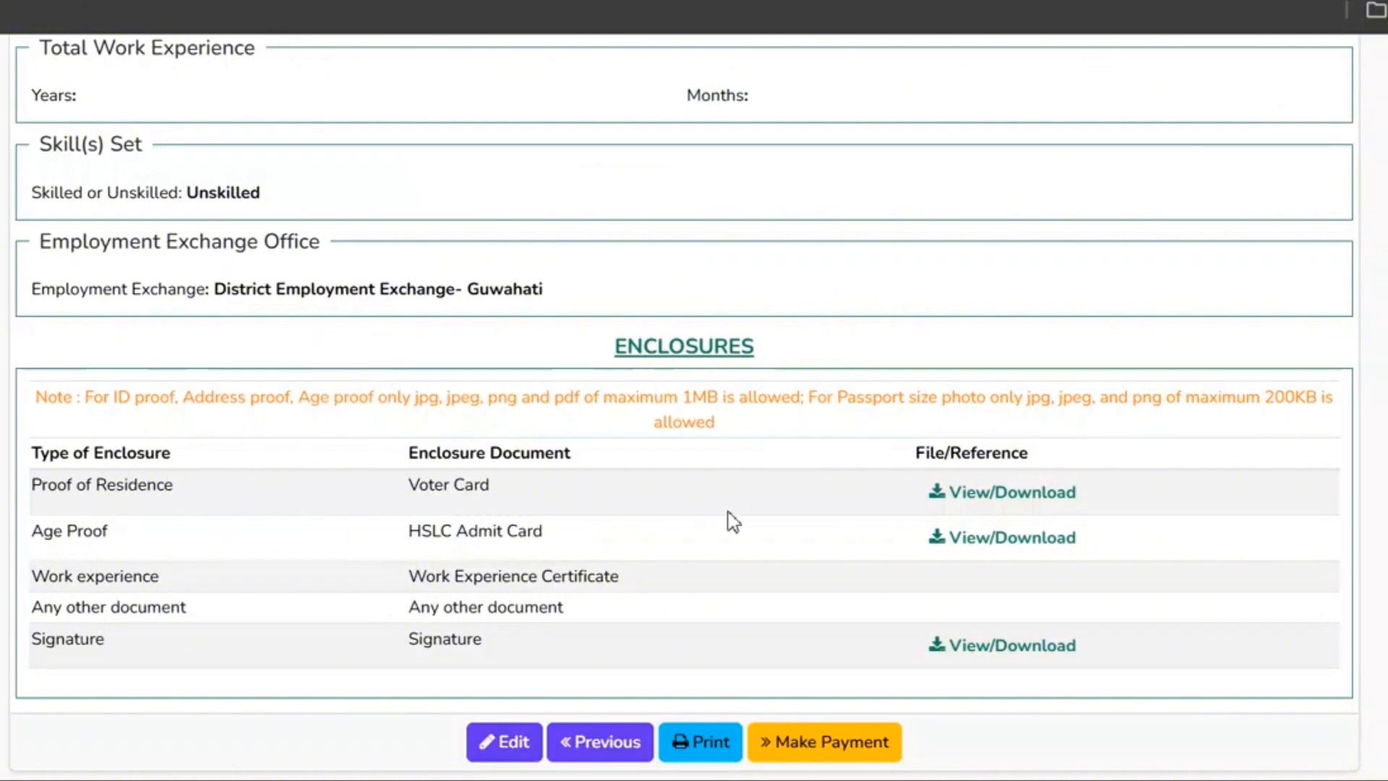
Step: Proceed to pay the convenience charge and choose Payment Gateway as the payment mode
click(830, 745)
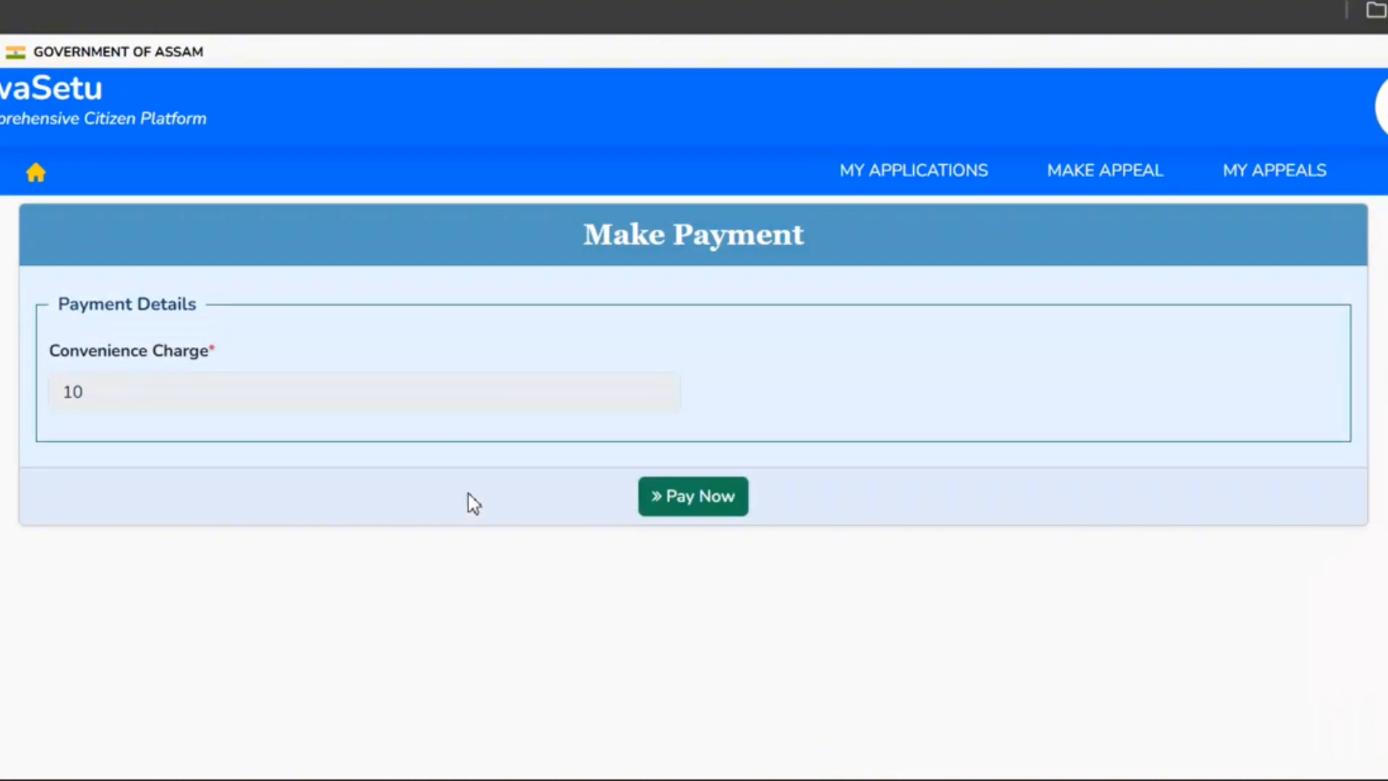
click(720, 499)
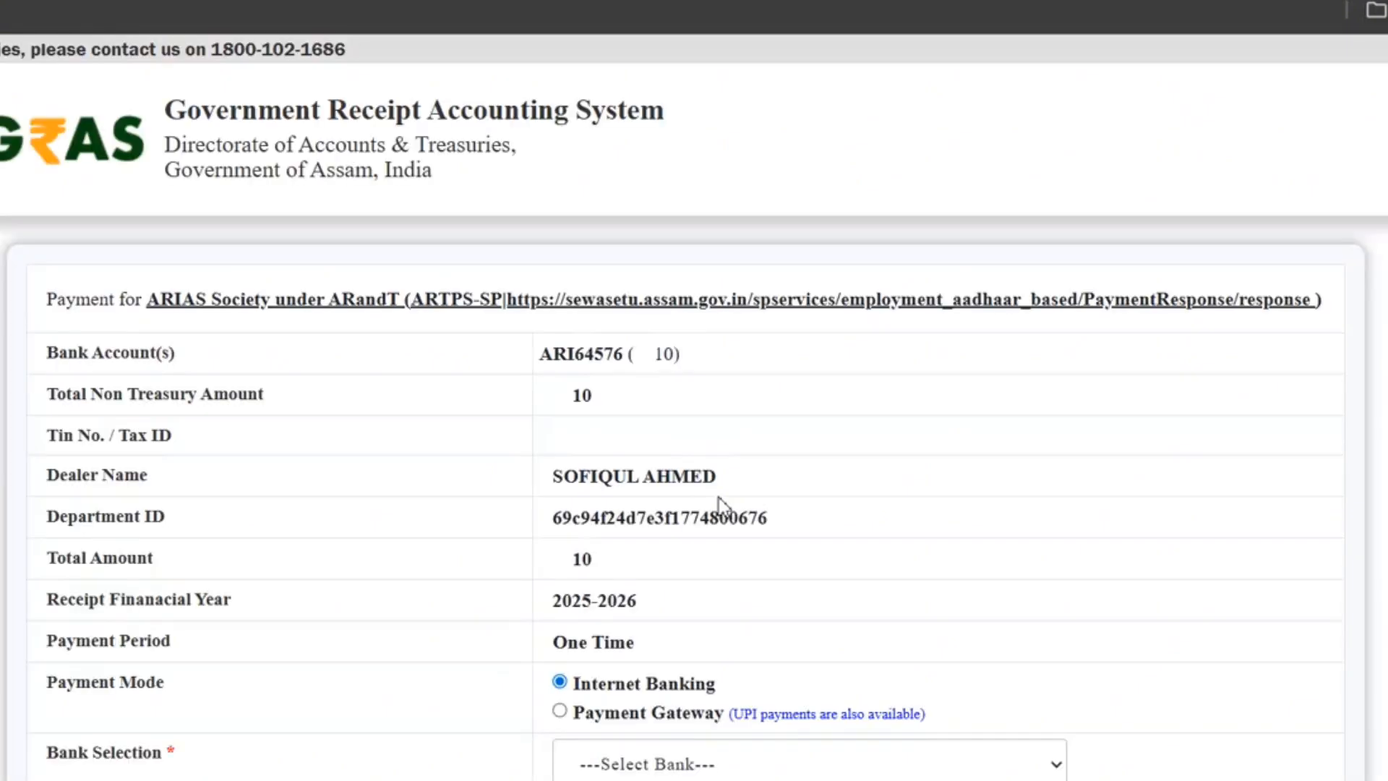
scroll(651, 557, down, 2)
click(560, 592)
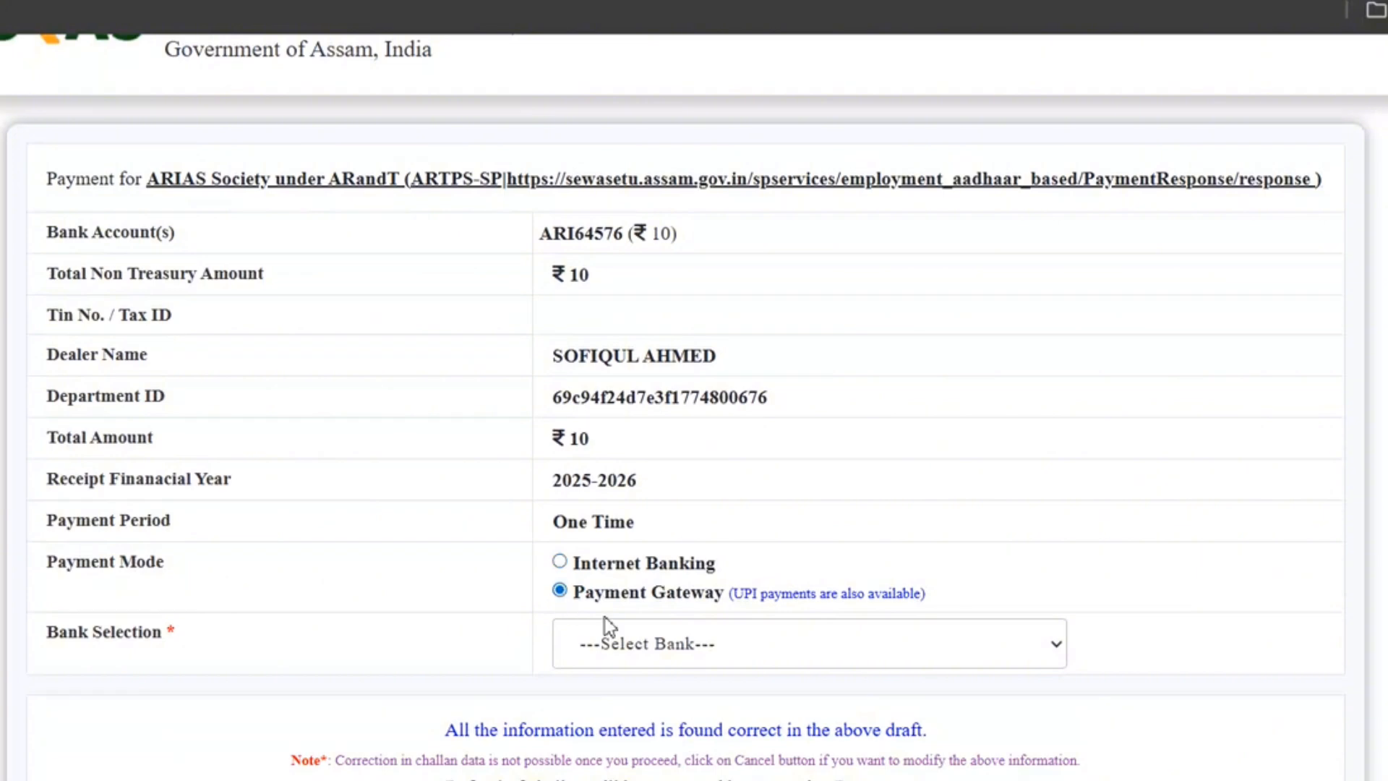
Step: Select YES BANK as the bank, agree to the challan declaration and proceed for payment, acknowledging the GRN notice
click(722, 651)
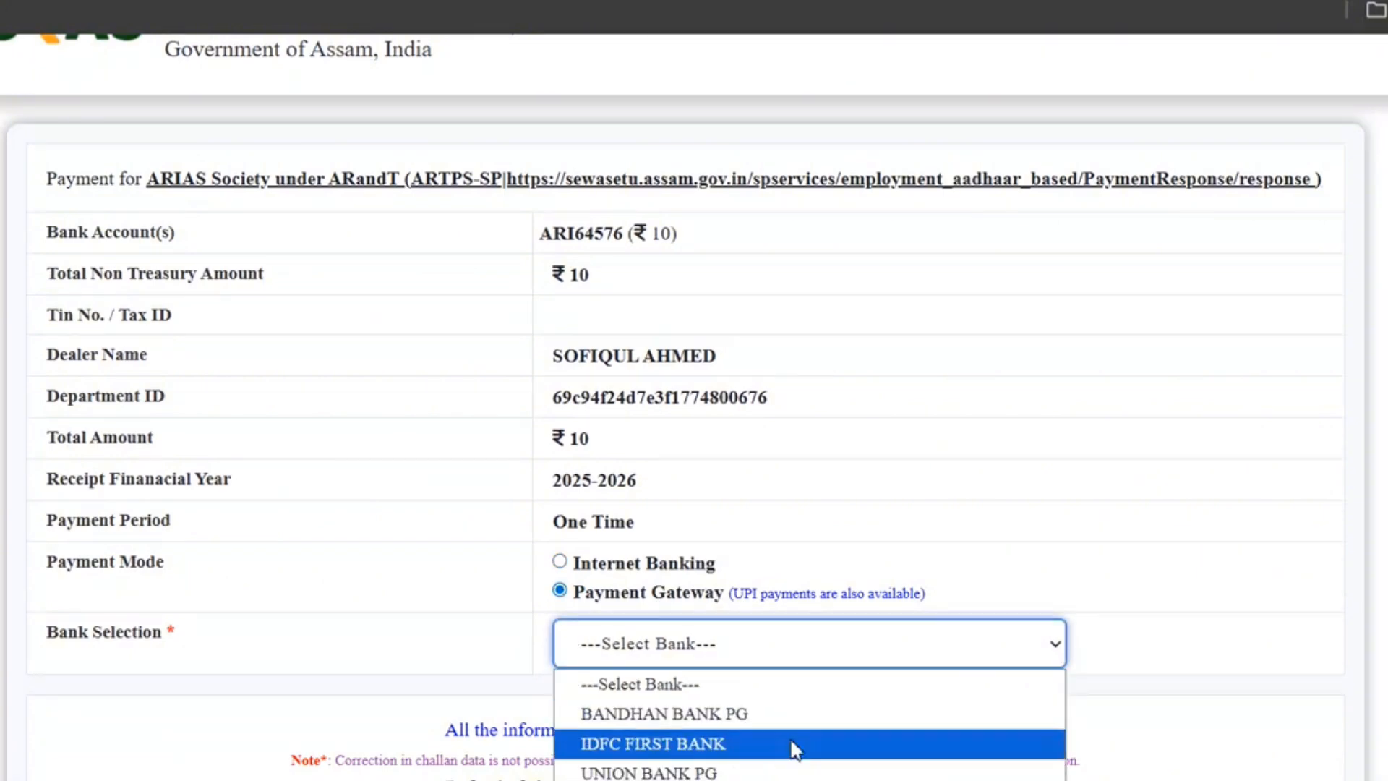
scroll(882, 650, down, 3)
click(790, 428)
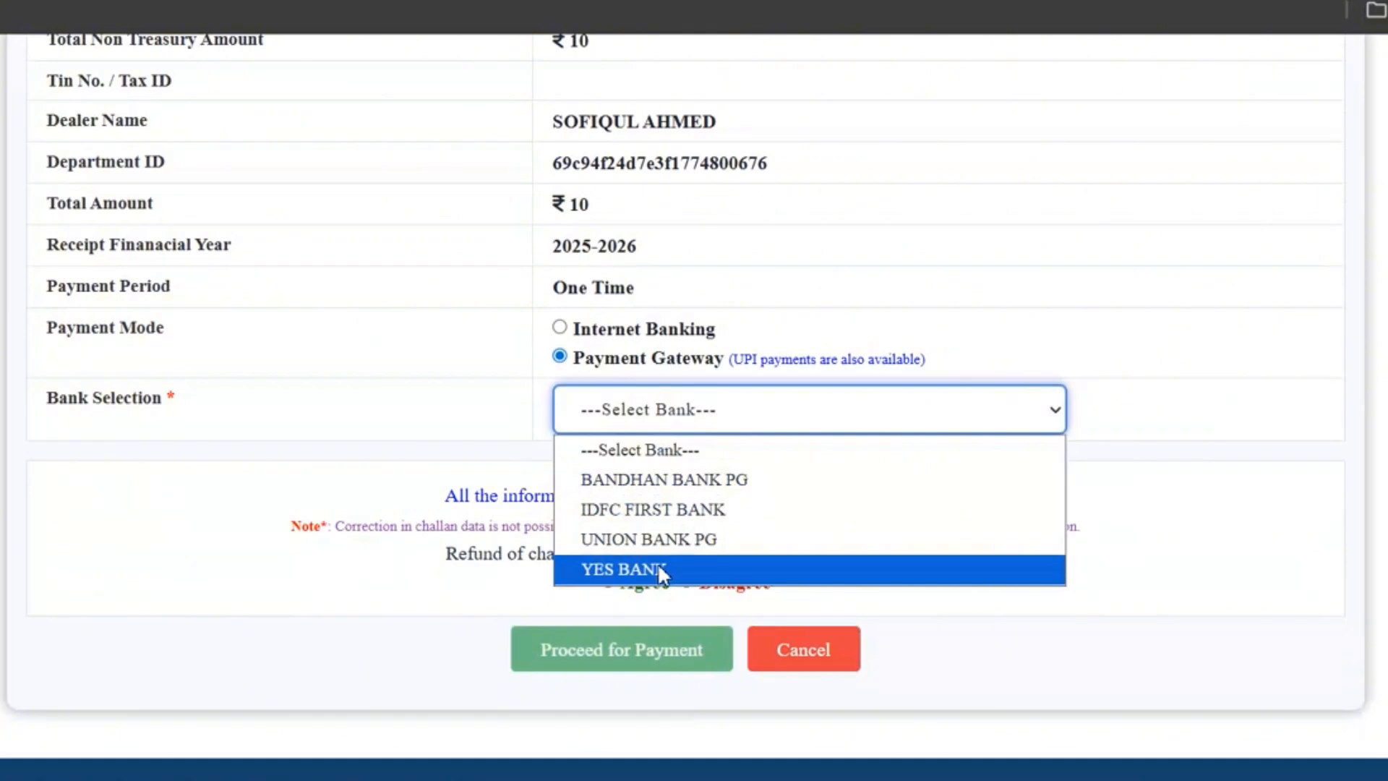
click(657, 569)
click(609, 582)
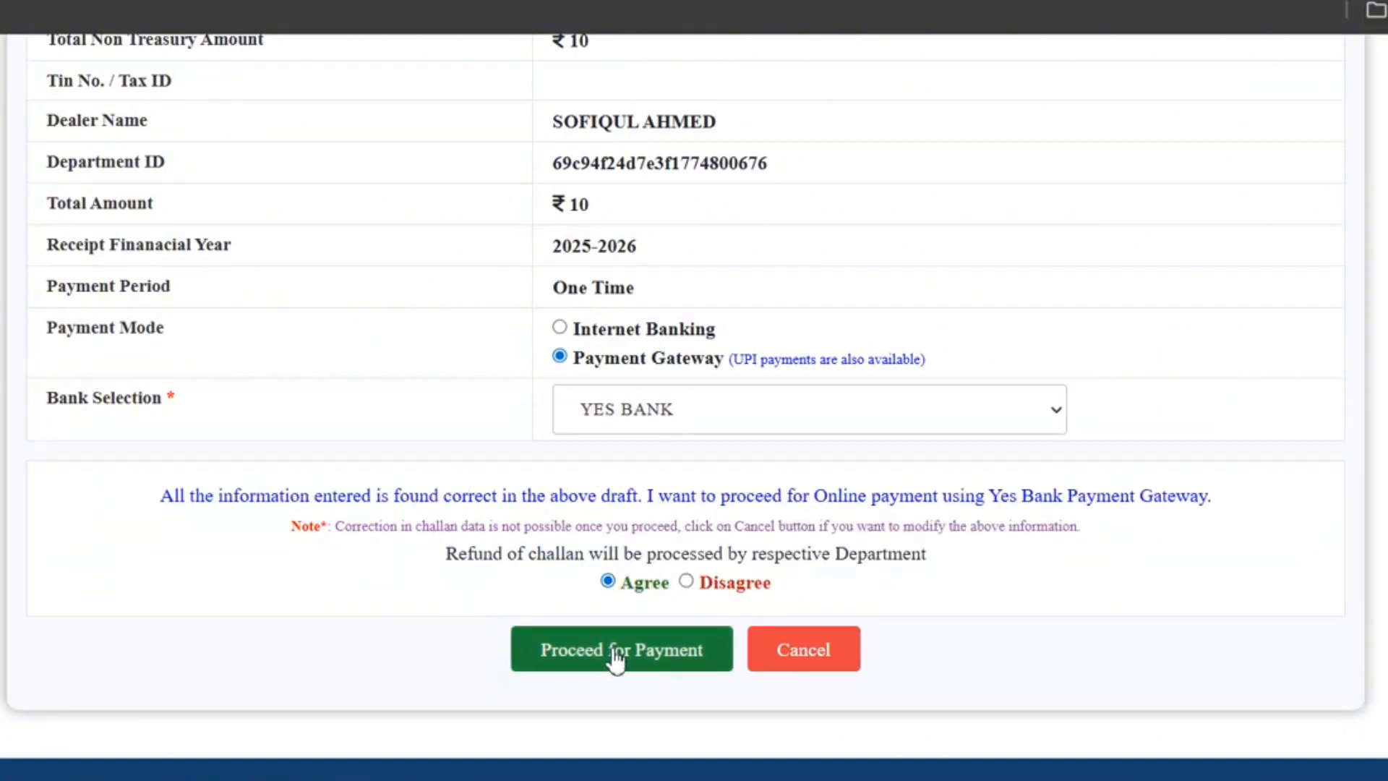
click(614, 654)
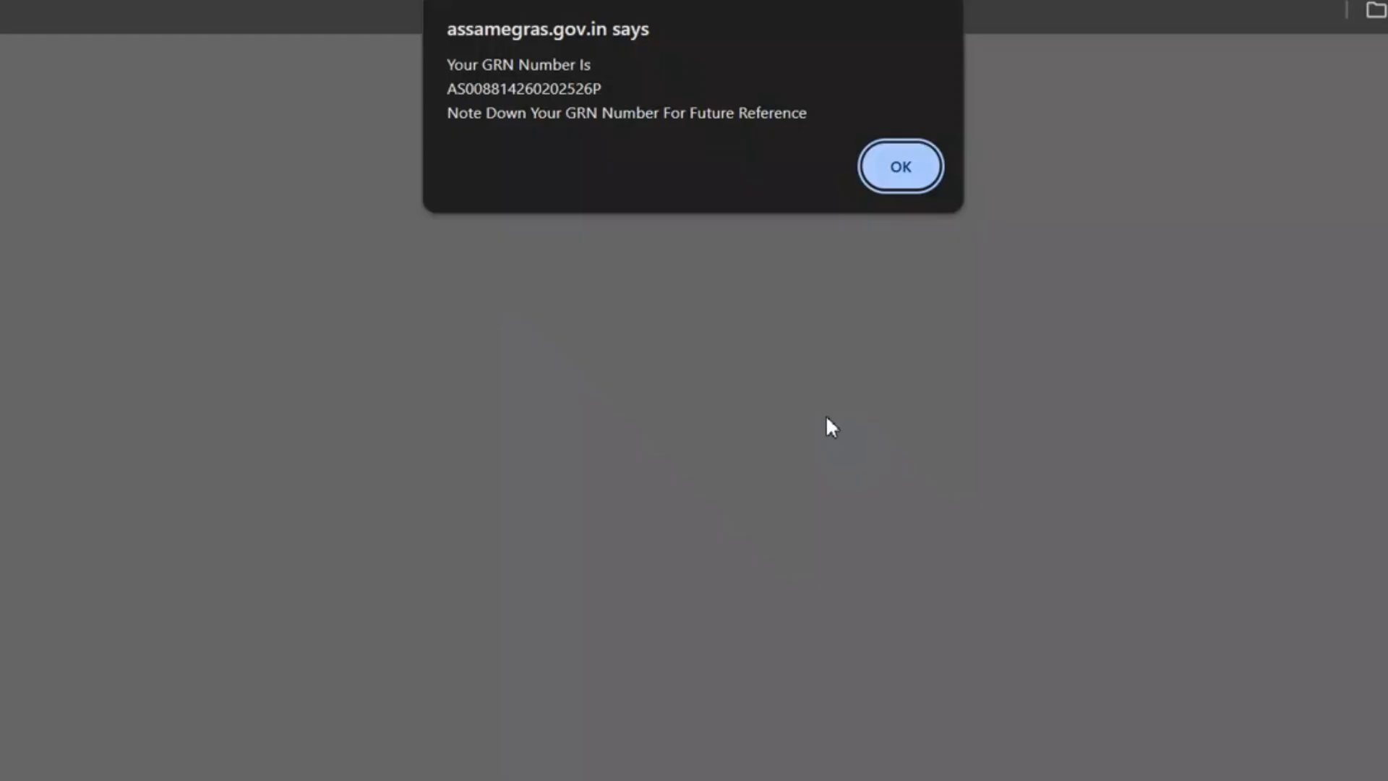
key(Return)
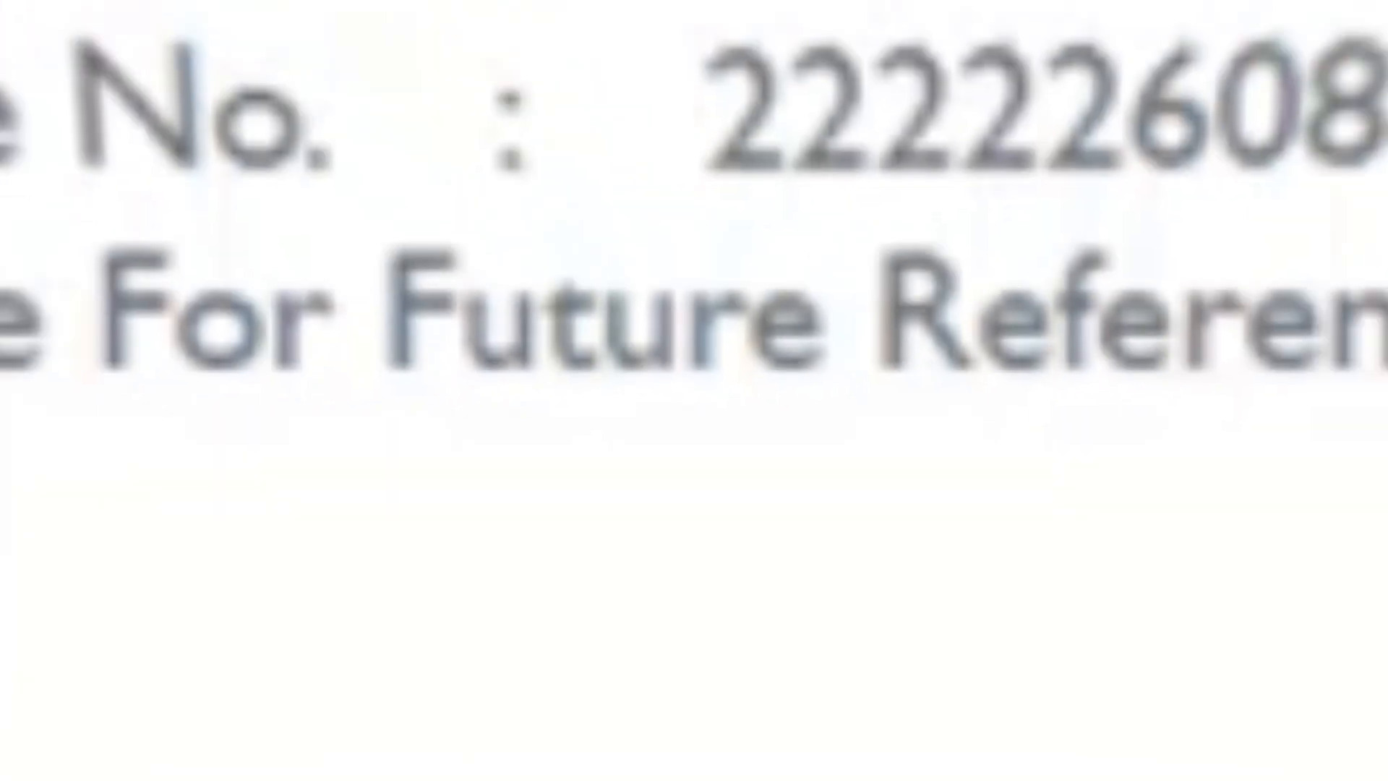
Step: Accept the bank's terms and conditions, continue to the payment gateway and display the UPI QR code for payment
click(247, 470)
scroll(261, 499, down, 2)
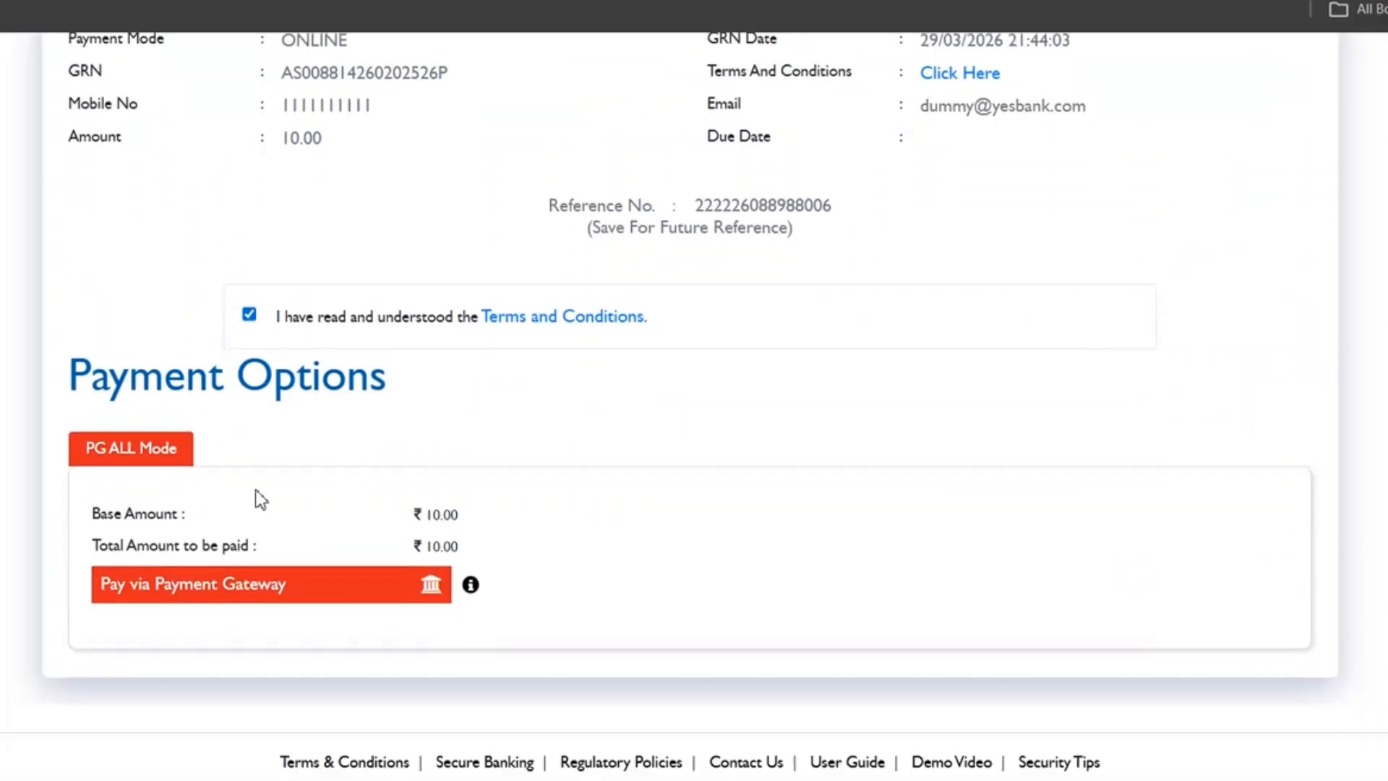
click(260, 587)
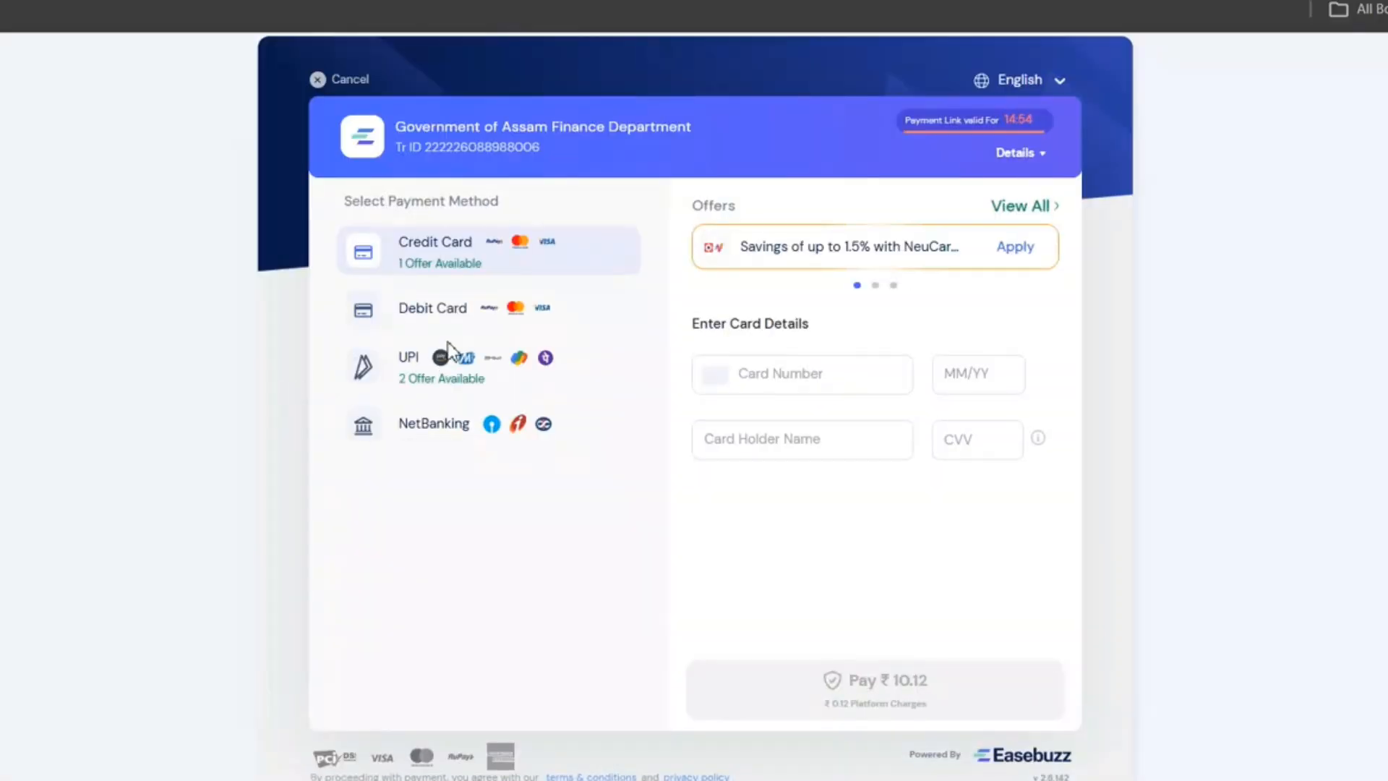
click(455, 377)
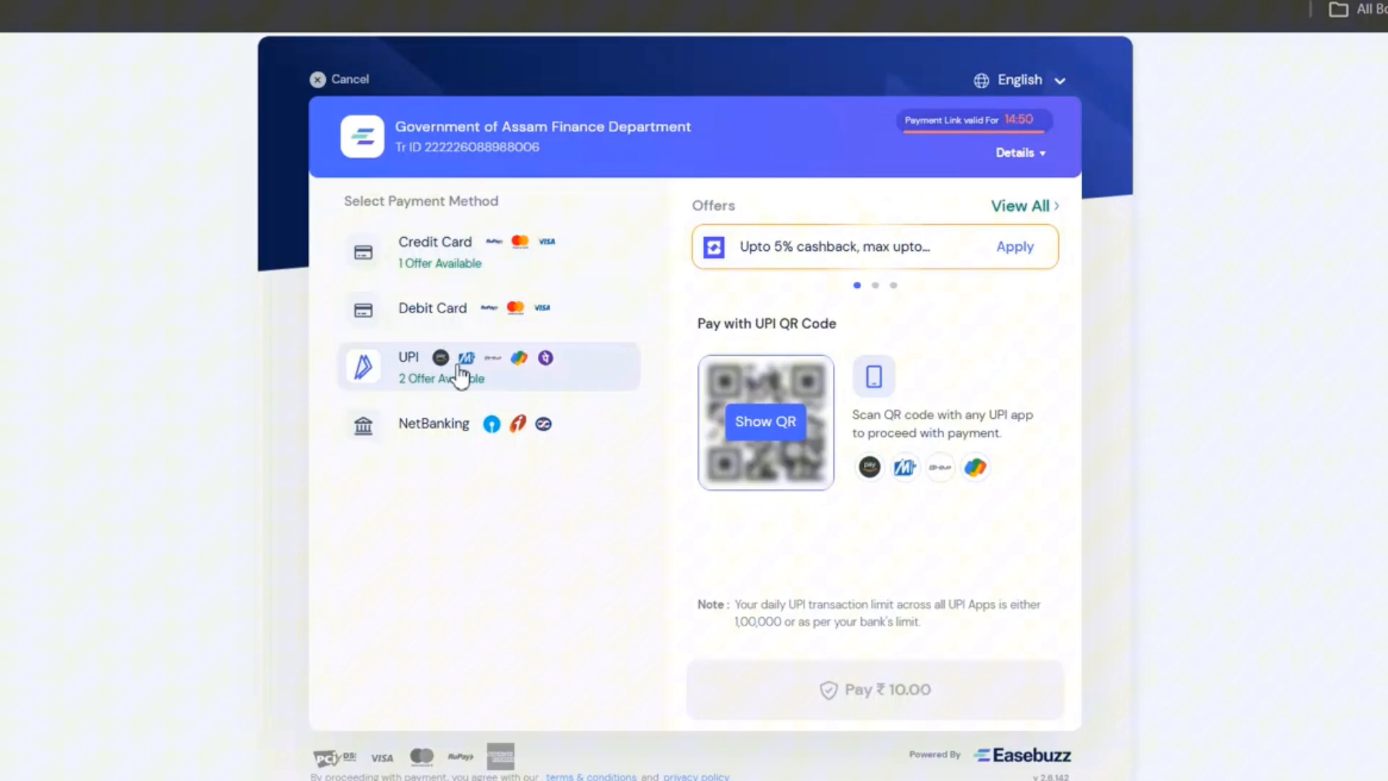
click(781, 420)
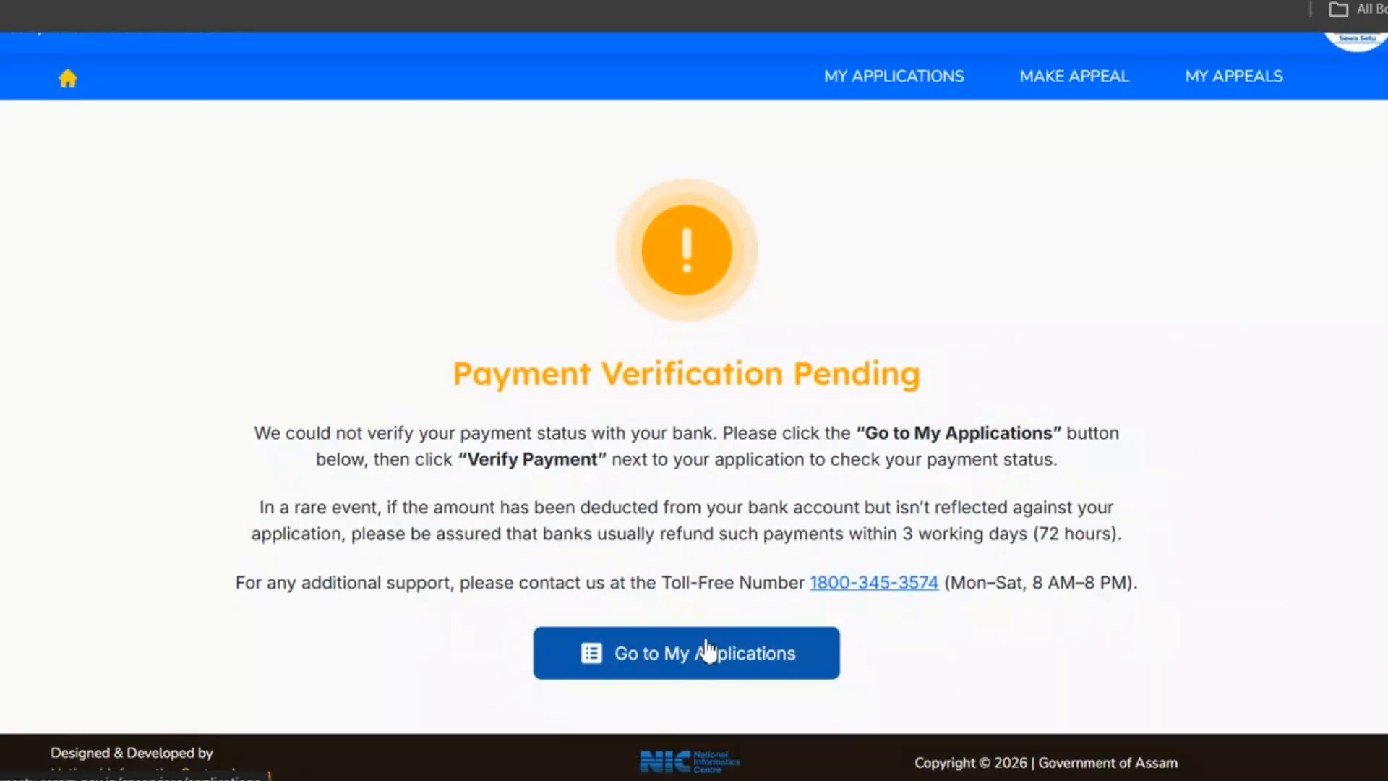
Step: Open My Applications and look through all applications from the last 30 days for the employment seeker registration
click(708, 651)
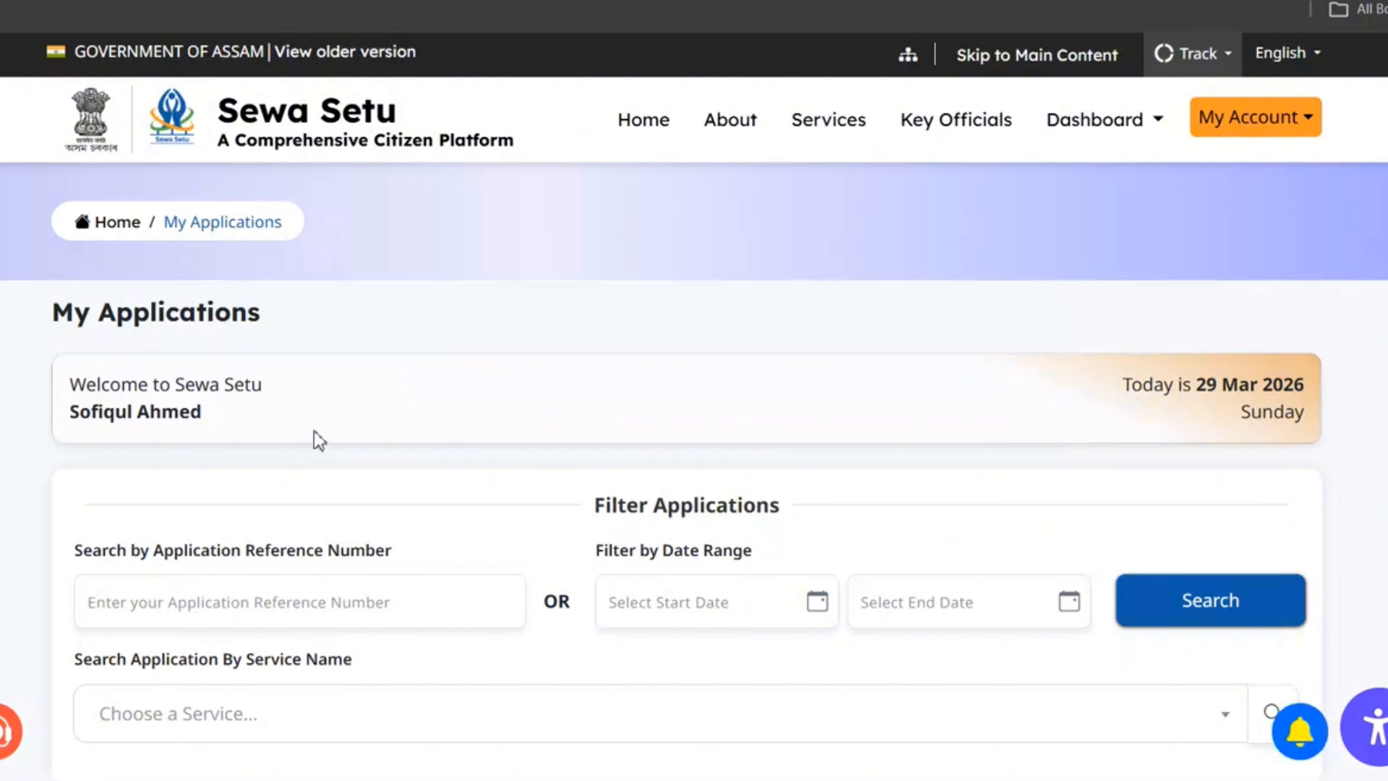
scroll(570, 470, down, 7)
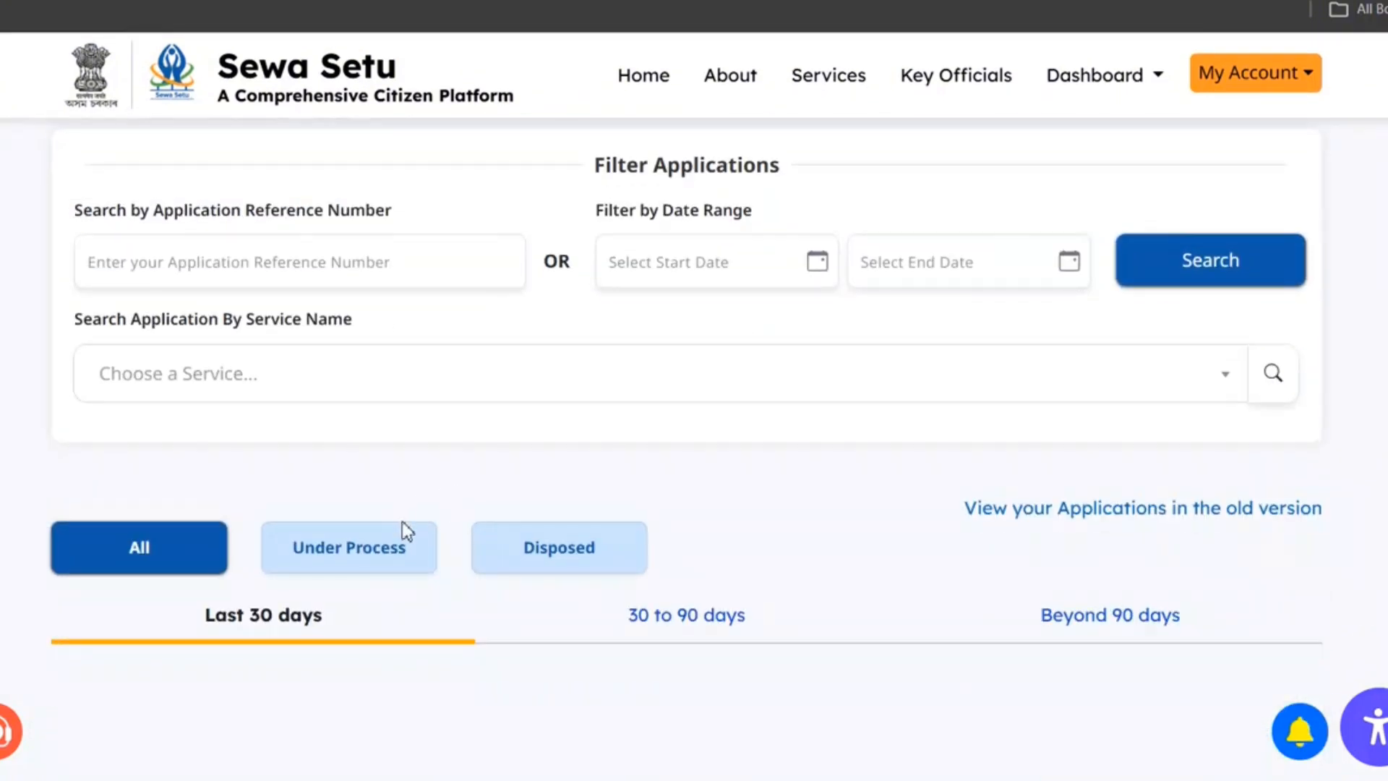
scroll(750, 368, up, 7)
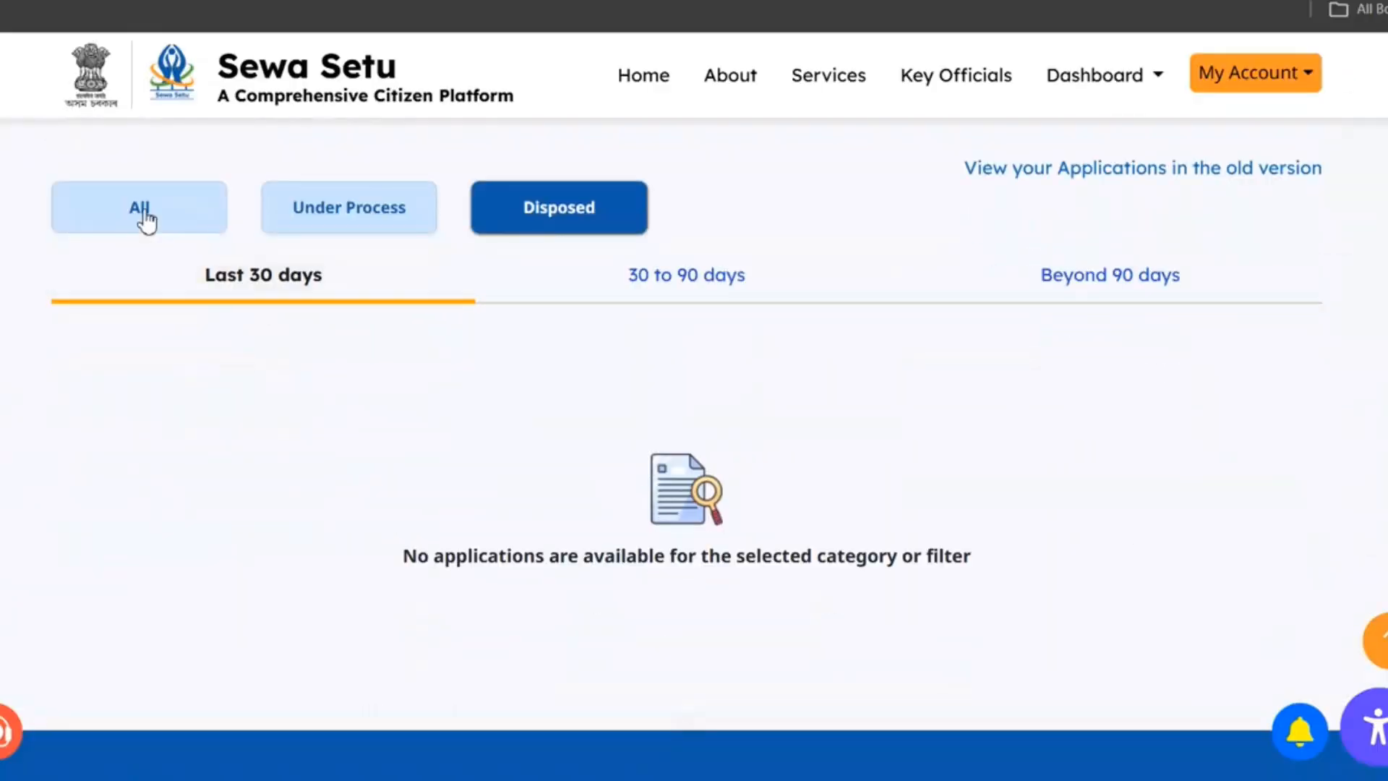
click(143, 218)
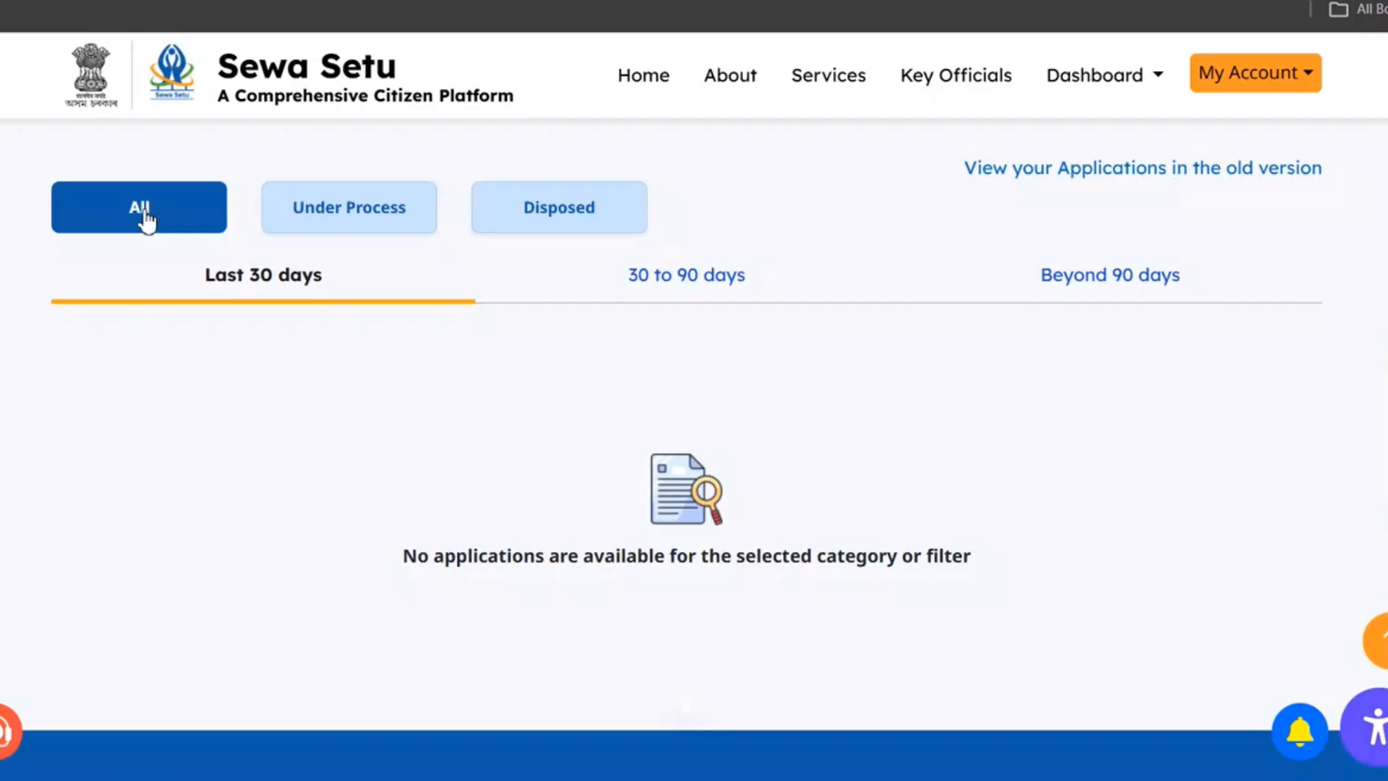
scroll(665, 258, down, 3)
scroll(508, 272, down, 5)
scroll(1016, 236, down, 1)
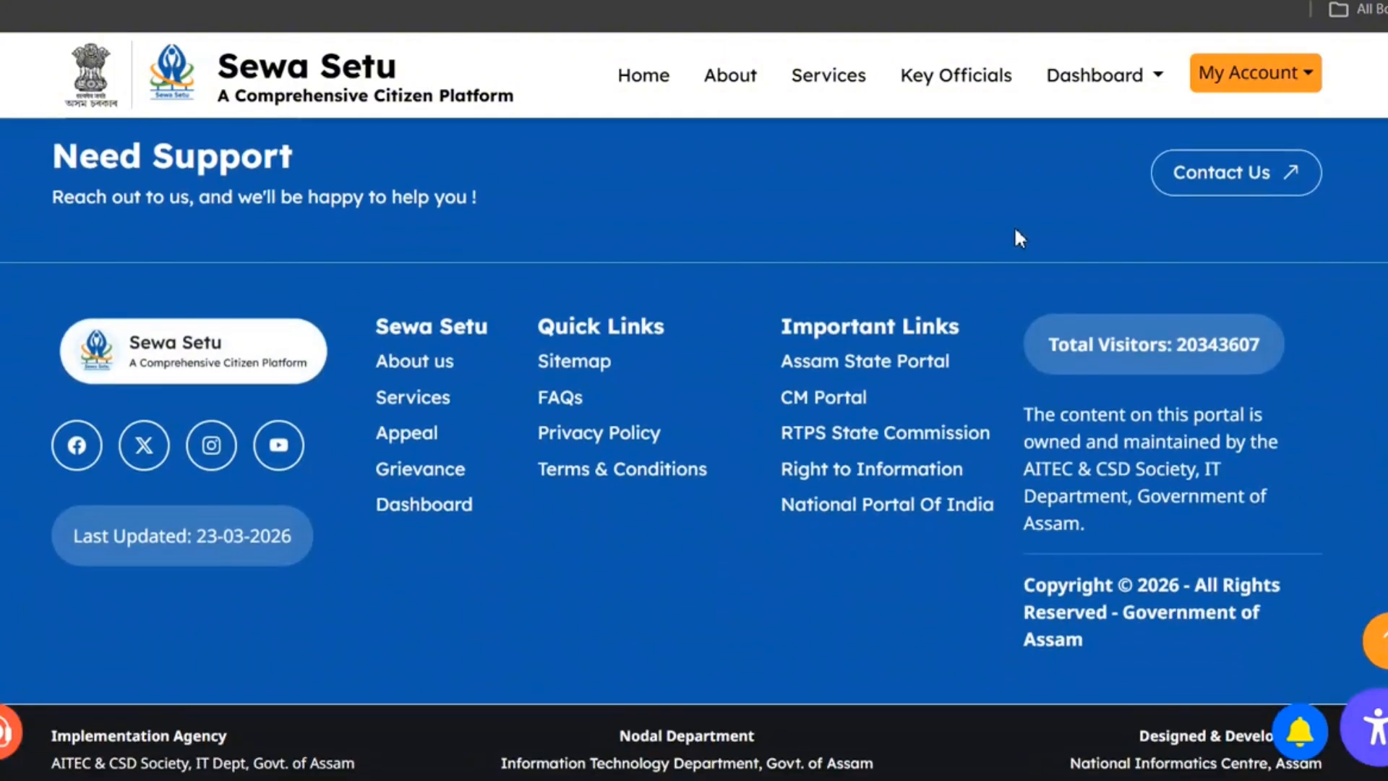
scroll(794, 223, up, 6)
scroll(794, 223, up, 5)
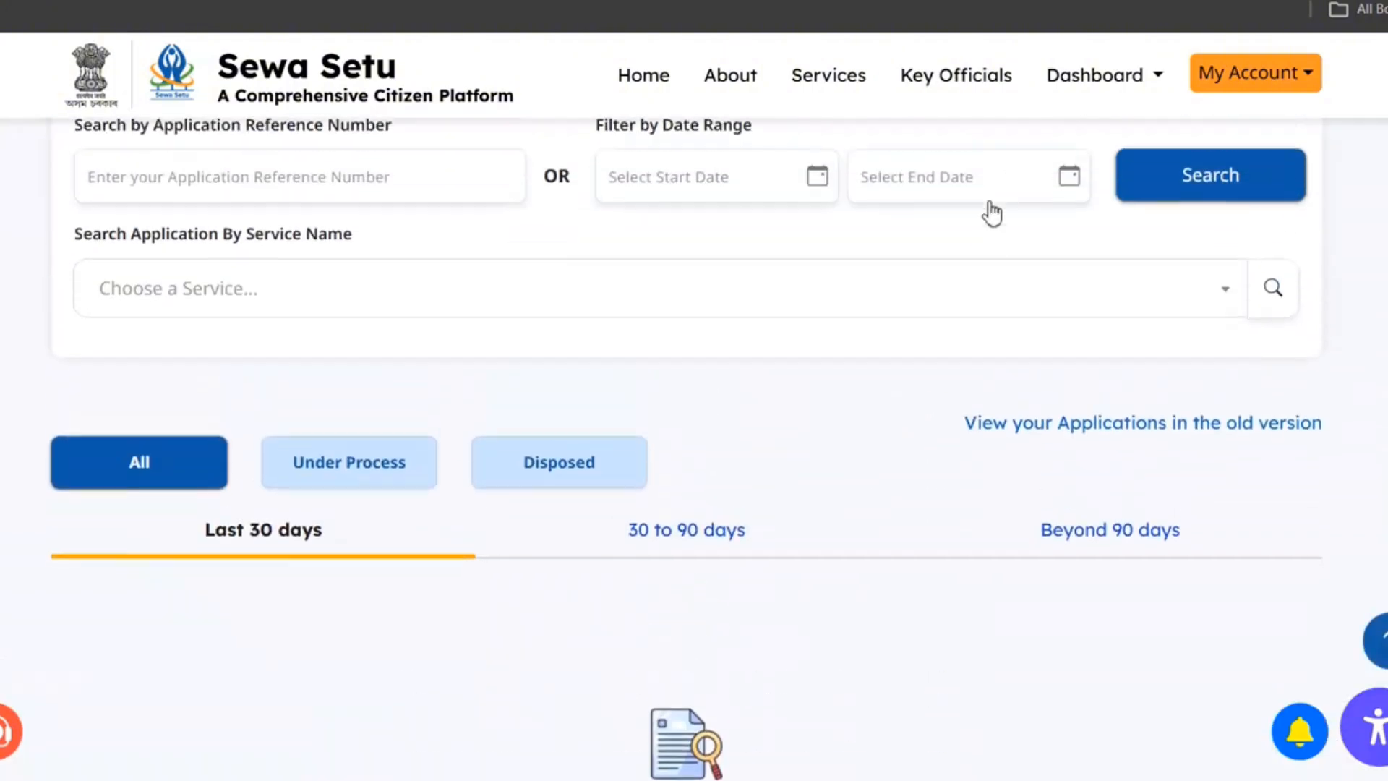
Step: Switch to the old version of the application list and get the payment acknowledgement for the Aadhaar-based employment seeker registration
click(1029, 434)
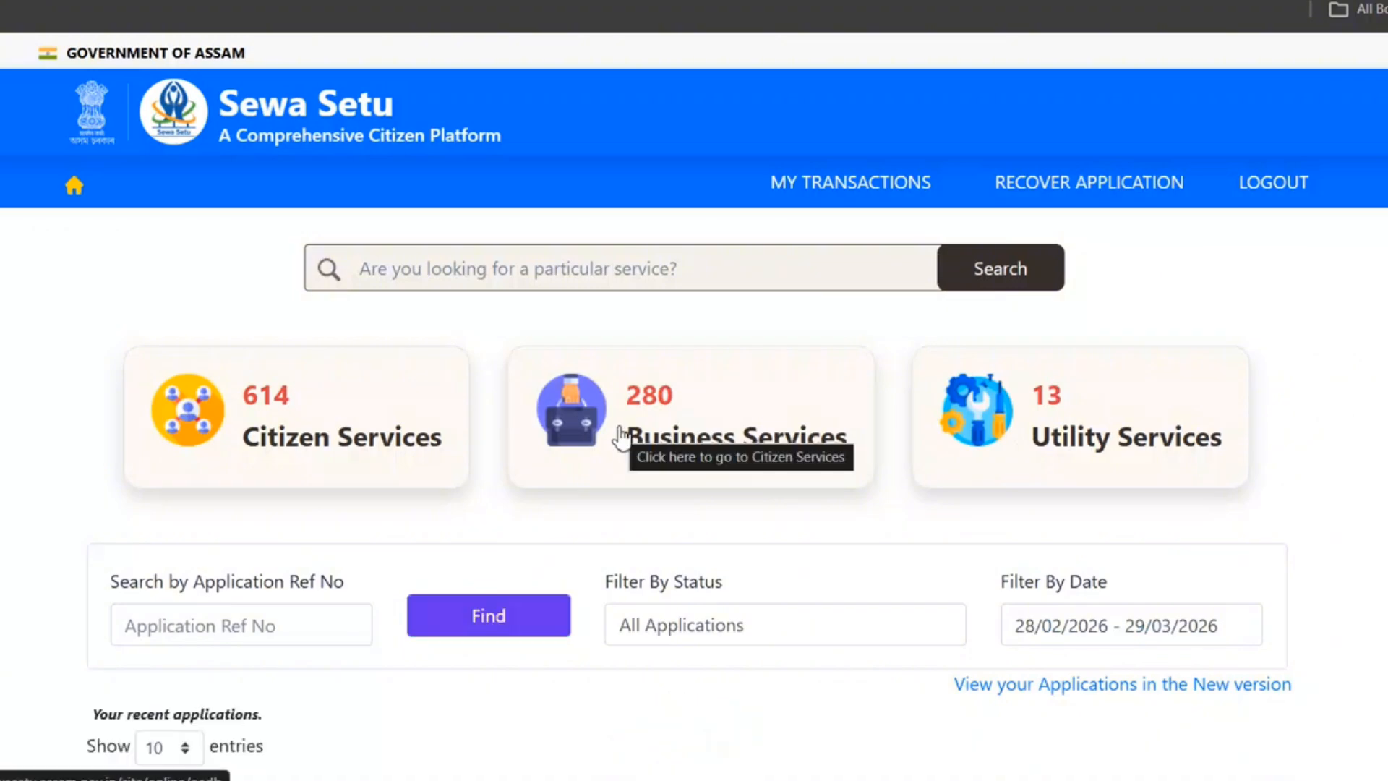
scroll(494, 457, down, 3)
scroll(494, 457, down, 2)
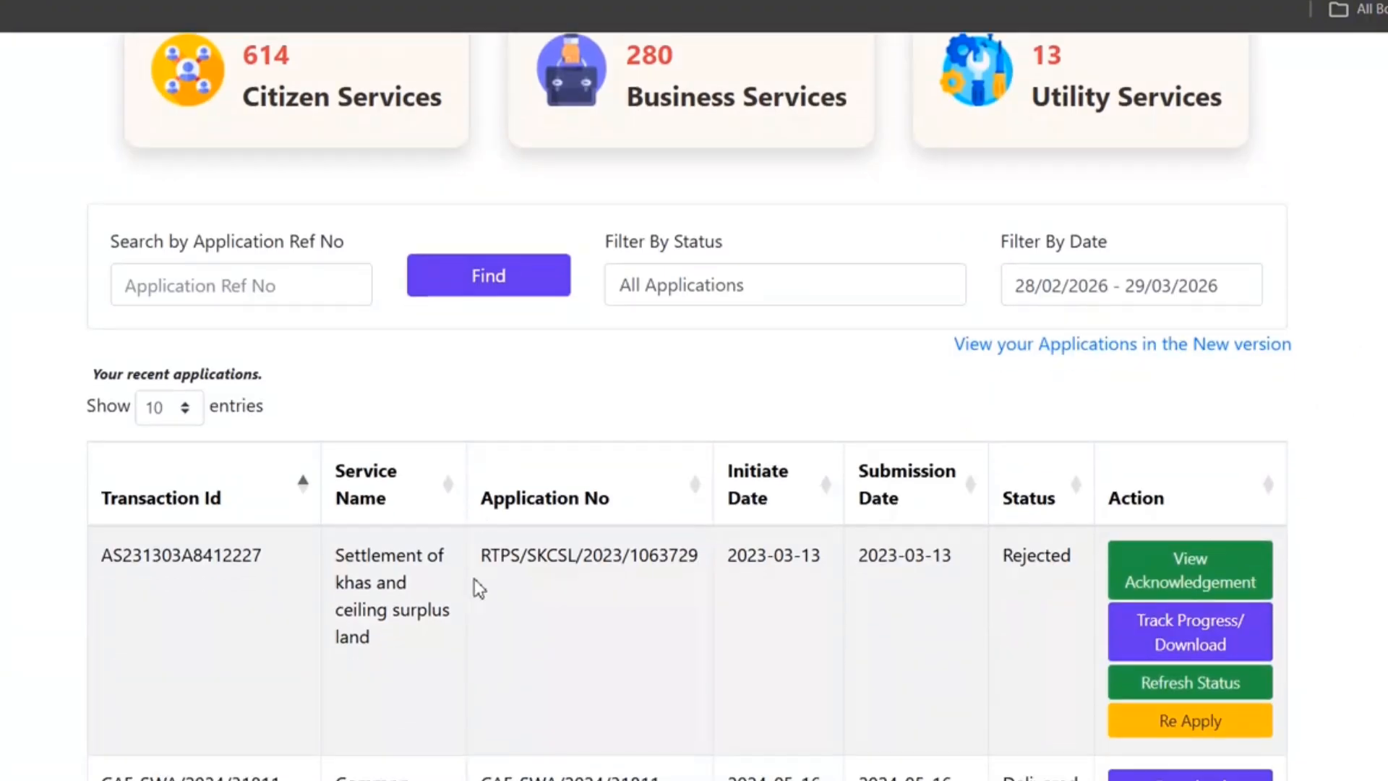
scroll(476, 578, down, 5)
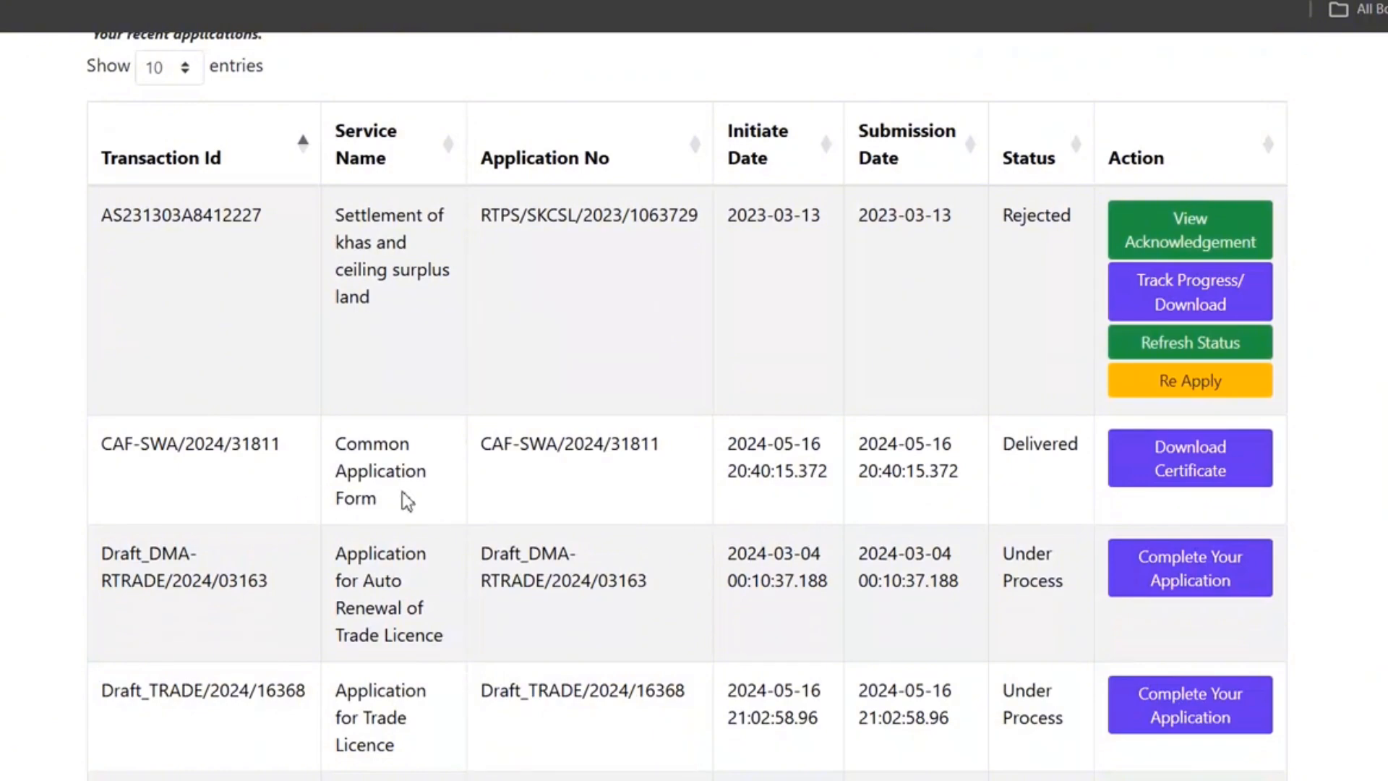
scroll(816, 512, down, 3)
scroll(699, 489, down, 2)
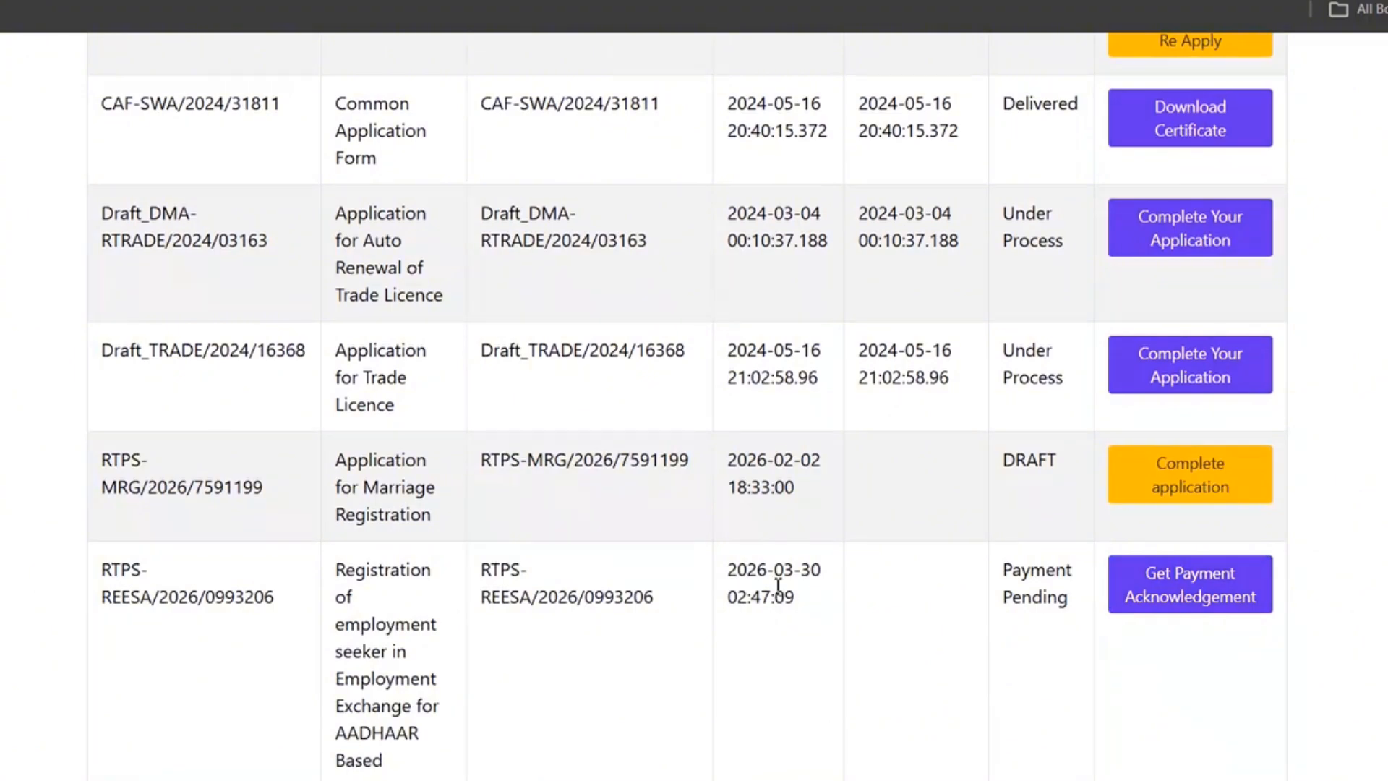
click(1183, 582)
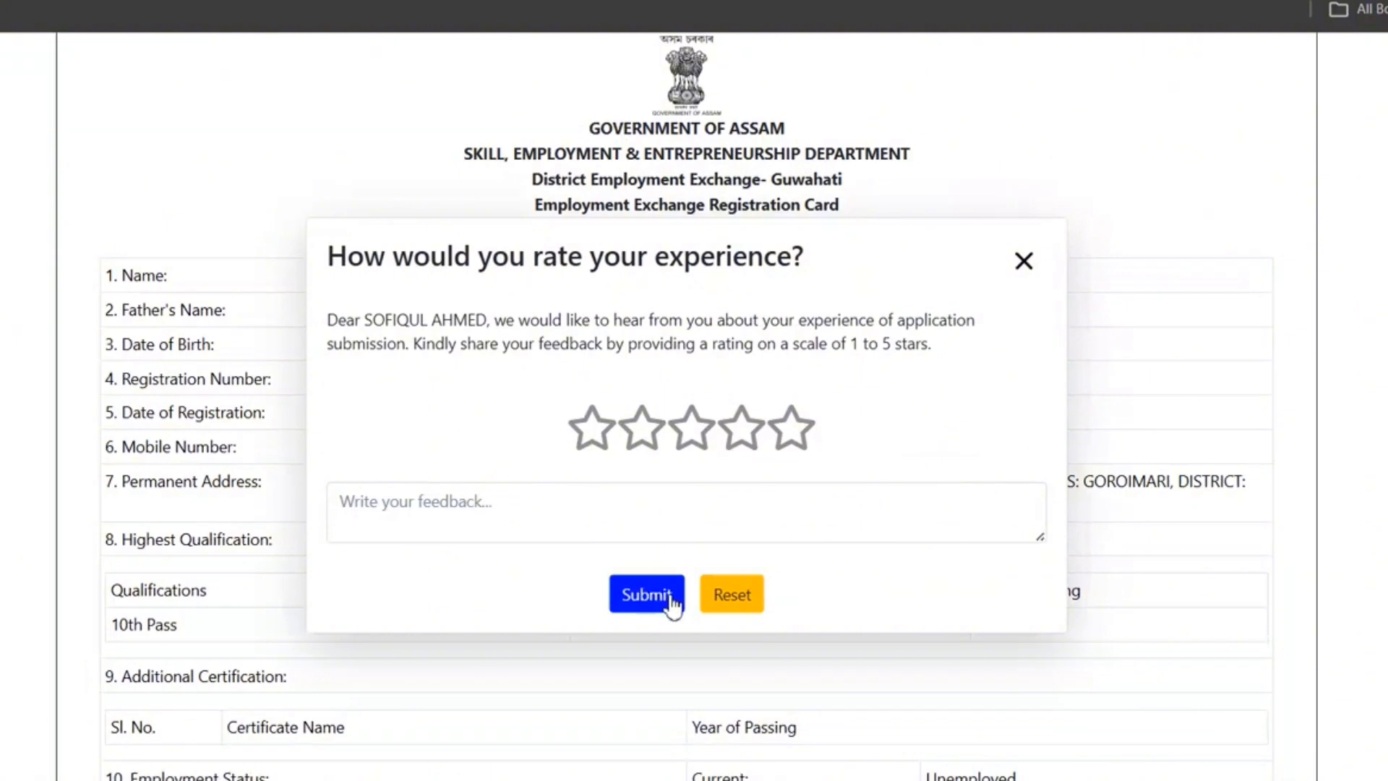
Step: Dismiss the experience rating request and review the Employment Exchange Registration Card and Application Acknowledgement
click(1025, 262)
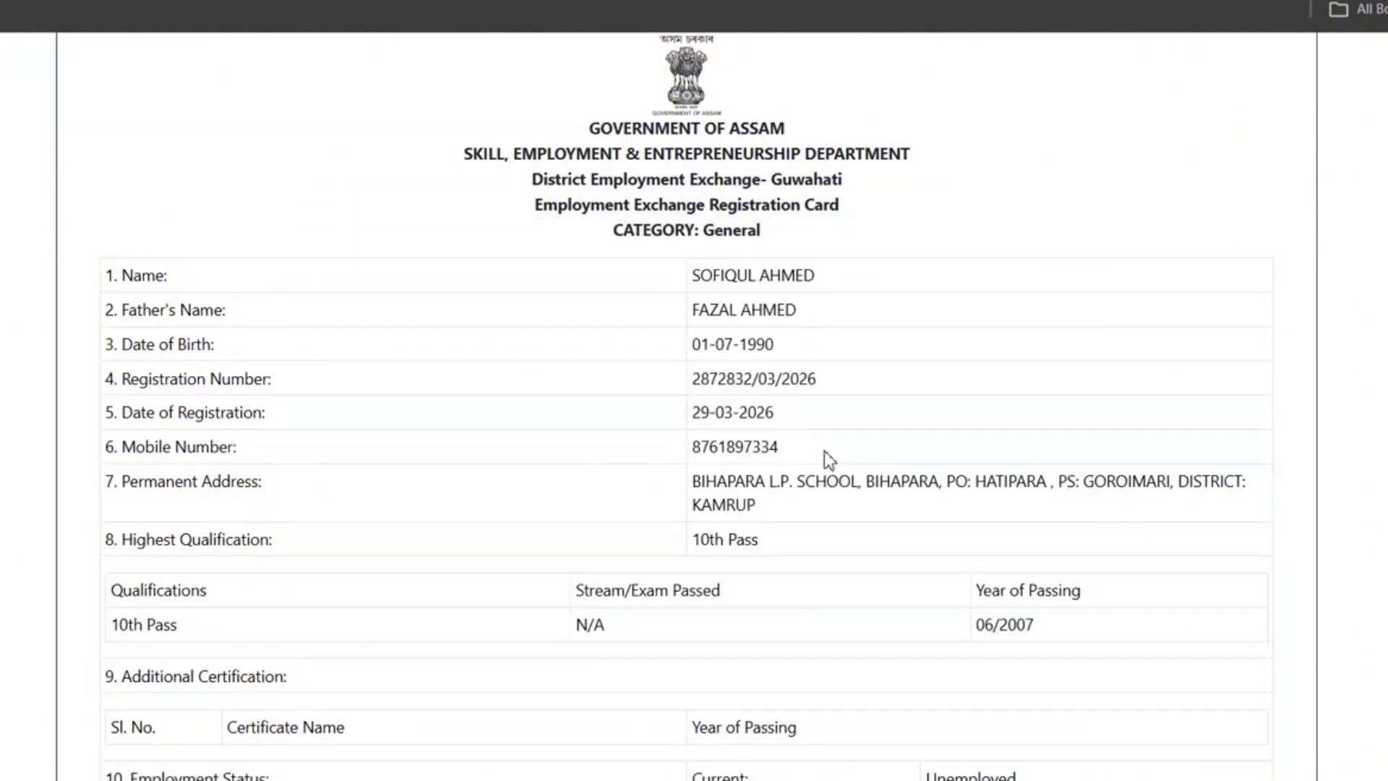
scroll(694, 472, down, 6)
scroll(696, 481, down, 20)
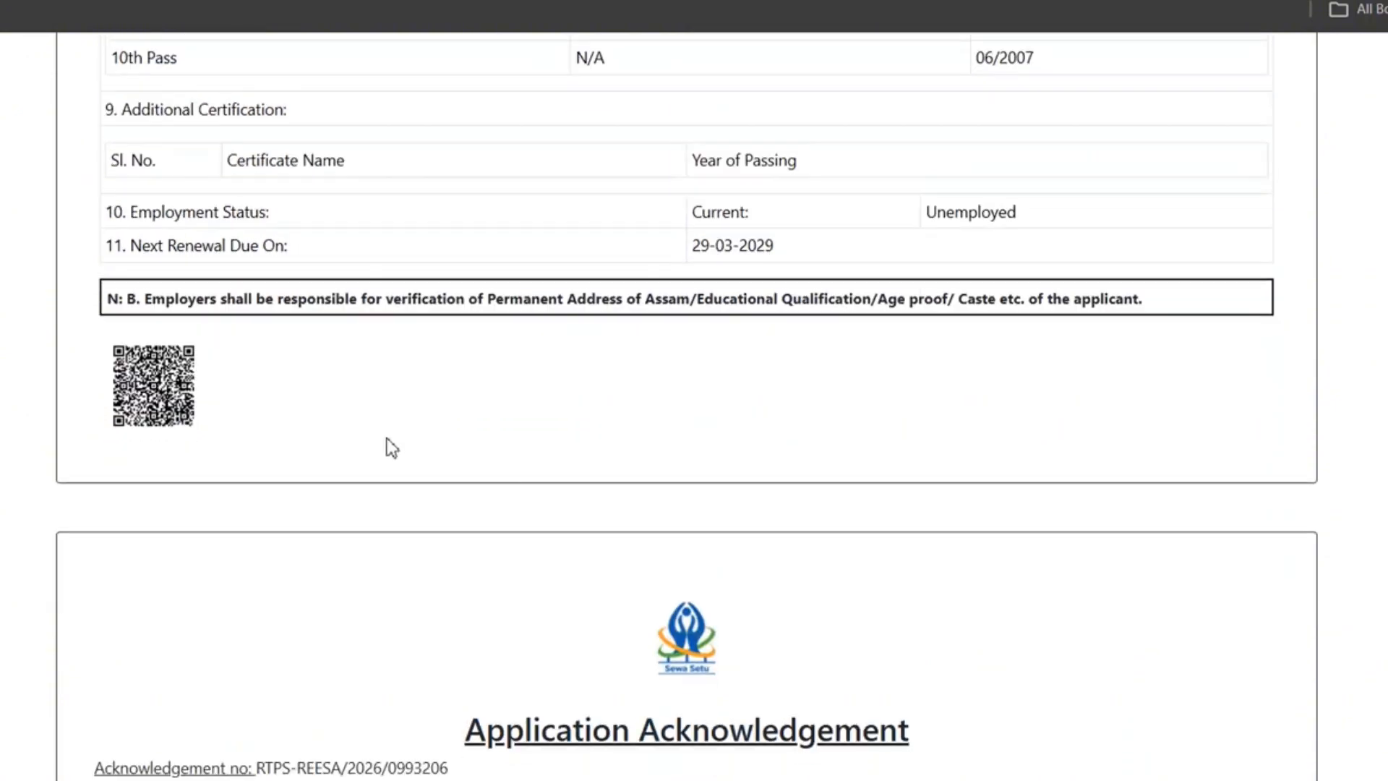
scroll(471, 479, down, 3)
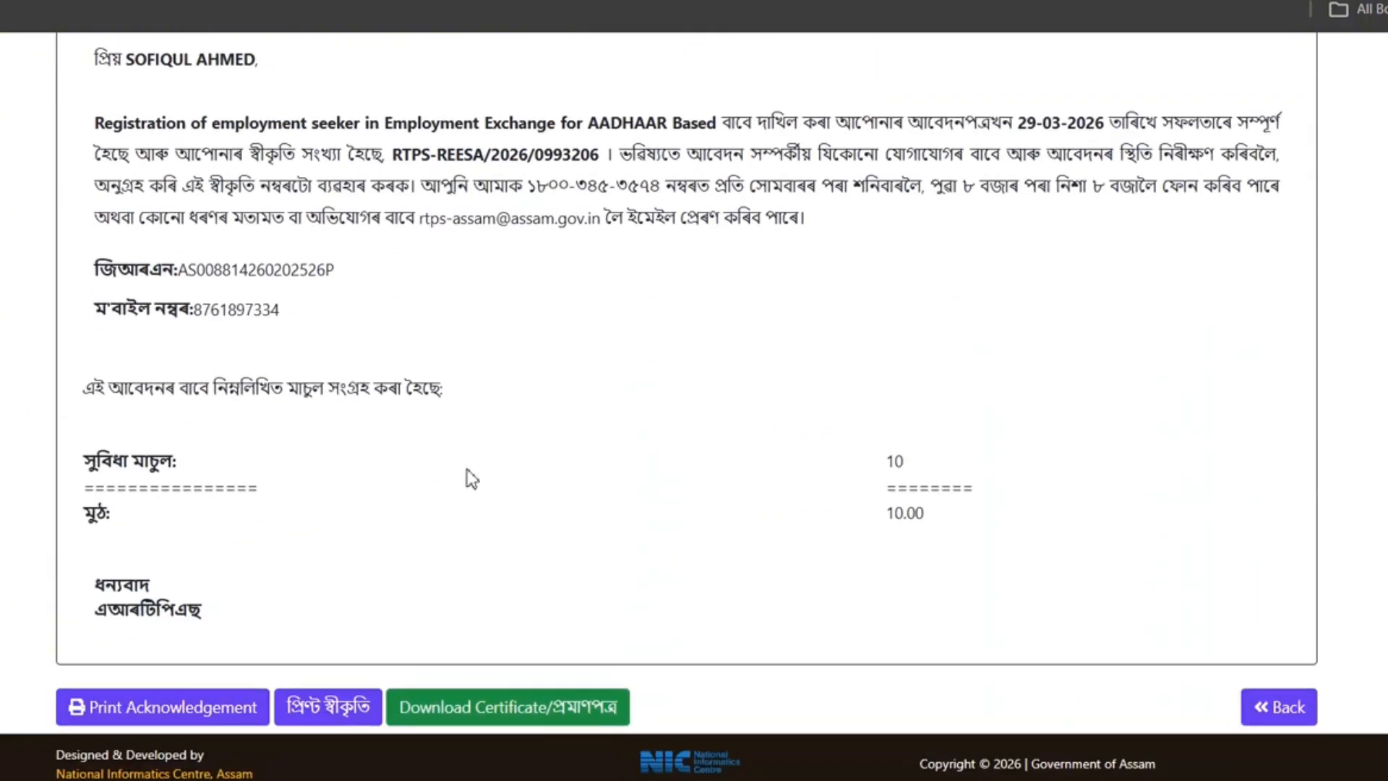
Step: Open the registration certificate as a PDF from the acknowledgement page and review it
click(510, 709)
scroll(817, 583, down, 5)
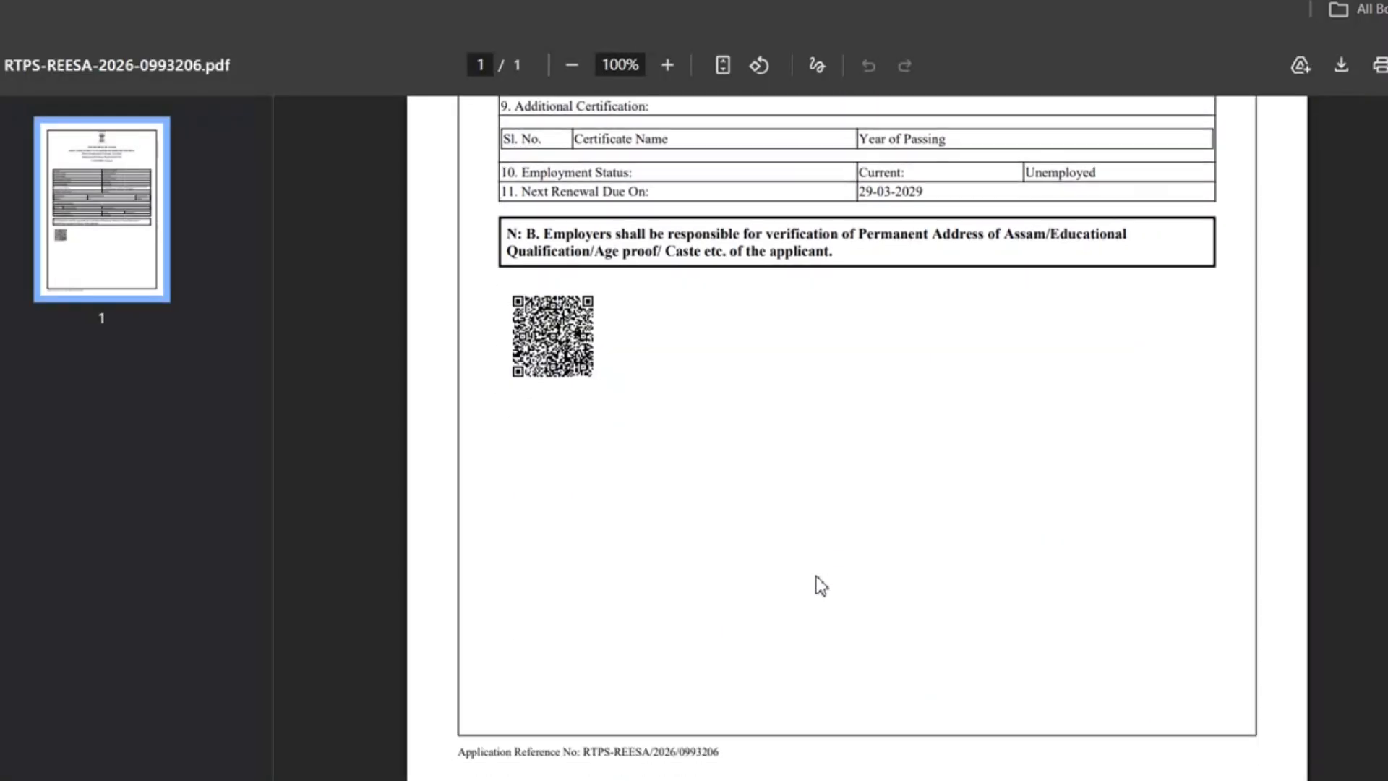
scroll(928, 561, up, 8)
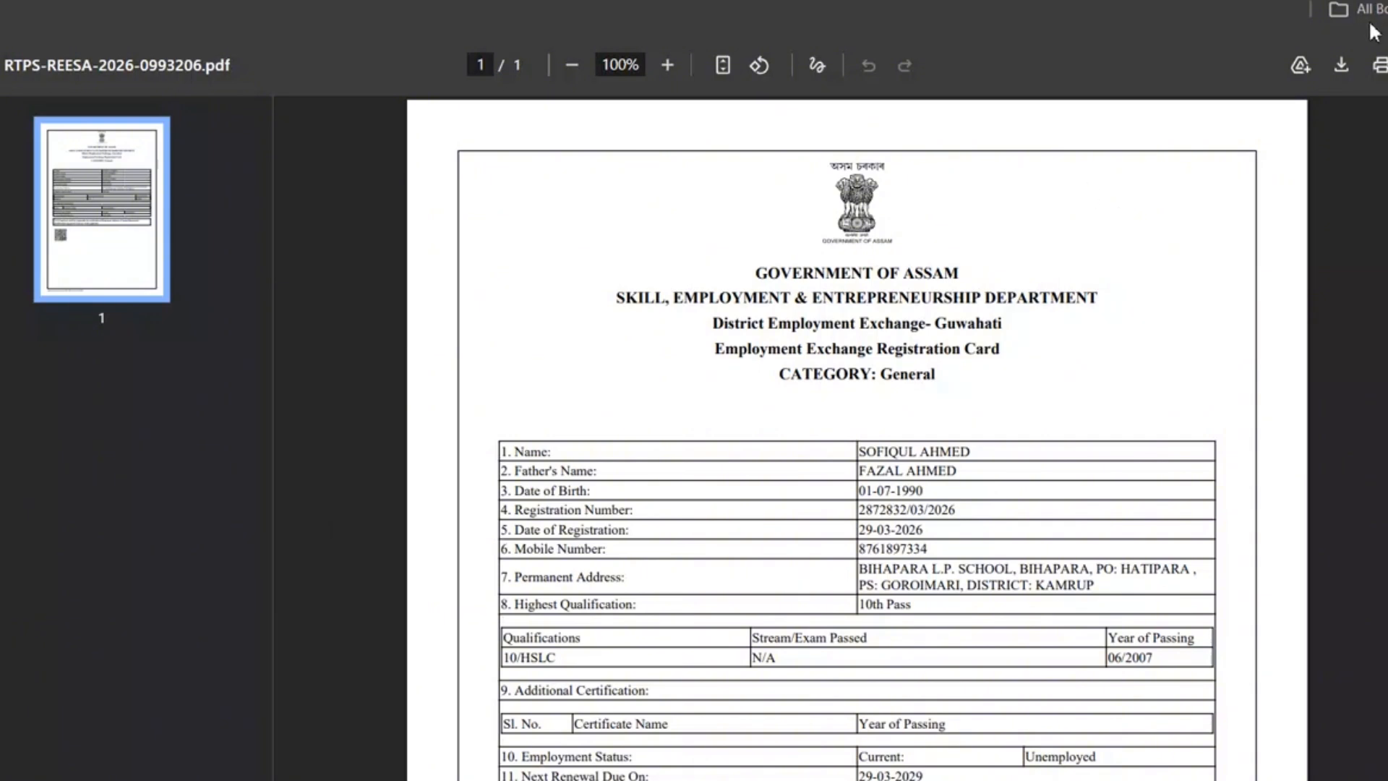
Step: Try to save the registration certificate PDF in the School Documents folder
click(1341, 65)
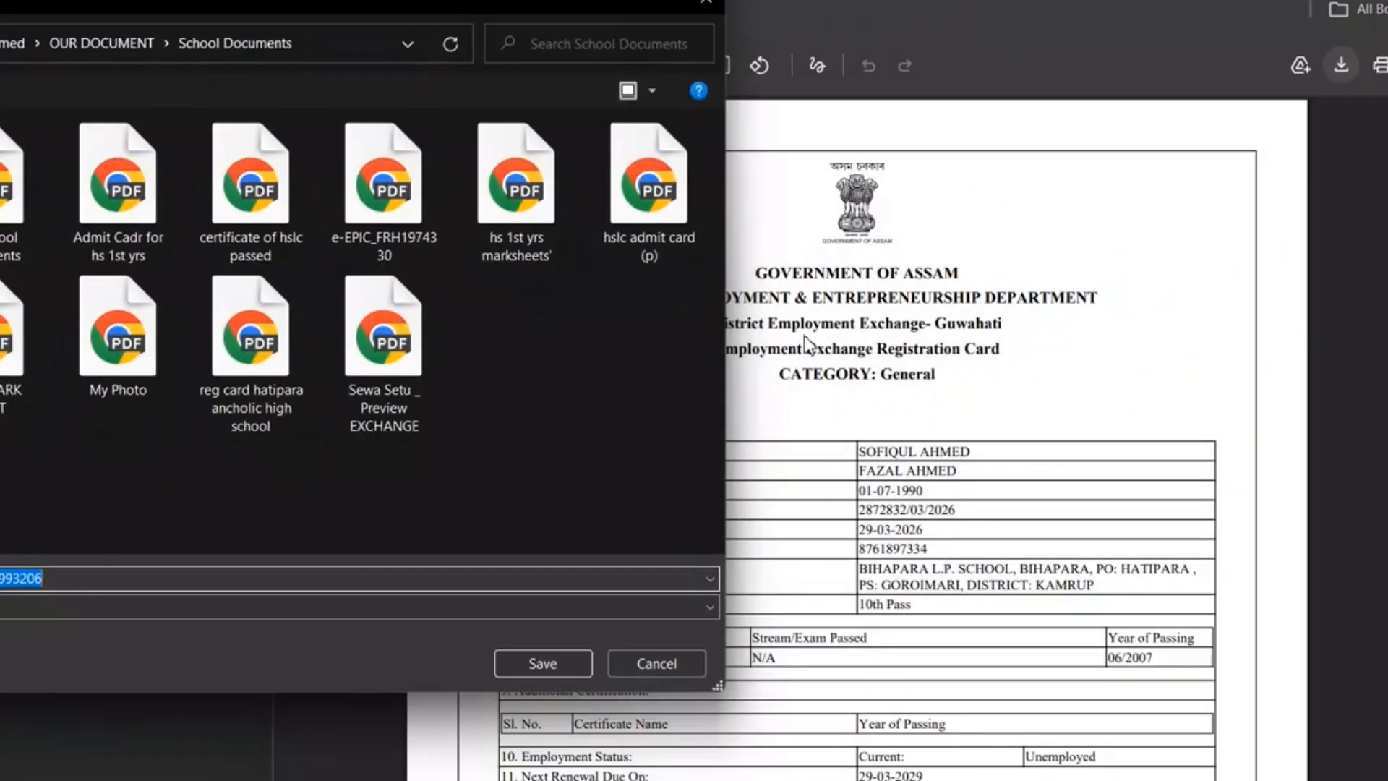
key(Return)
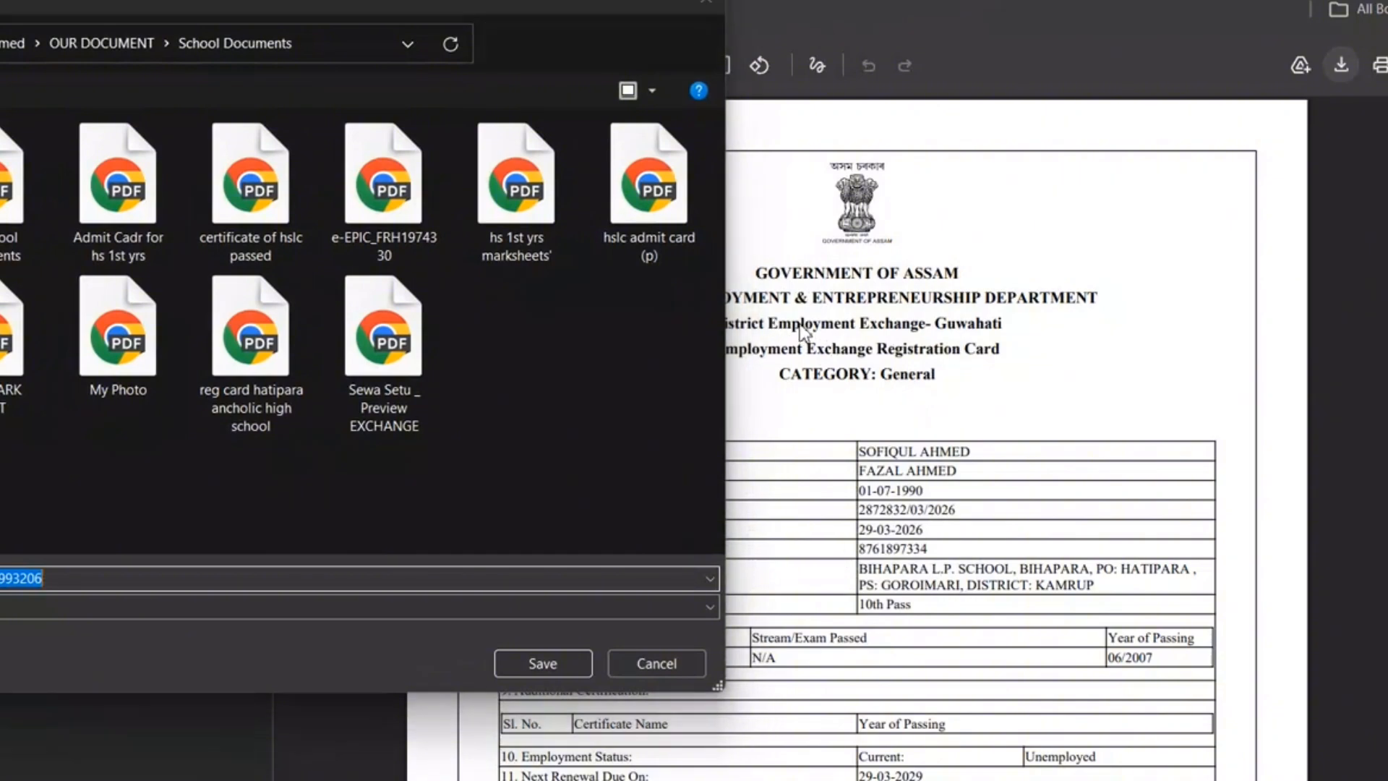
click(657, 663)
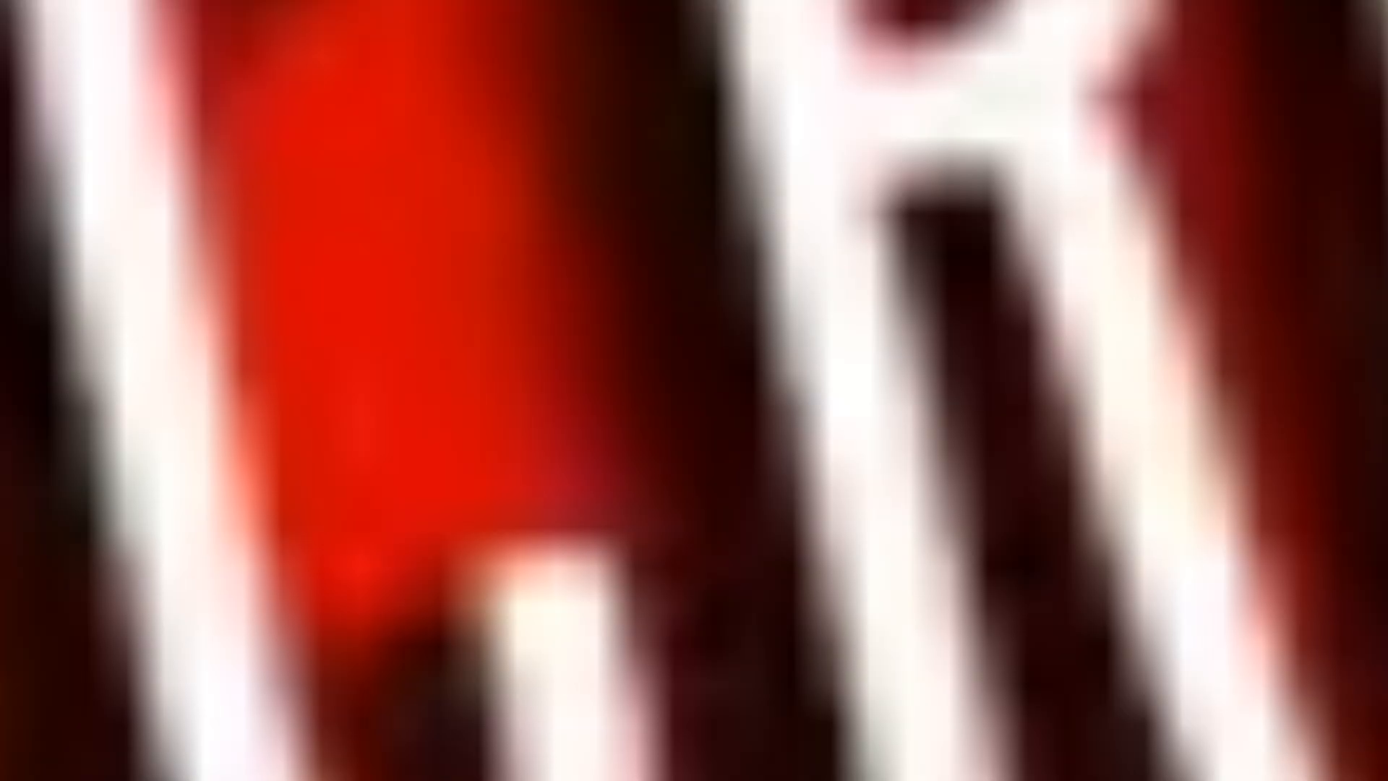